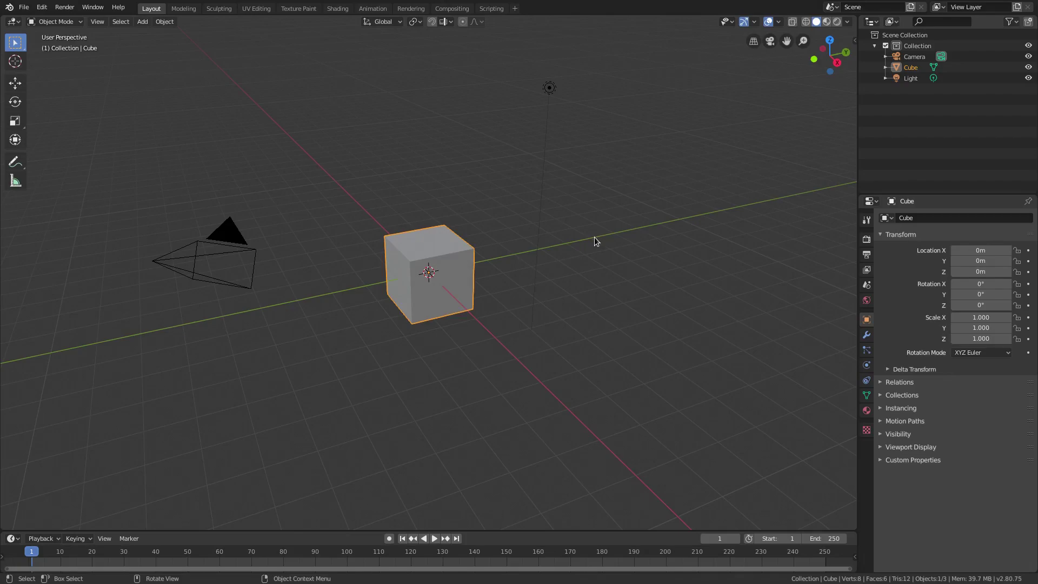
Delete the default cube, light and camera, clearing the camera's location and rotation first
{"action": "key", "text": "Delete"}
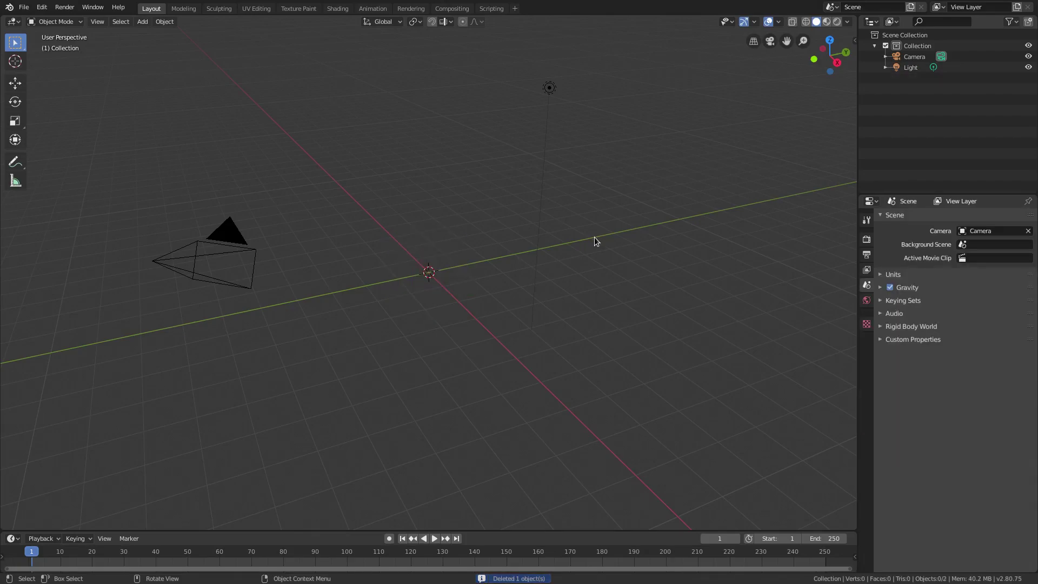
{"action": "left_click", "coordinate": [549, 89]}
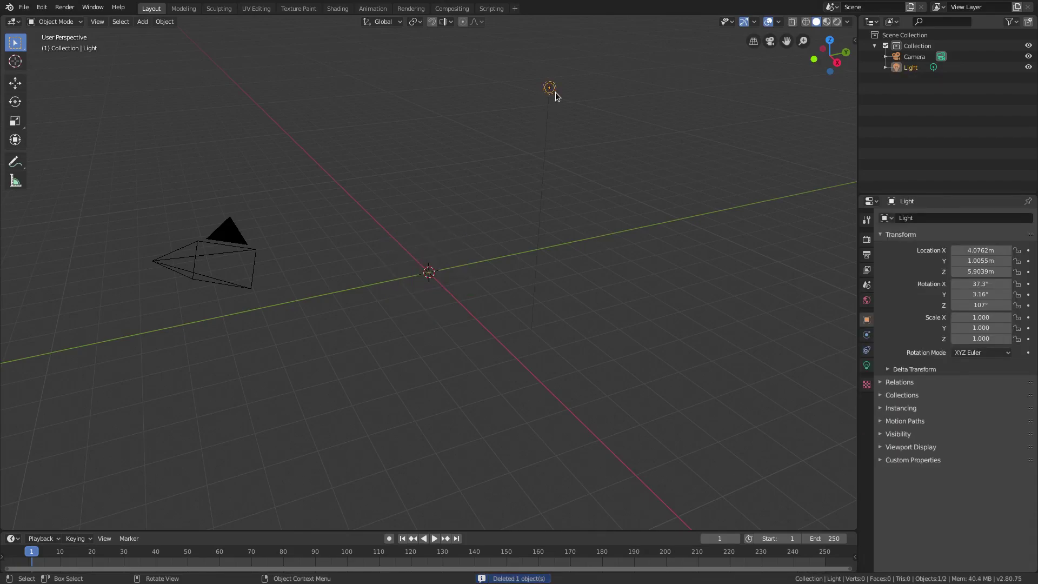
{"action": "key", "text": "Delete"}
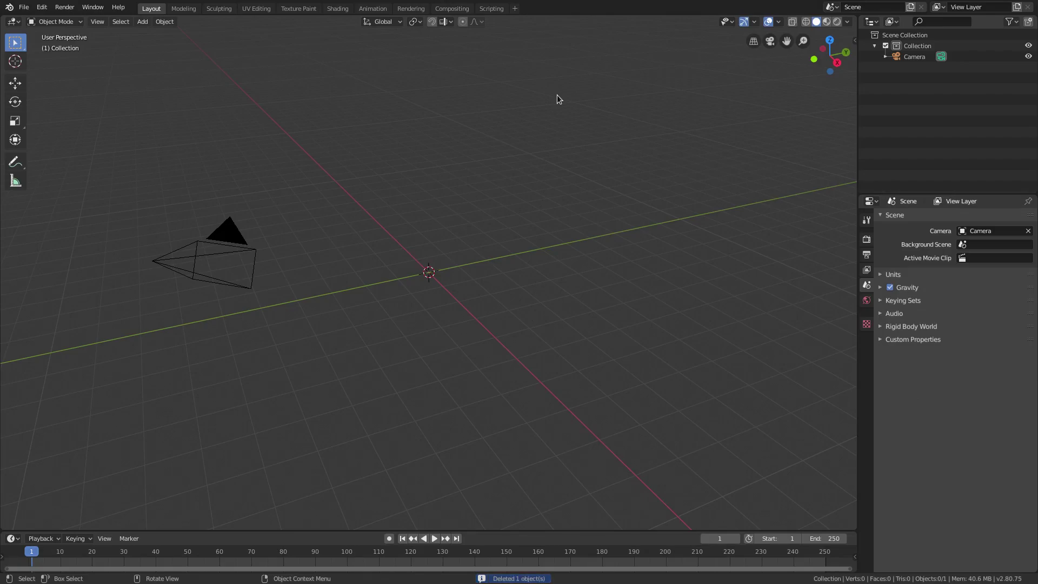
{"action": "left_click", "coordinate": [250, 258]}
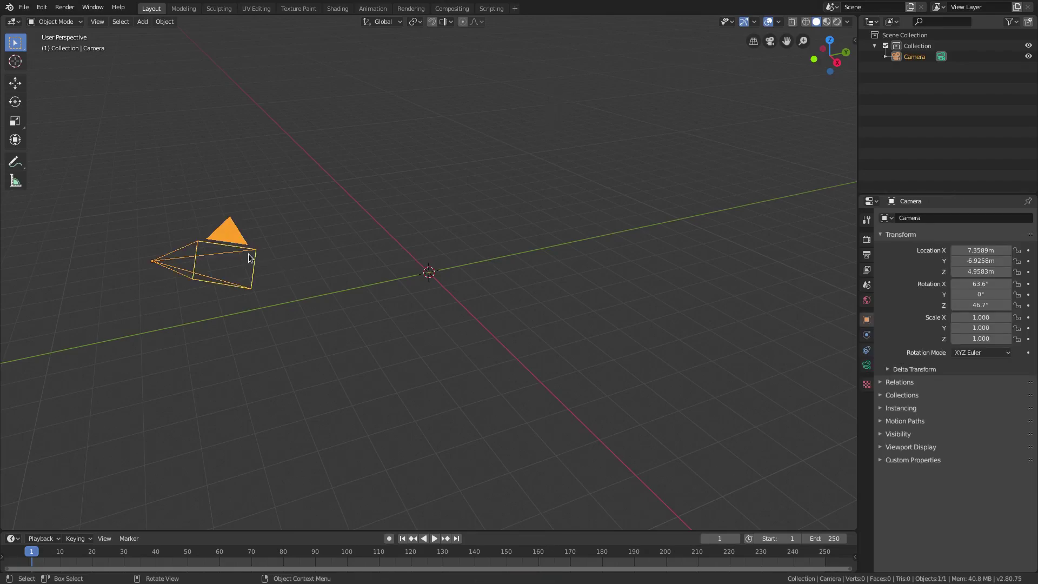
{"action": "key", "text": "alt+g"}
{"action": "key", "text": "alt+r"}
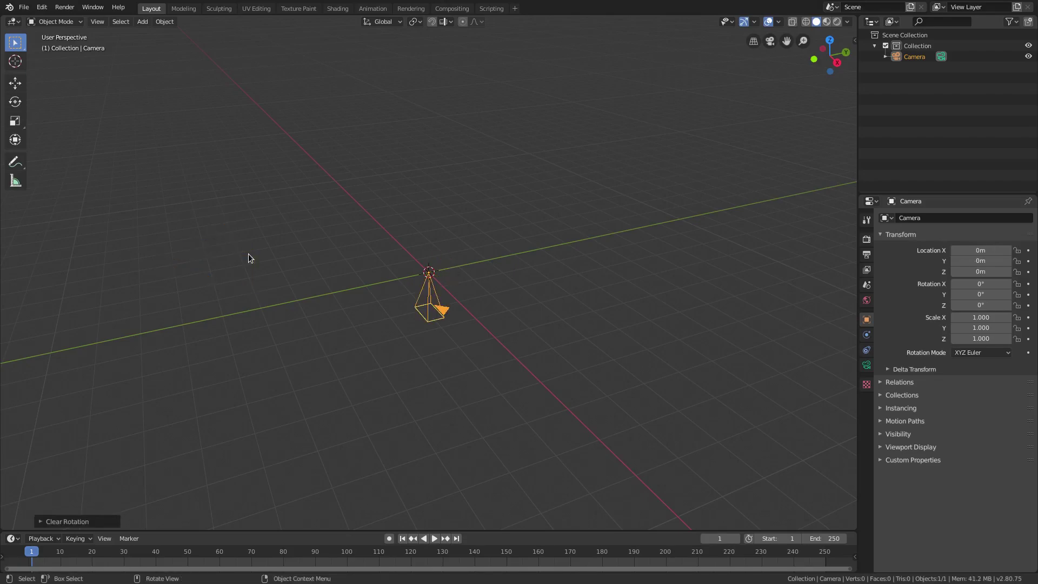
{"action": "key", "text": "Delete"}
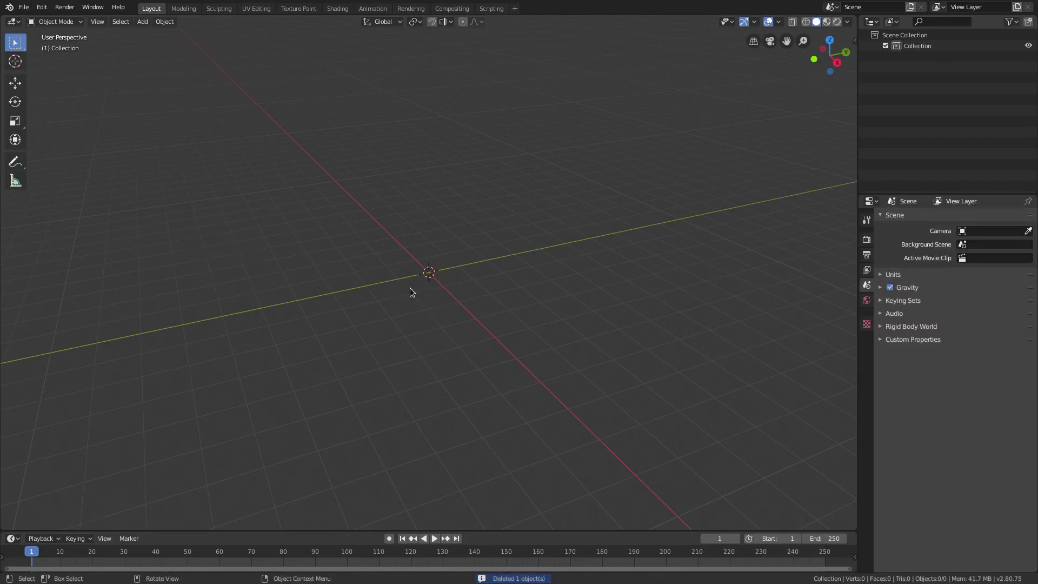
{"action": "middle_click_drag", "start_coordinate": [410, 288], "coordinate": [472, 275]}
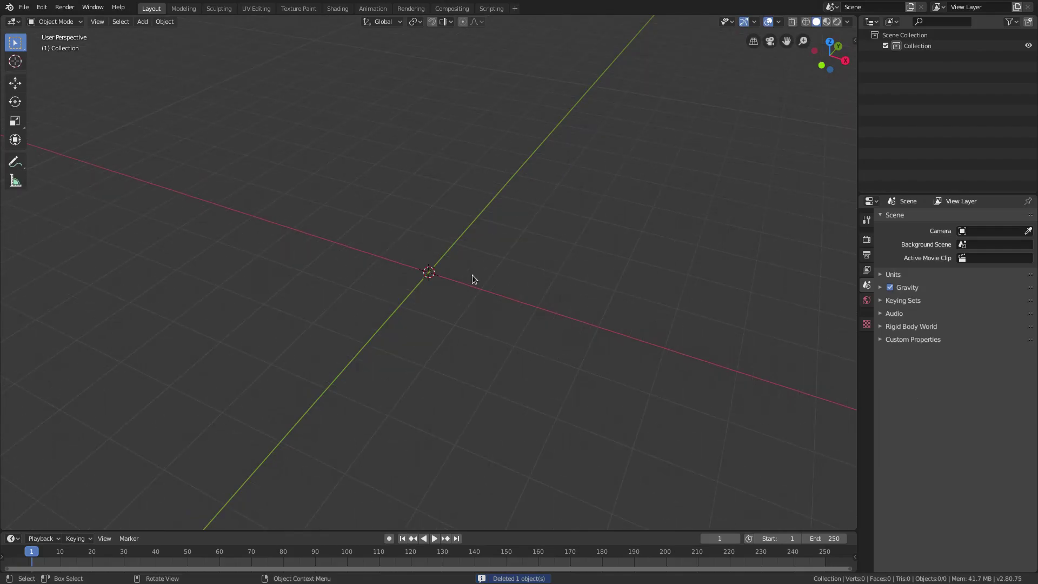
Add a UV sphere and a plane at the origin
{"action": "middle_click_drag", "start_coordinate": [479, 290], "coordinate": [511, 291]}
{"action": "key", "text": "shift+a"}
{"action": "mouse_move", "coordinate": [508, 285]}
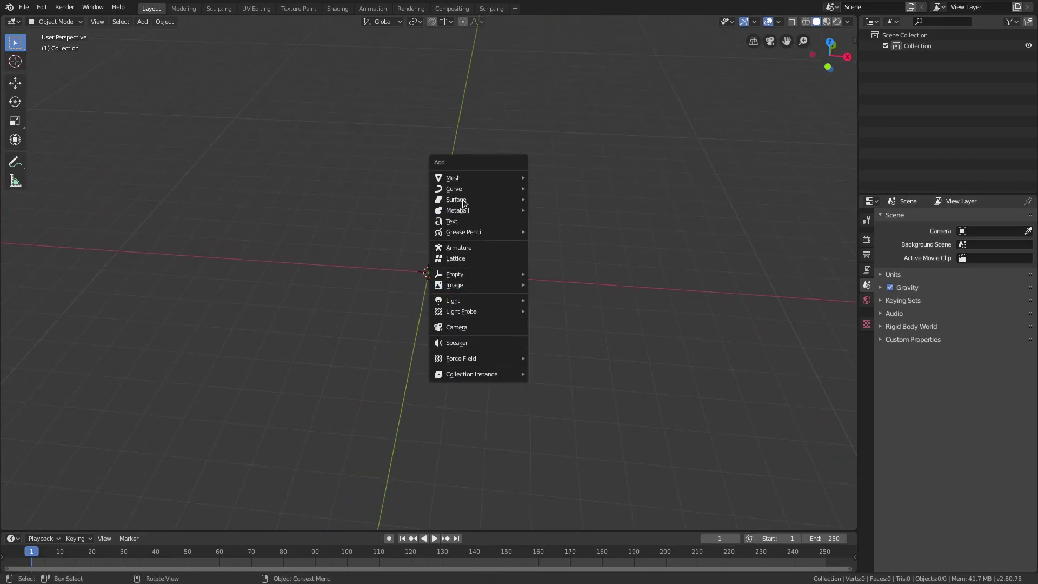
{"action": "mouse_move", "coordinate": [474, 177]}
{"action": "left_click", "coordinate": [565, 210]}
{"action": "scroll", "coordinate": [517, 286], "scroll_direction": "up", "scroll_amount": 3}
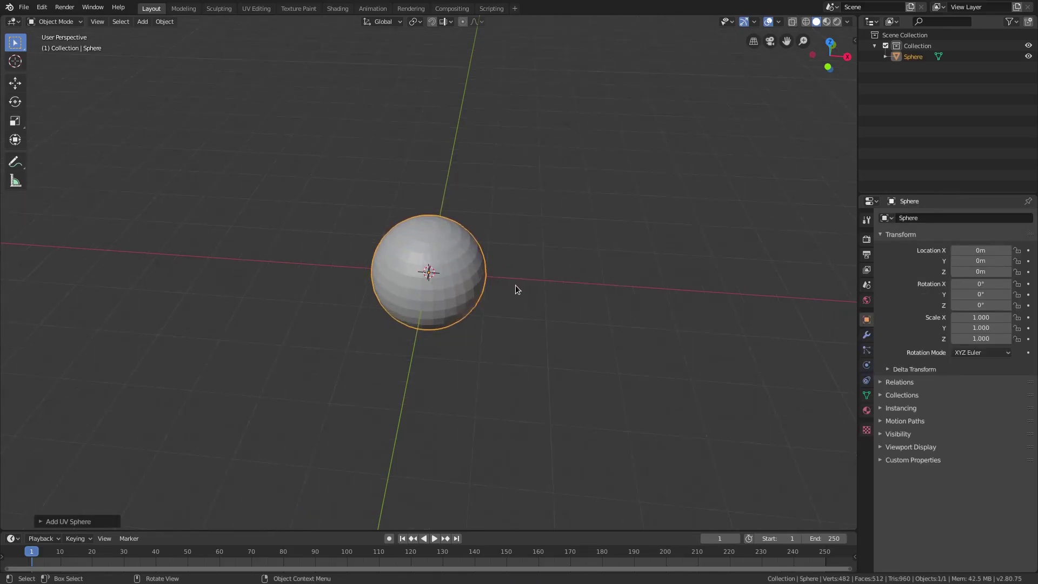
{"action": "scroll", "coordinate": [510, 293], "scroll_direction": "down", "scroll_amount": 2}
{"action": "key", "text": "shift+a"}
{"action": "left_click", "coordinate": [543, 294]}
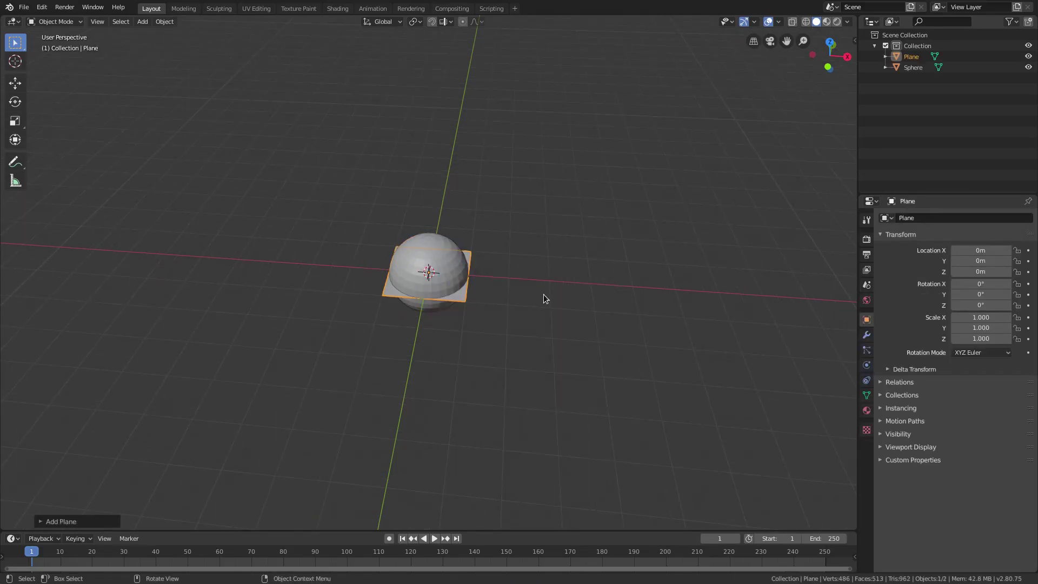
Stand the plane upright by rotating it 90° about the X axis
{"action": "key", "text": "shift+a"}
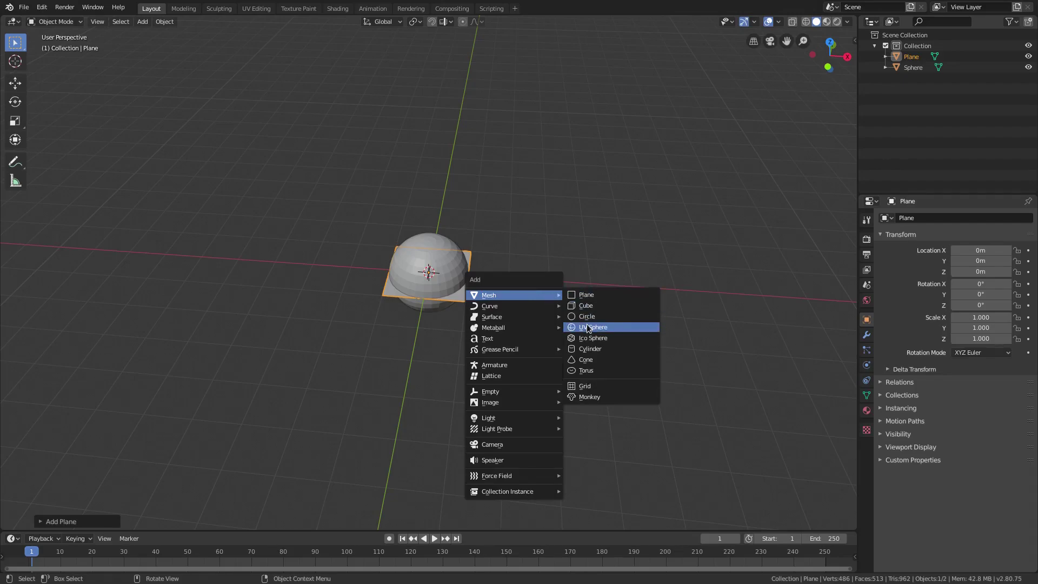
{"action": "key", "text": "Escape"}
{"action": "key", "text": "r"}
{"action": "key", "text": "x"}
{"action": "key", "text": "9"}
{"action": "key", "text": "0"}
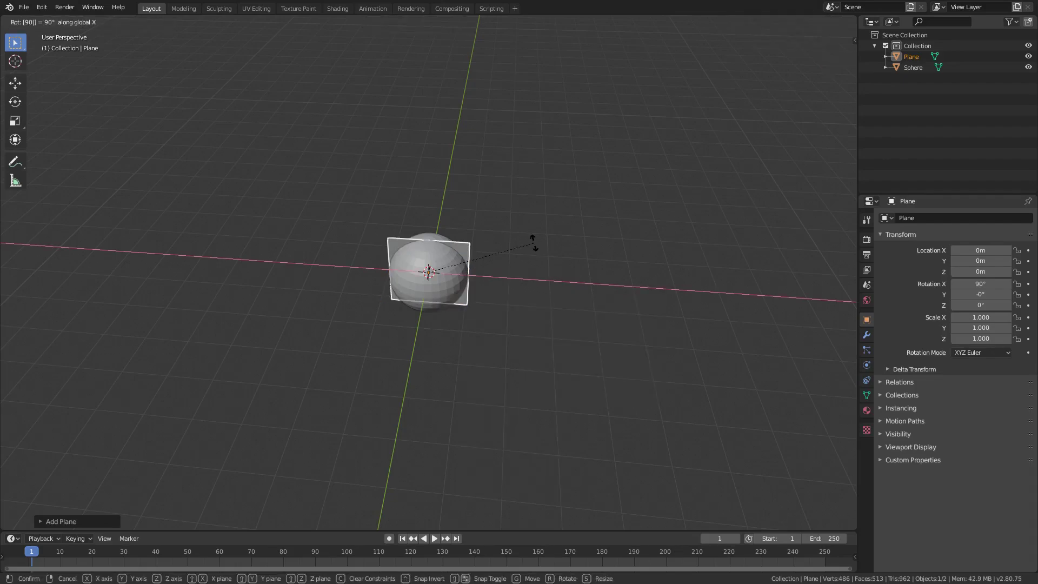
{"action": "key", "text": "Return"}
Move the plane along X to 2.523 m beside the sphere, then select the sphere
{"action": "key", "text": "g"}
{"action": "key", "text": "x"}
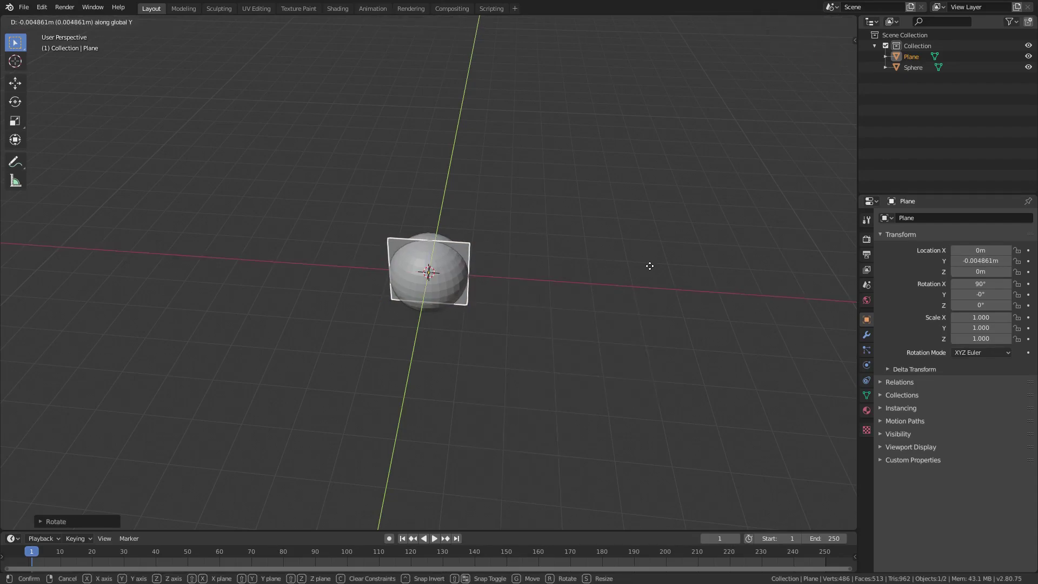
{"action": "left_click", "coordinate": [633, 286]}
{"action": "scroll", "coordinate": [487, 317], "scroll_direction": "up", "scroll_amount": 4}
{"action": "middle_click_drag", "start_coordinate": [460, 322], "coordinate": [452, 281]}
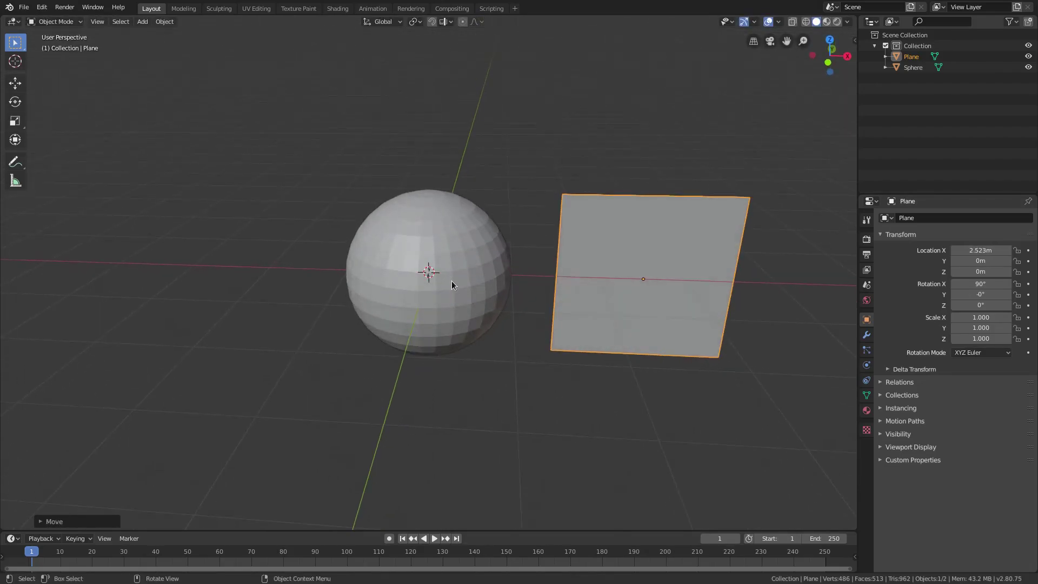
{"action": "left_click", "coordinate": [450, 278]}
Shade the sphere smooth, give it a Subdivision Surface modifier, and split the viewport in two
{"action": "left_click", "coordinate": [169, 23]}
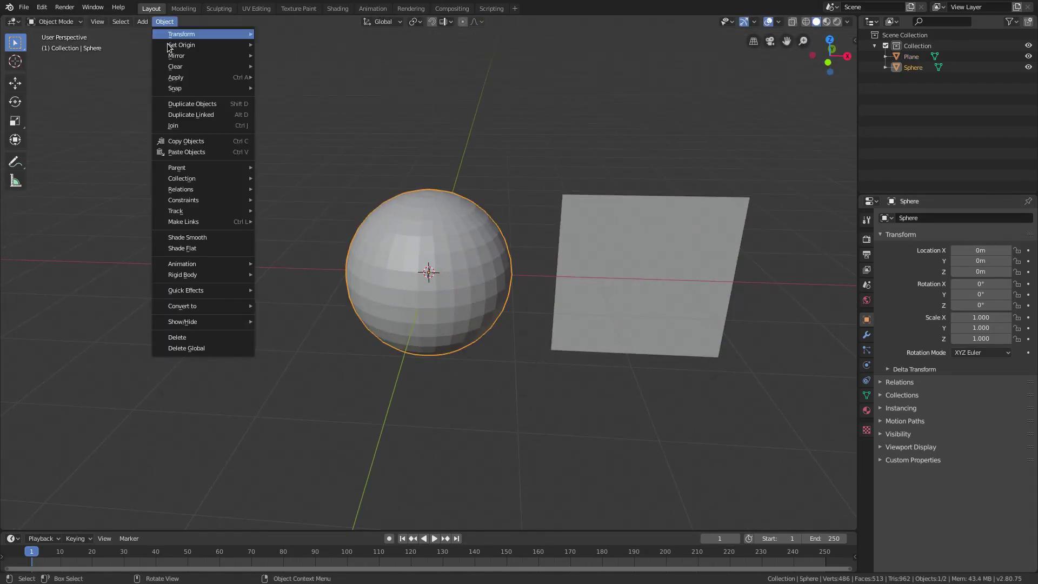
{"action": "left_click", "coordinate": [216, 236]}
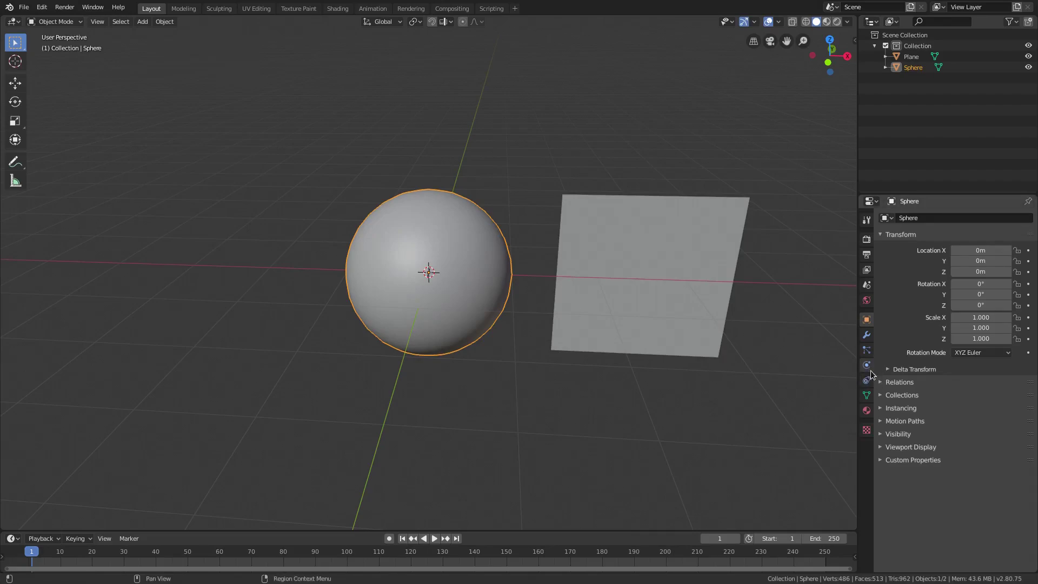
{"action": "left_click", "coordinate": [867, 335]}
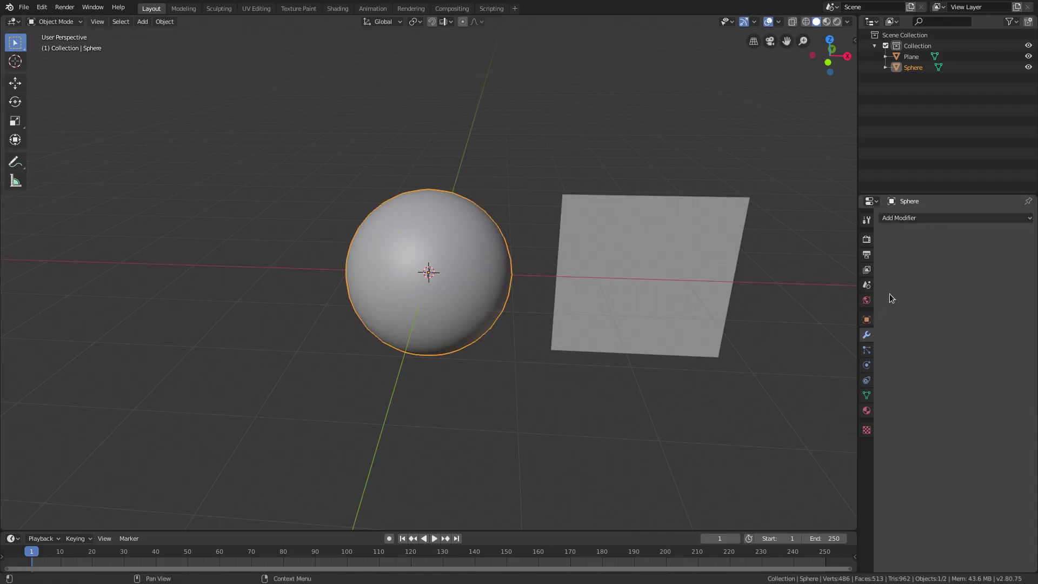
{"action": "left_click", "coordinate": [913, 225]}
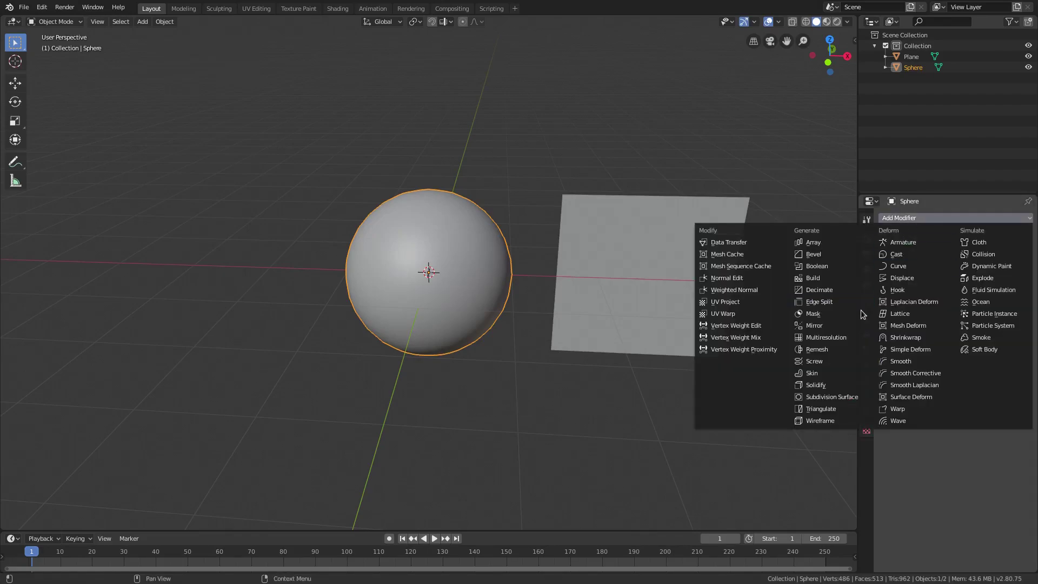
{"action": "left_click", "coordinate": [837, 397]}
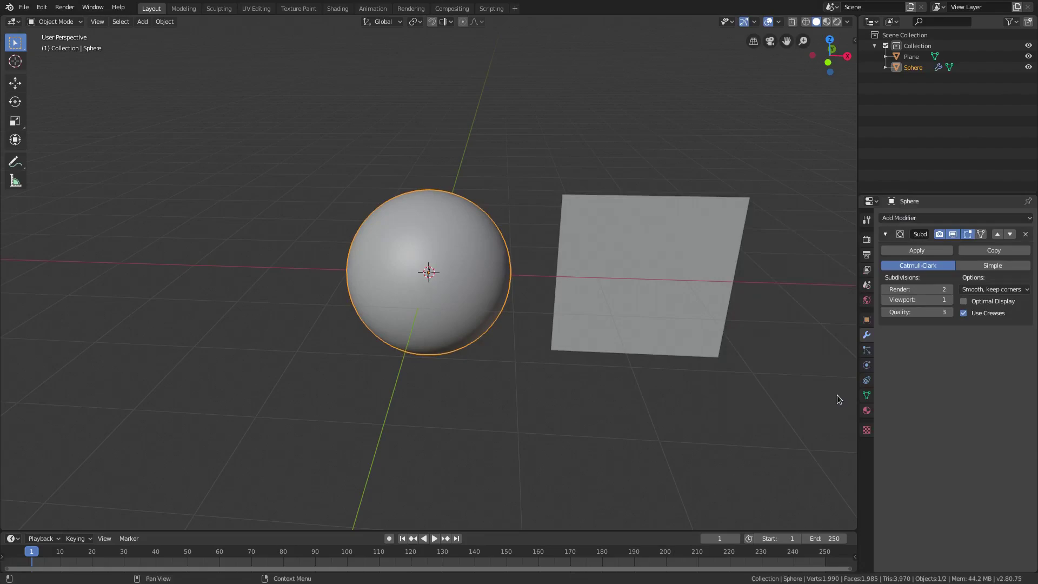
{"action": "left_click_drag", "start_coordinate": [4, 18], "coordinate": [464, 86]}
Turn the left area into a Shader Editor with its side panel hidden
{"action": "left_click", "coordinate": [13, 21]}
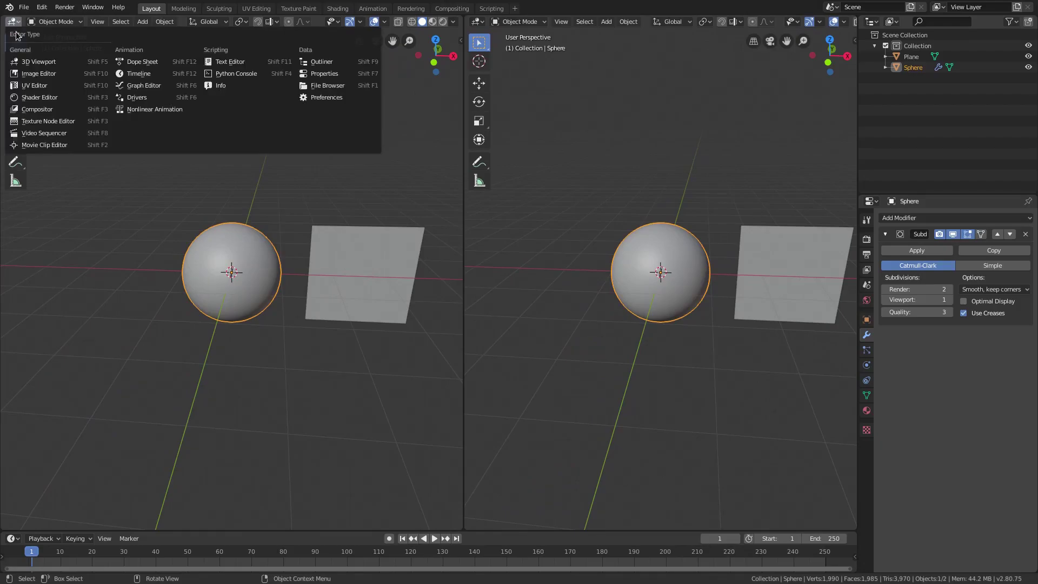
{"action": "left_click", "coordinate": [32, 99]}
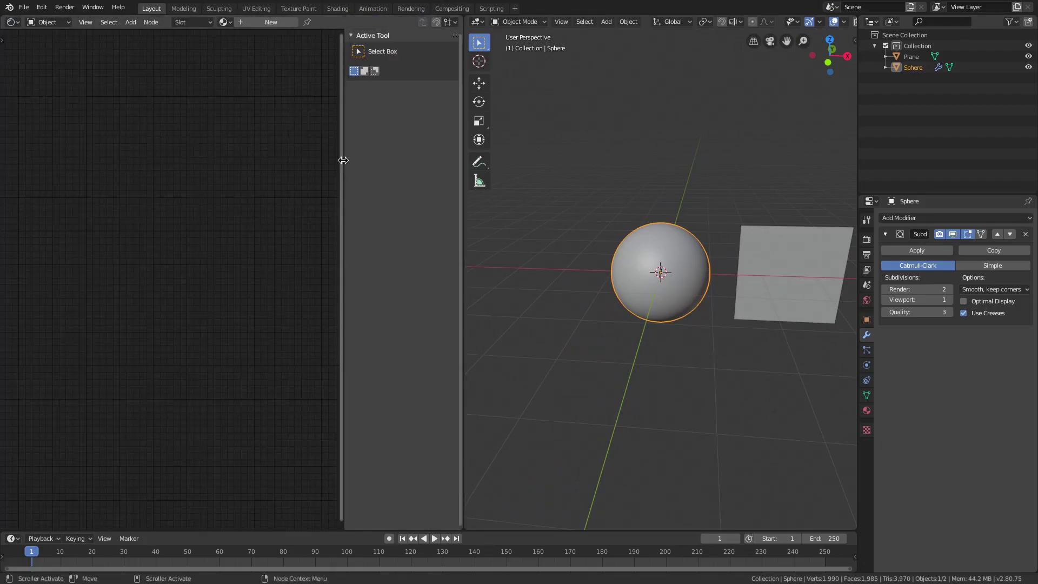
{"action": "left_click_drag", "start_coordinate": [343, 157], "coordinate": [702, 160]}
{"action": "scroll", "coordinate": [671, 303], "scroll_direction": "up", "scroll_amount": 2}
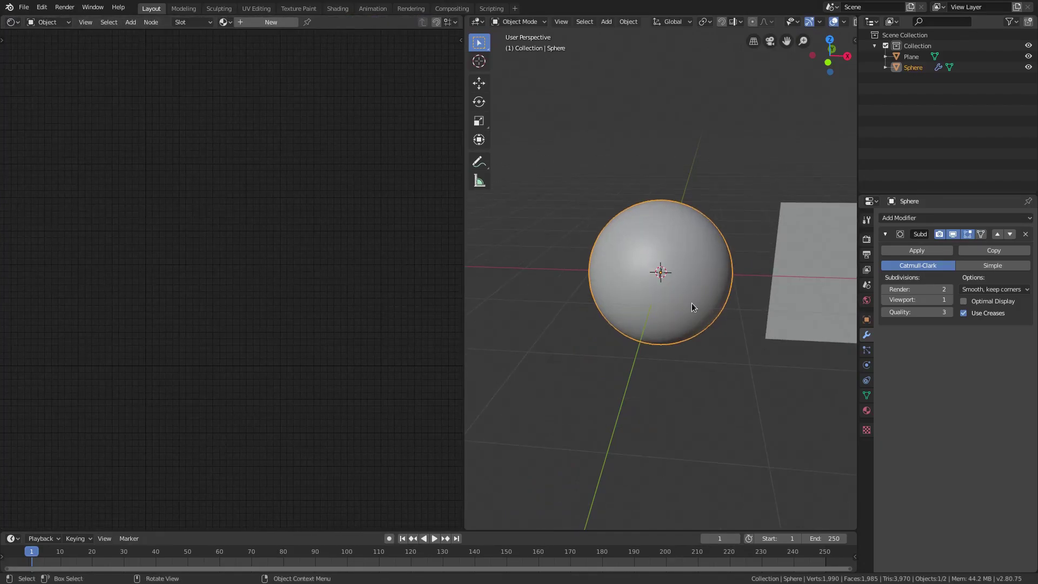
{"action": "middle_click_drag", "start_coordinate": [692, 303], "coordinate": [665, 301]}
Assign the existing 'Material' to both the sphere and the plane, nudging the plane closer
{"action": "left_click", "coordinate": [867, 411]}
{"action": "left_click", "coordinate": [885, 264]}
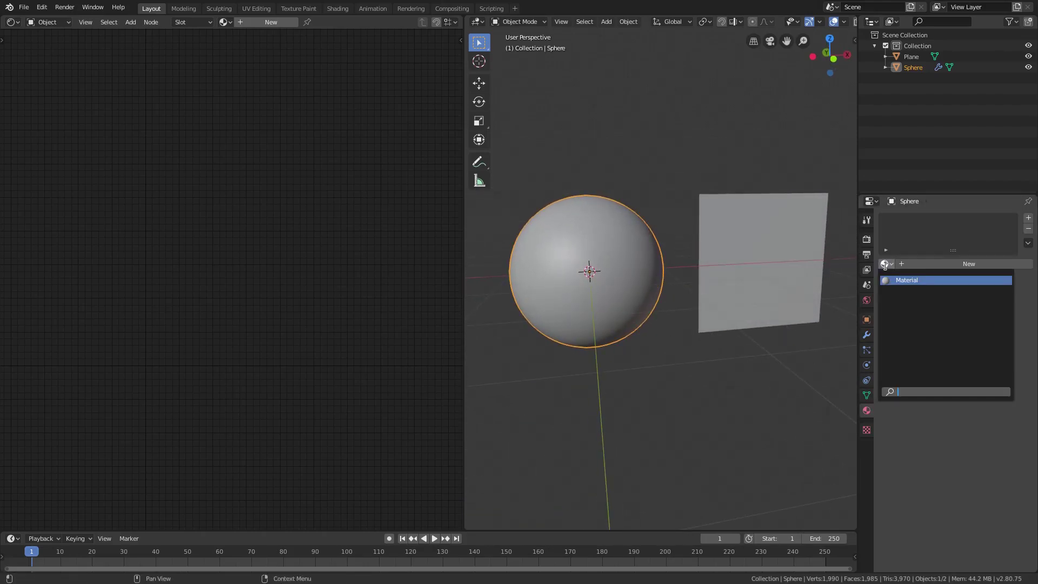
{"action": "left_click", "coordinate": [891, 280]}
{"action": "left_click", "coordinate": [819, 286]}
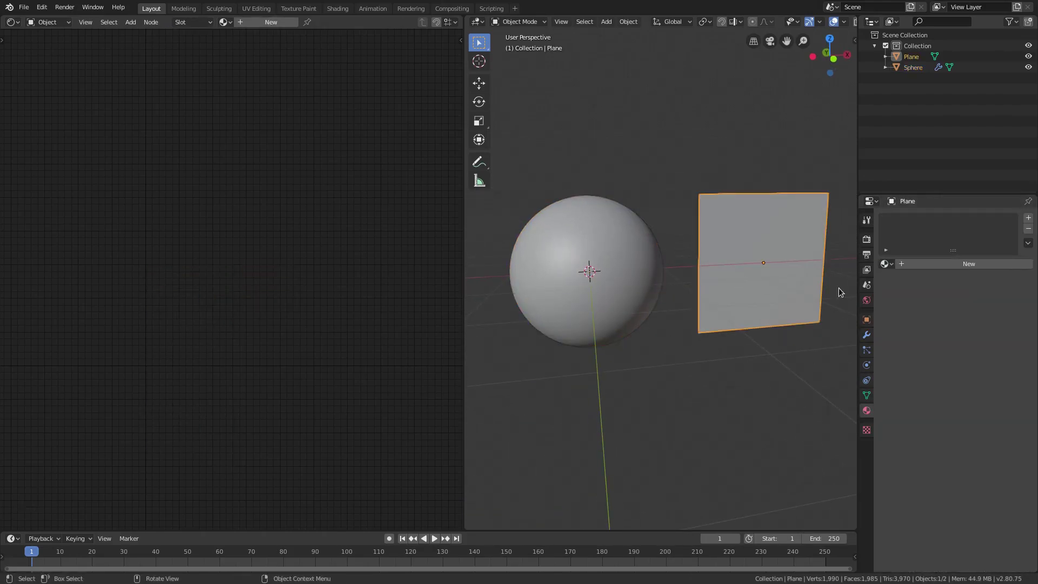
{"action": "left_click", "coordinate": [886, 263]}
{"action": "left_click", "coordinate": [897, 281]}
{"action": "left_click_drag", "start_coordinate": [758, 278], "coordinate": [731, 279]}
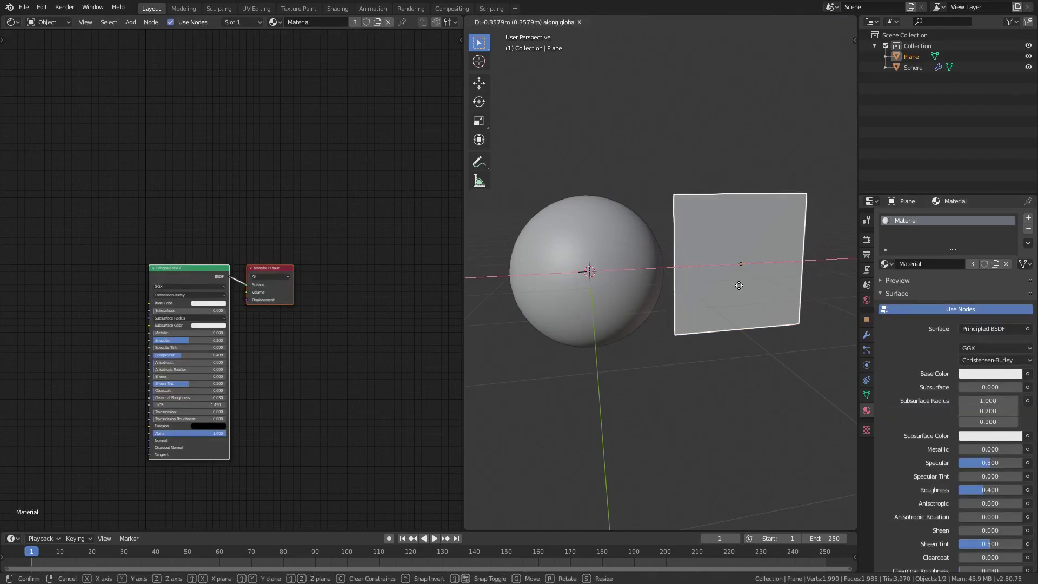
{"action": "scroll", "coordinate": [805, 21], "scroll_direction": "down", "scroll_amount": 3}
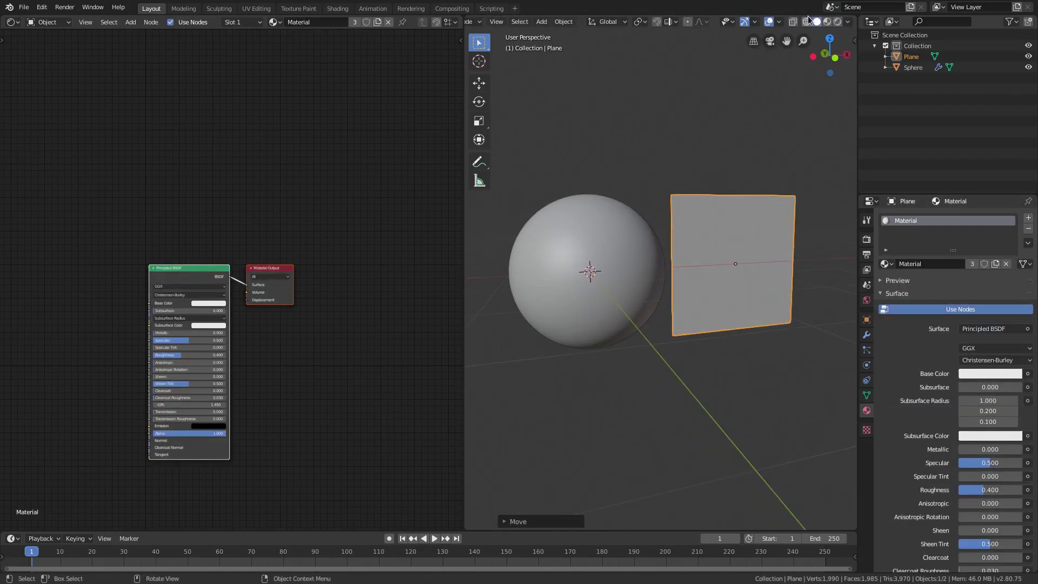
Show the 3D view in rendered shading without overlays and centre the shader nodes
{"action": "left_click", "coordinate": [837, 22]}
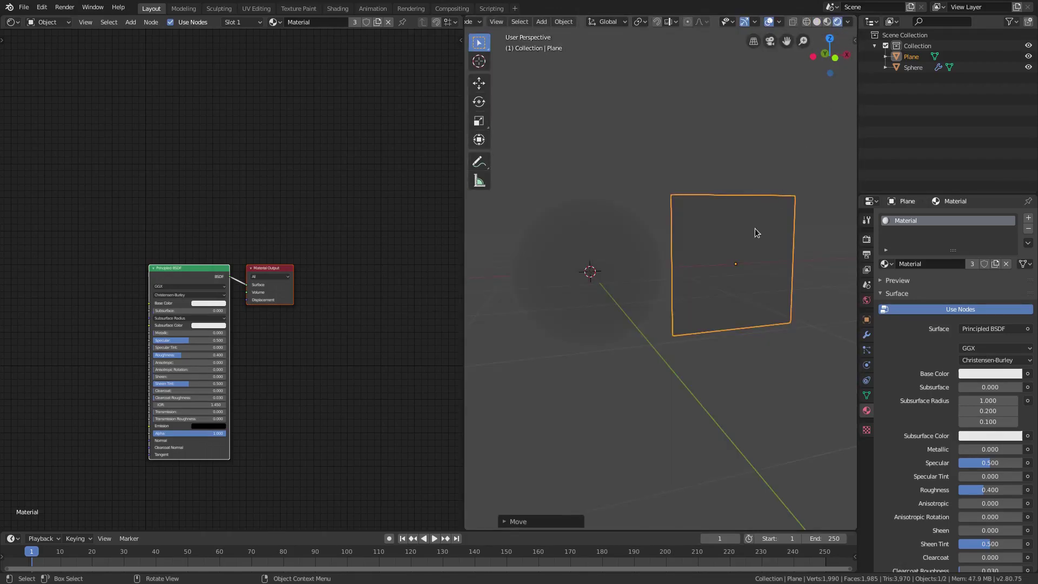
{"action": "middle_click_drag", "start_coordinate": [274, 369], "coordinate": [342, 314]}
{"action": "scroll", "coordinate": [311, 331], "scroll_direction": "up", "scroll_amount": 3}
{"action": "left_click", "coordinate": [274, 212]}
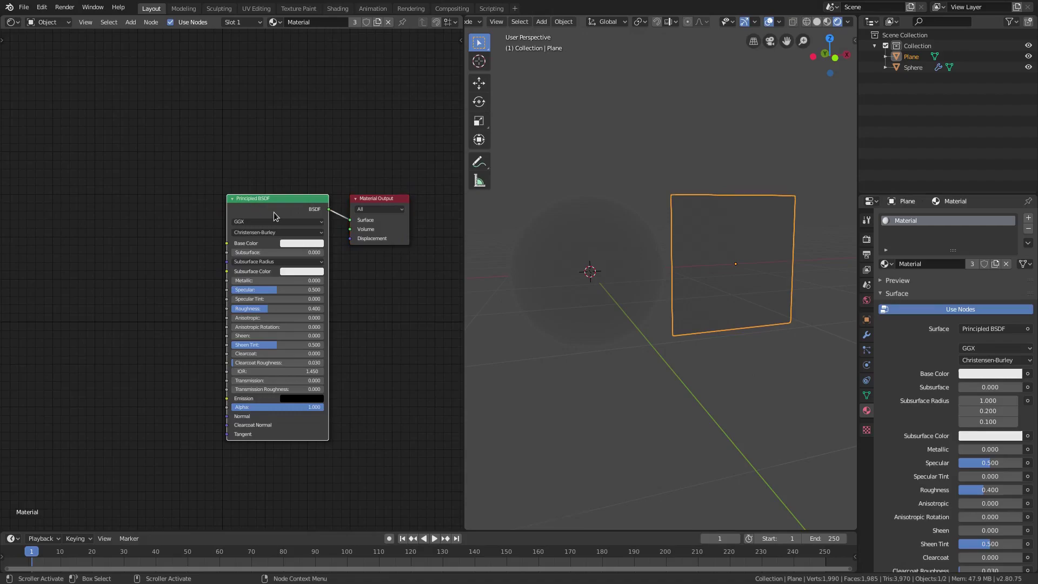
{"action": "left_click", "coordinate": [770, 24]}
{"action": "left_click", "coordinate": [770, 24]}
{"action": "left_click", "coordinate": [771, 24]}
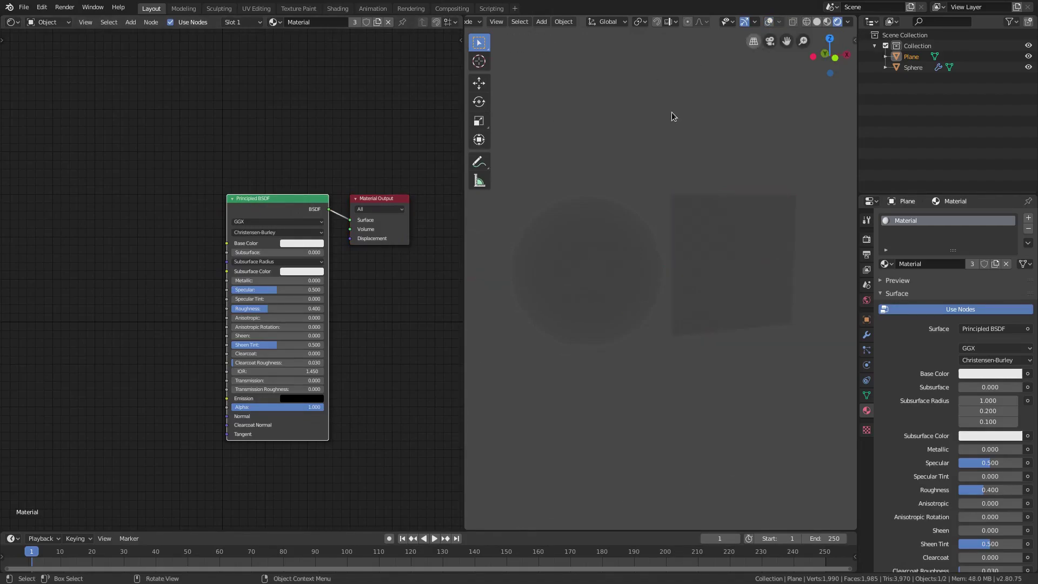
{"action": "middle_click_drag", "start_coordinate": [270, 203], "coordinate": [289, 200]}
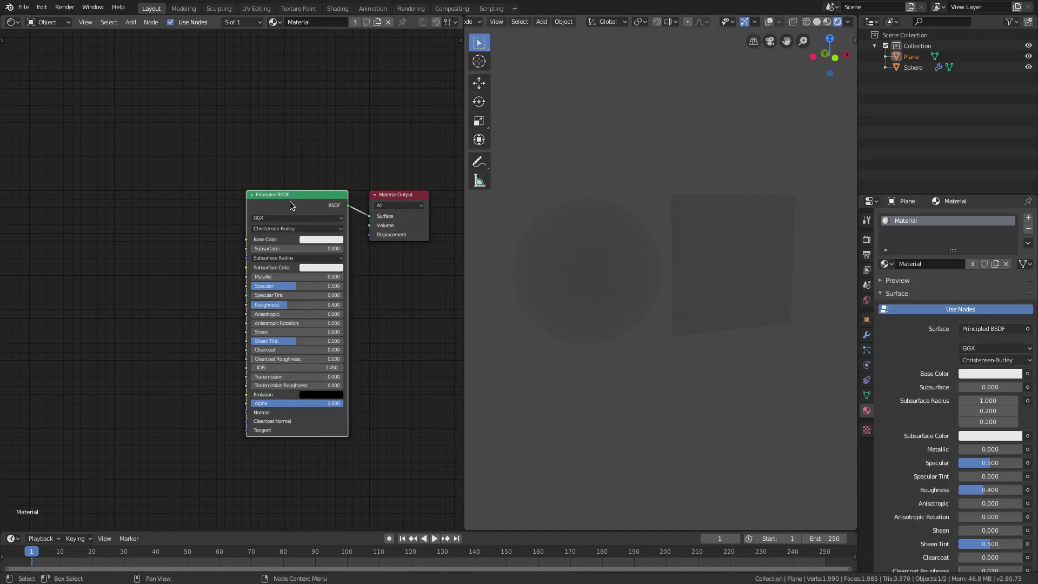
Replace the Principled BSDF with an Emission node connected to the Material Output Surface
{"action": "key", "text": "x"}
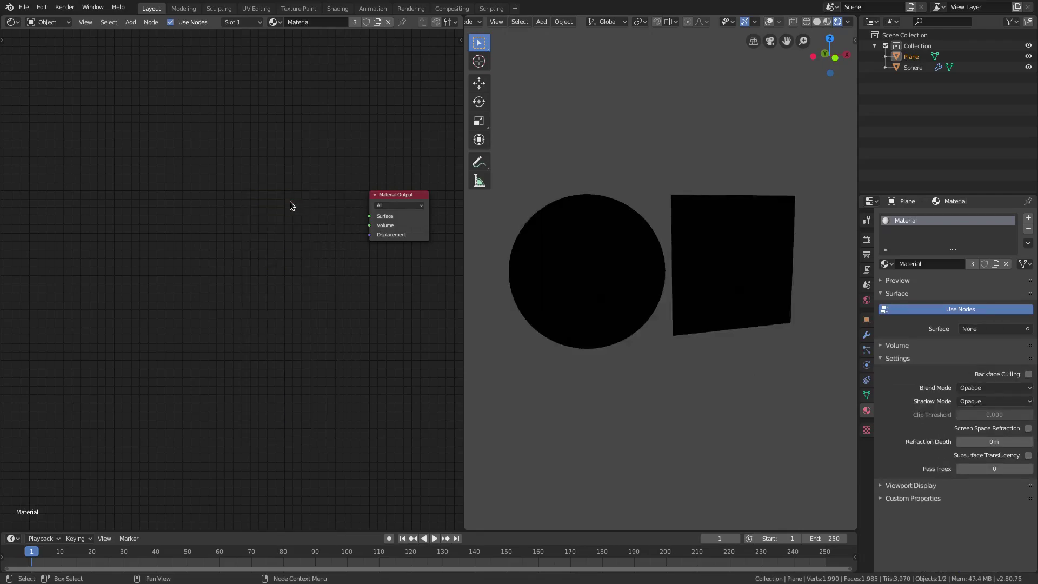
{"action": "key", "text": "shift+a"}
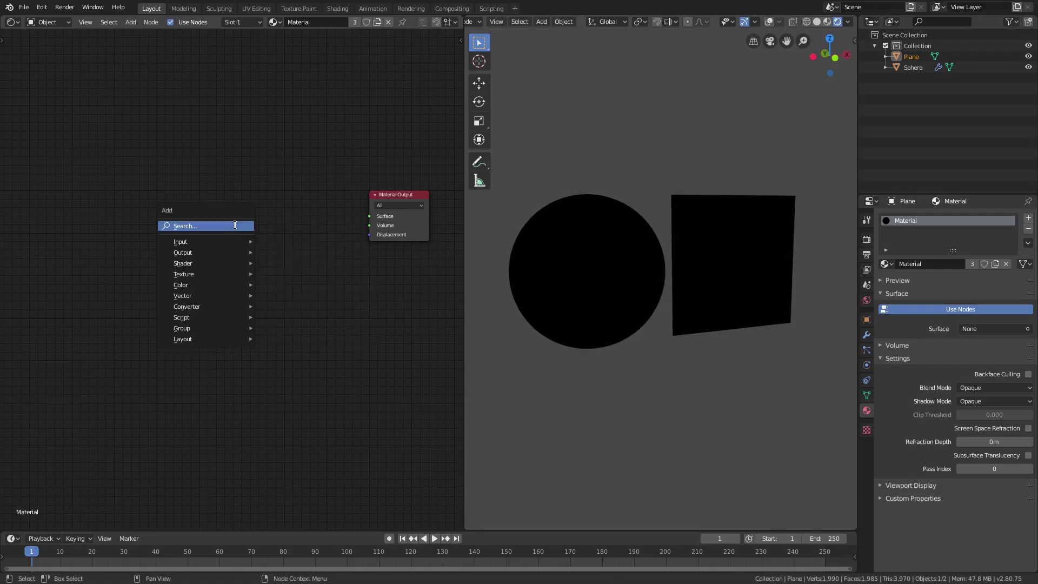
{"action": "left_click", "coordinate": [235, 225]}
{"action": "type", "text": "emis"}
{"action": "key", "text": "Return"}
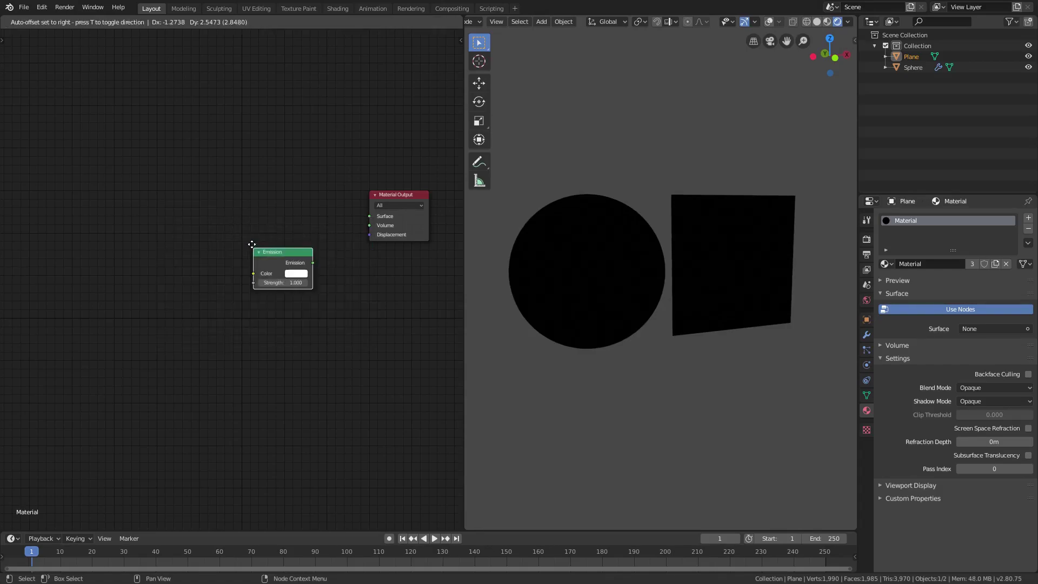
{"action": "left_click", "coordinate": [276, 204]}
{"action": "left_click_drag", "start_coordinate": [335, 216], "coordinate": [370, 217]}
{"action": "middle_click_drag", "start_coordinate": [300, 312], "coordinate": [343, 338]}
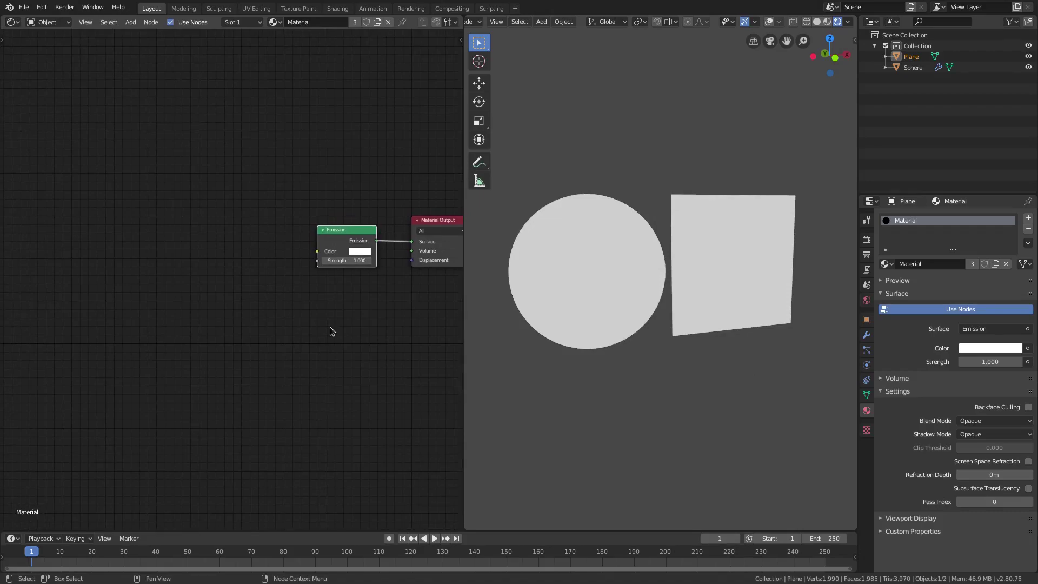
{"action": "left_click", "coordinate": [867, 300]}
{"action": "left_click", "coordinate": [989, 289]}
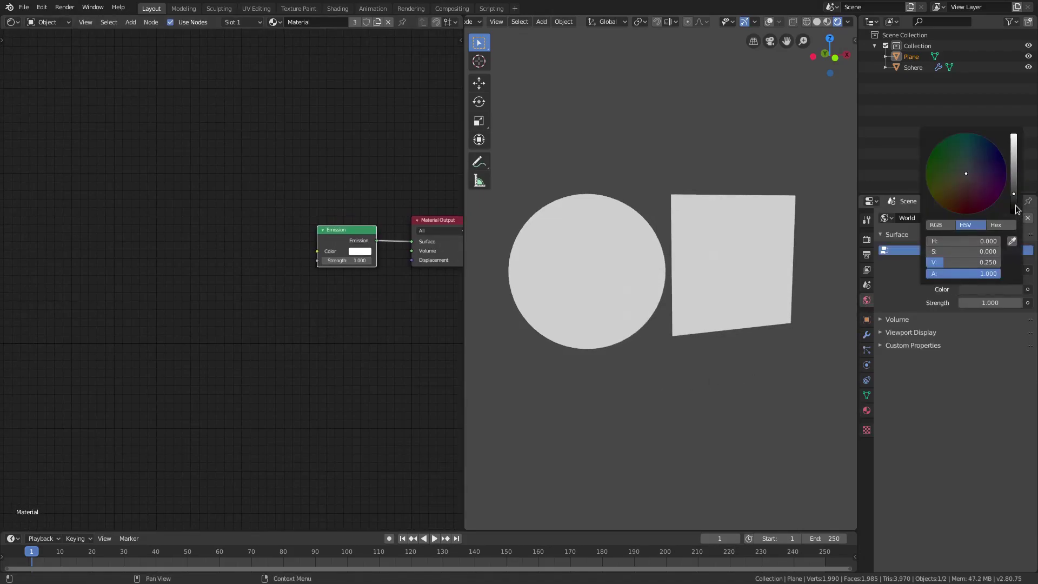
Make the world background black and set the frame rate to 60 fps
{"action": "left_click", "coordinate": [1015, 211]}
{"action": "left_click", "coordinate": [867, 240]}
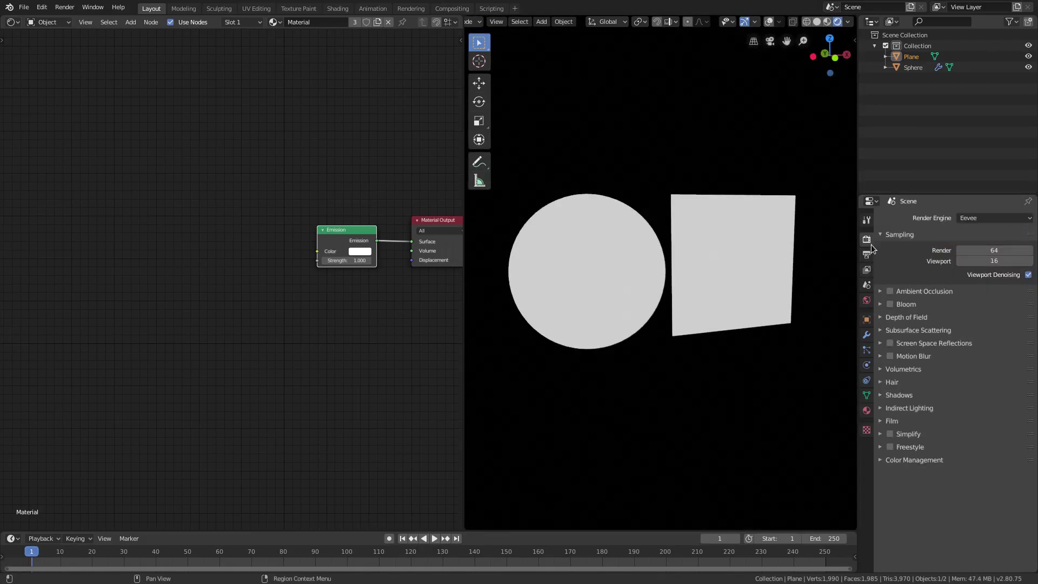
{"action": "left_click", "coordinate": [866, 254]}
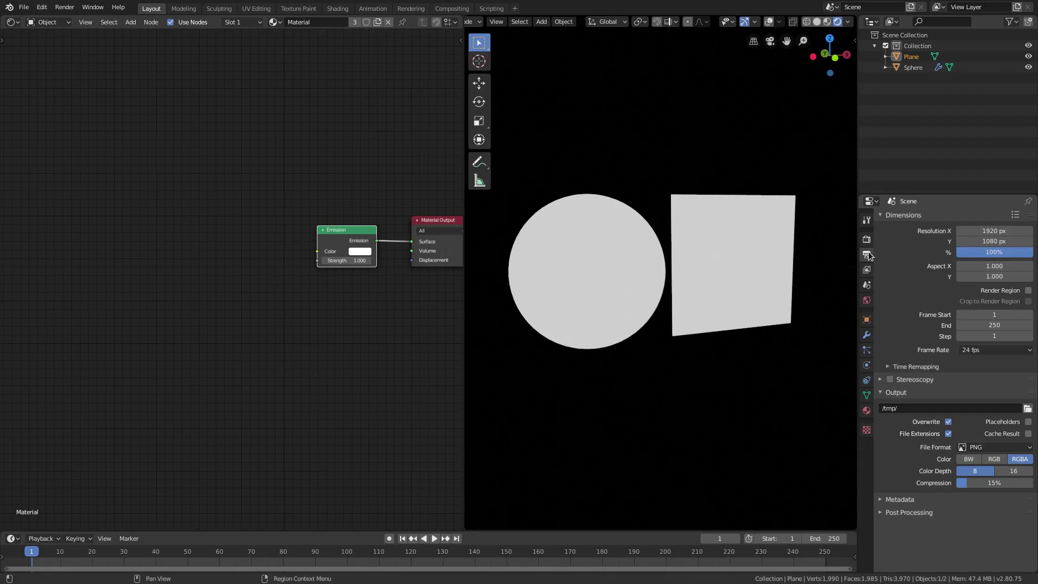
{"action": "left_click", "coordinate": [992, 349]}
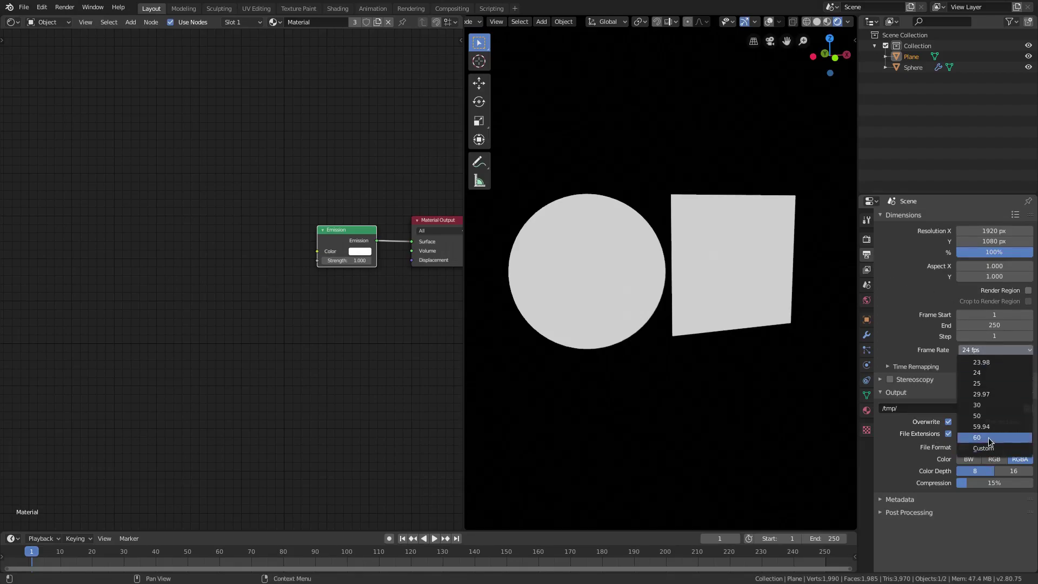
{"action": "left_click", "coordinate": [991, 442]}
Set the Color Management view transform to Standard and select the sphere
{"action": "left_click", "coordinate": [867, 270]}
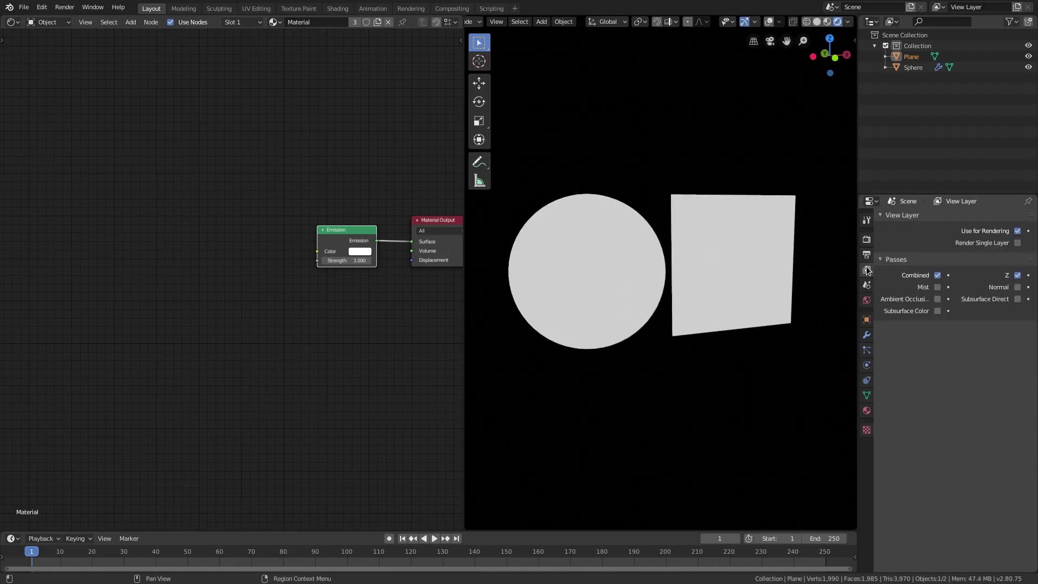
{"action": "left_click", "coordinate": [867, 239]}
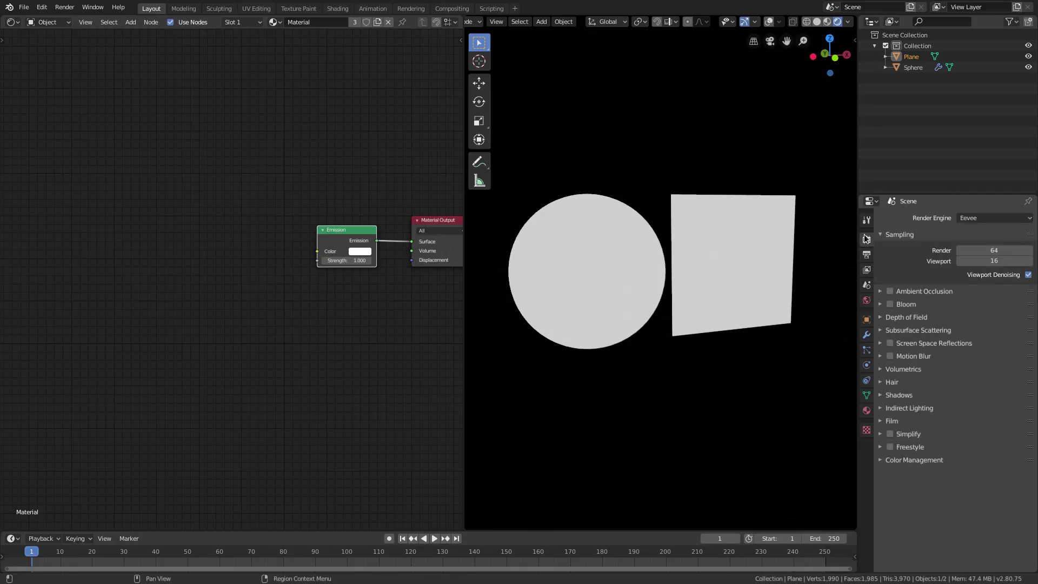
{"action": "left_click", "coordinate": [913, 460]}
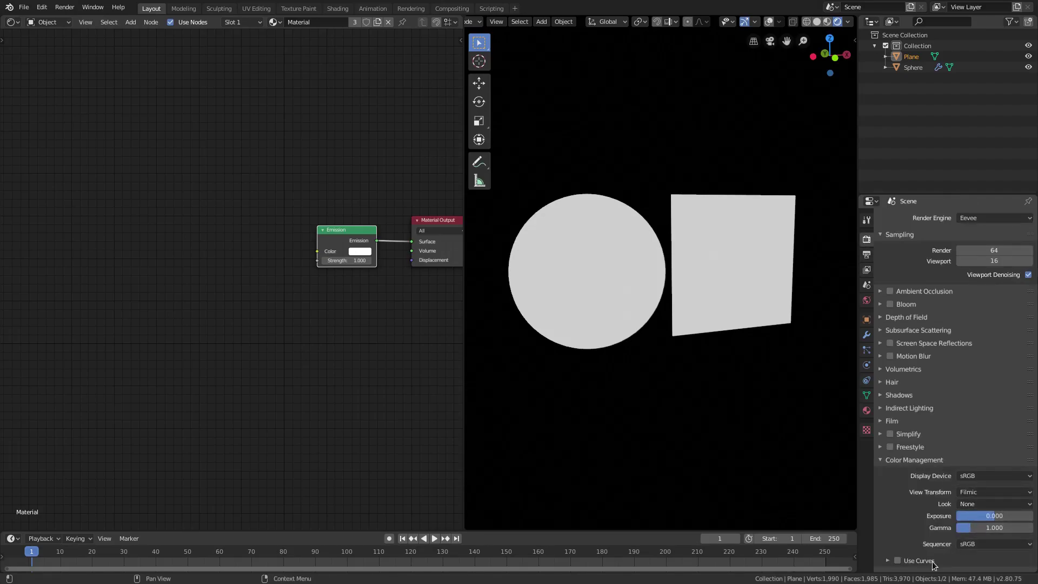
{"action": "left_click", "coordinate": [976, 492]}
{"action": "left_click", "coordinate": [972, 504]}
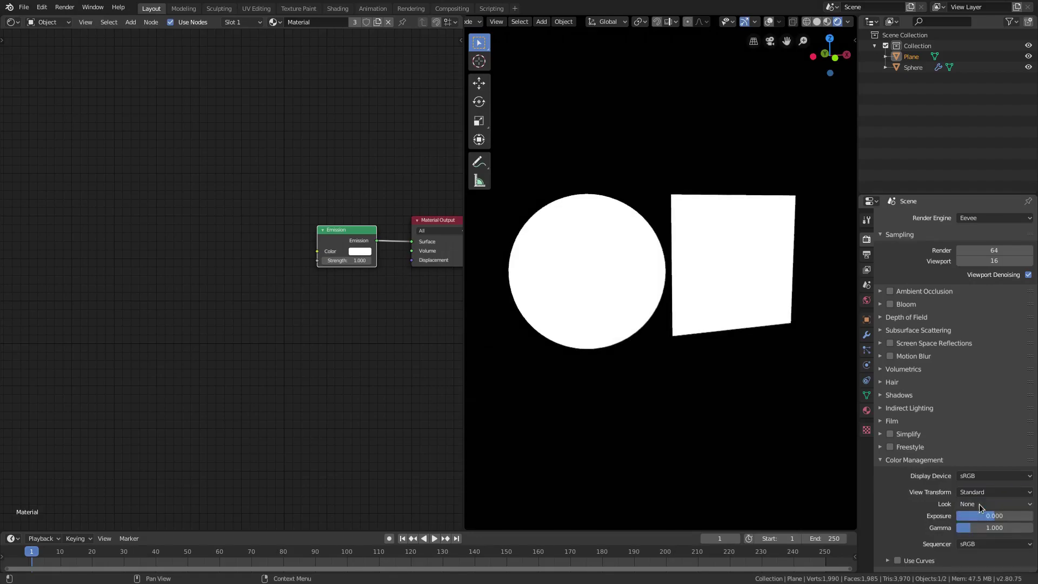
{"action": "left_click", "coordinate": [579, 317]}
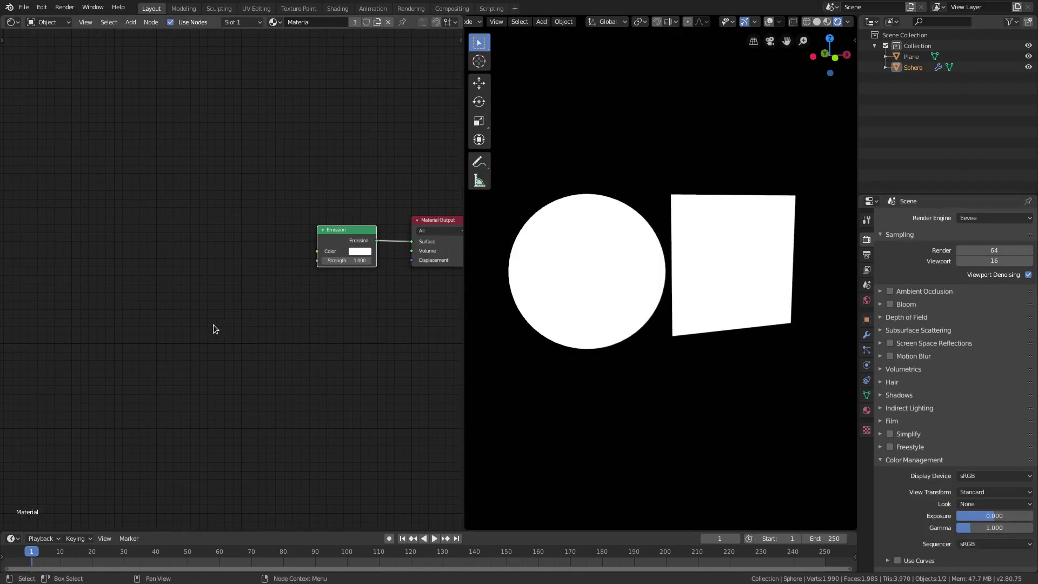
Add a Wave Texture node on the left of the node tree
{"action": "key", "text": "shift+a"}
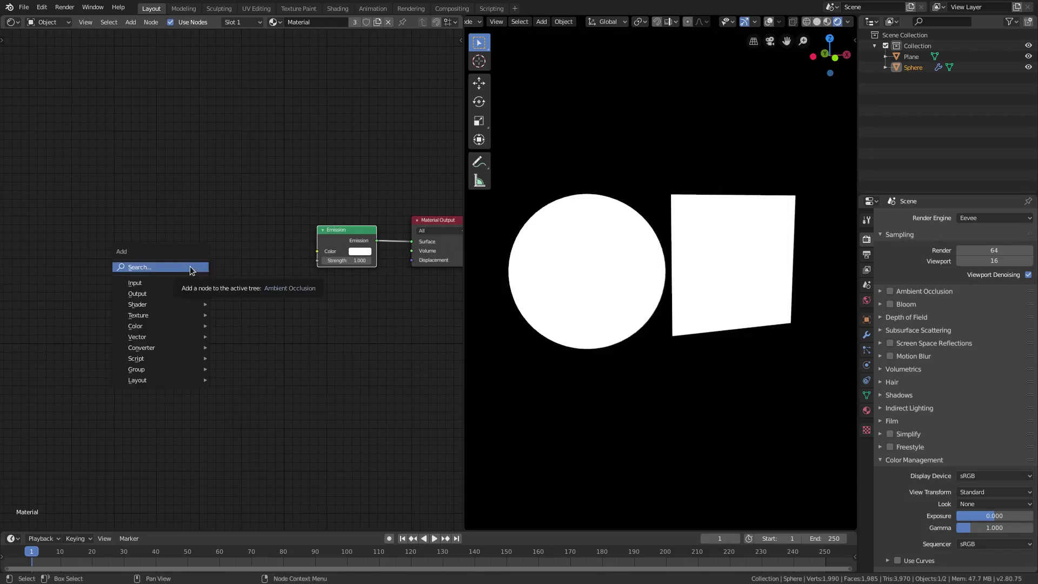
{"action": "left_click", "coordinate": [190, 266]}
{"action": "type", "text": "wave"}
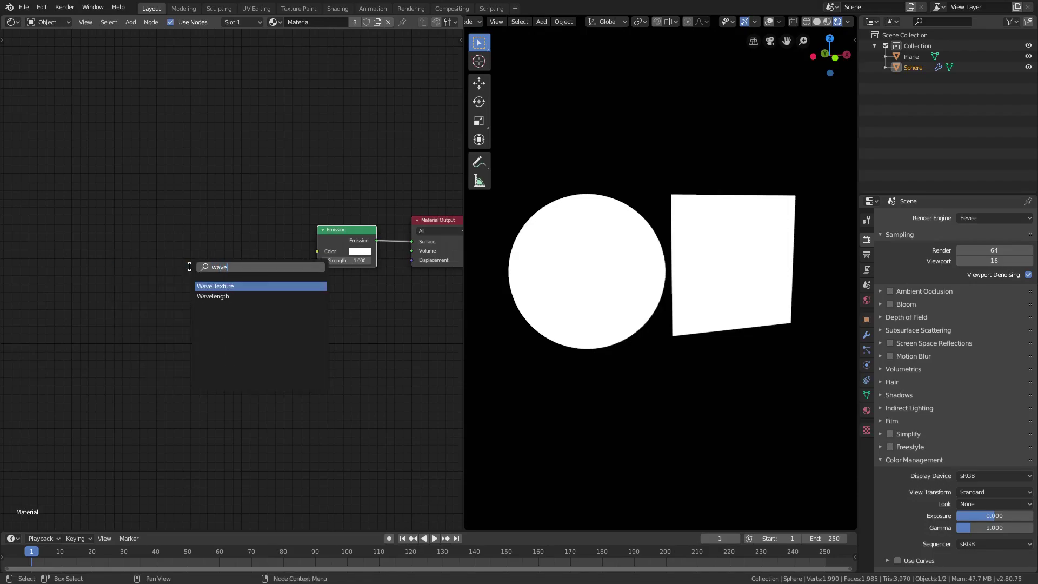
{"action": "key", "text": "Return"}
{"action": "left_click", "coordinate": [63, 257]}
Add a Voronoi Texture node and arrange it left of the Wave Texture
{"action": "key", "text": "shift+a"}
{"action": "left_click", "coordinate": [186, 276]}
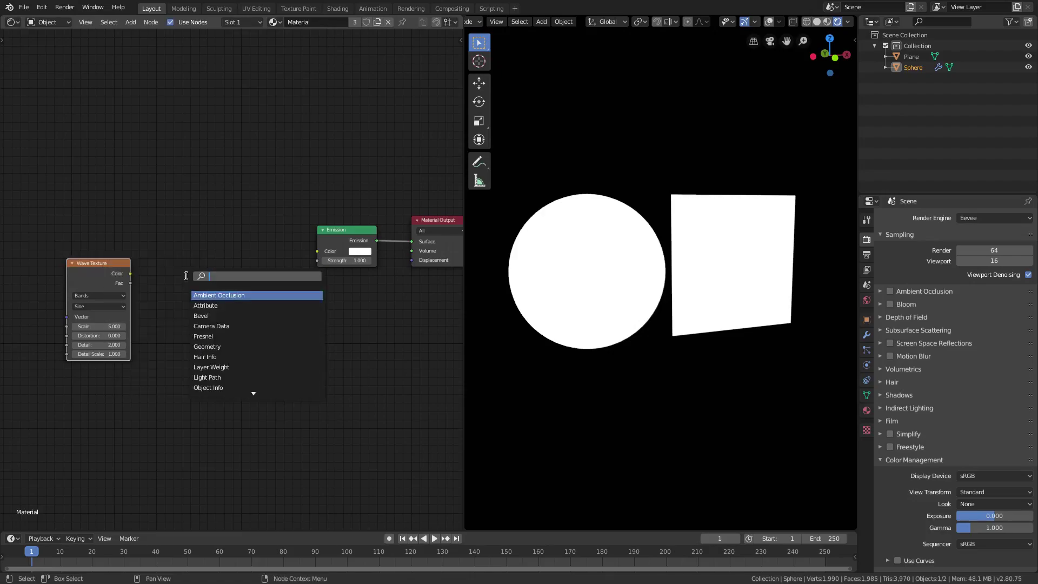
{"action": "type", "text": "vo"}
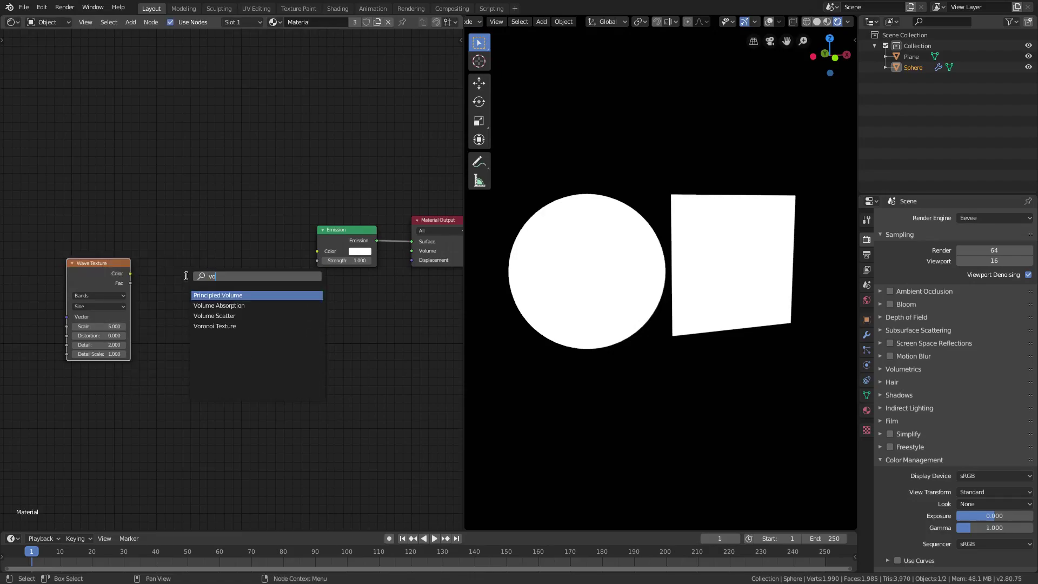
{"action": "left_click", "coordinate": [215, 326]}
{"action": "left_click", "coordinate": [146, 310]}
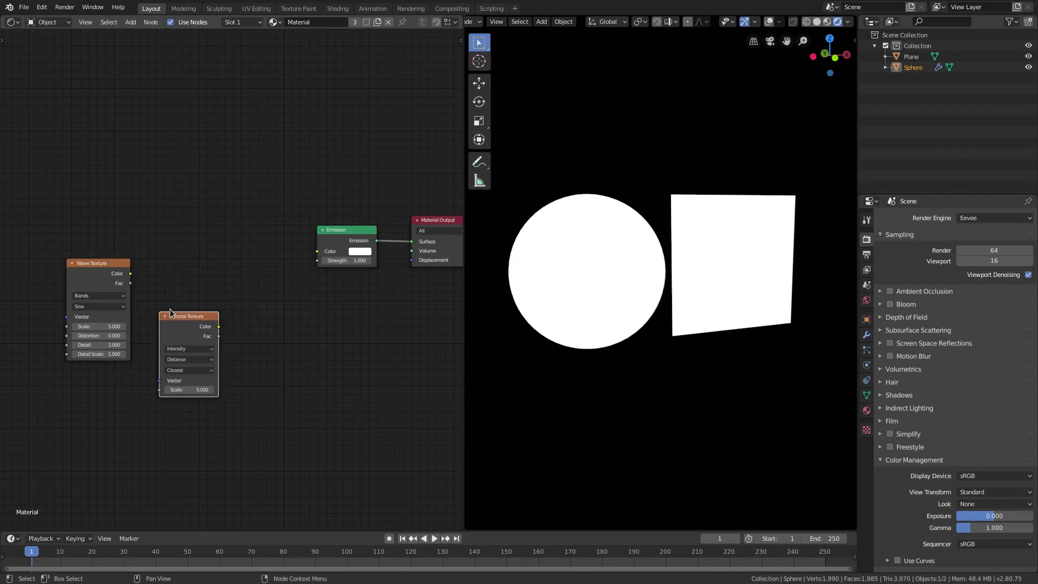
{"action": "middle_click_drag", "start_coordinate": [185, 321], "coordinate": [325, 345]}
{"action": "left_click_drag", "start_coordinate": [326, 345], "coordinate": [96, 288]}
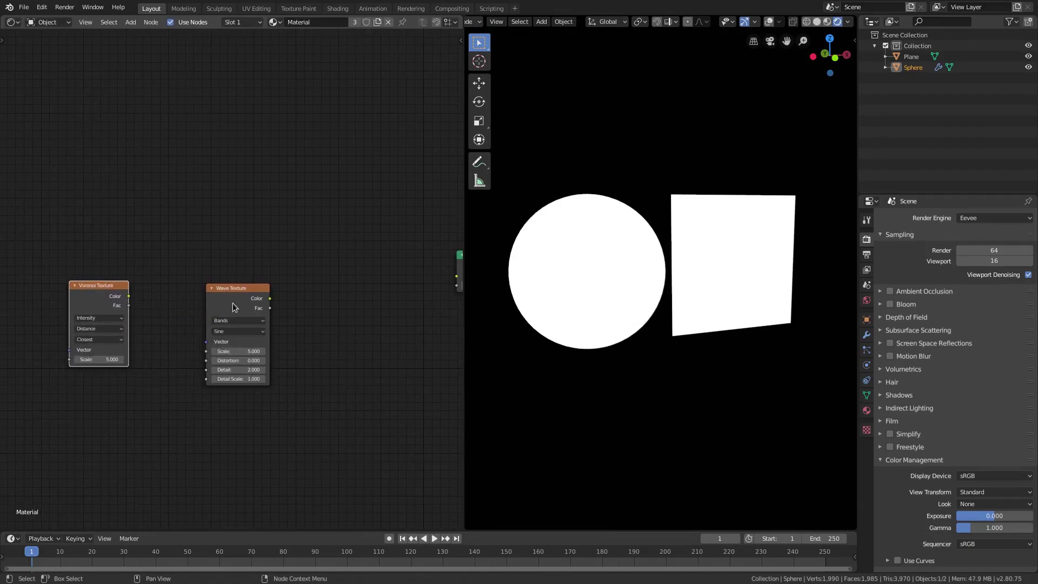
{"action": "left_click_drag", "start_coordinate": [231, 297], "coordinate": [167, 297]}
{"action": "middle_click_drag", "start_coordinate": [264, 297], "coordinate": [152, 273]}
{"action": "left_click_drag", "start_coordinate": [50, 273], "coordinate": [60, 274]}
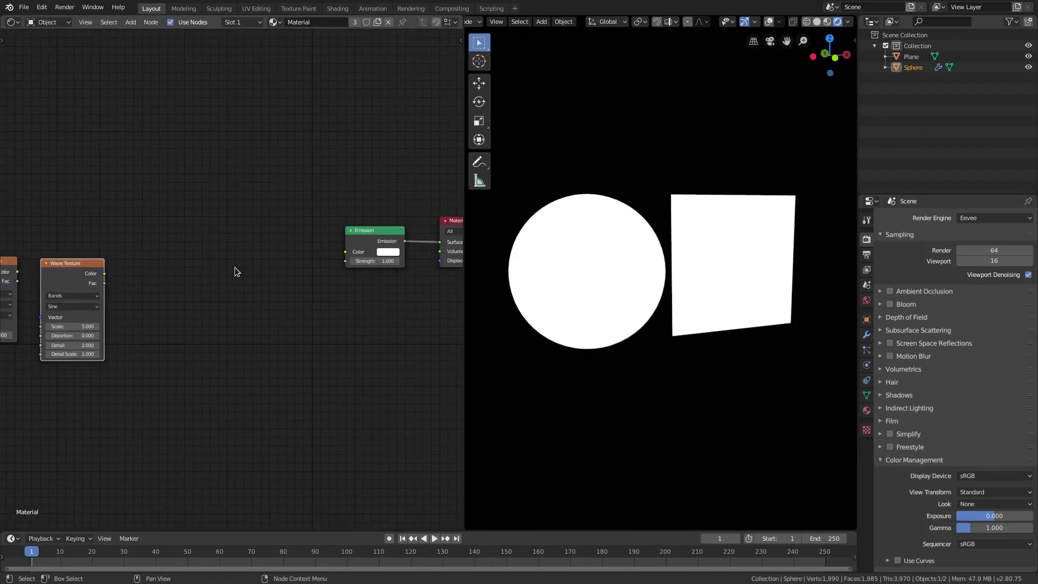
Add a ColorRamp node between the Wave Texture and the Emission shader
{"action": "key", "text": "shift+a"}
{"action": "left_click", "coordinate": [239, 270]}
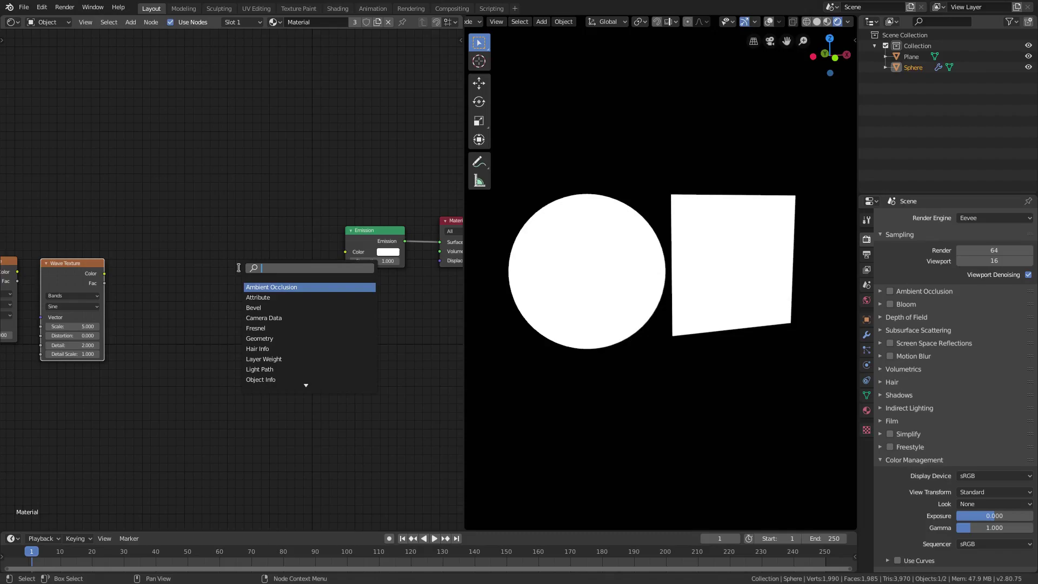
{"action": "type", "text": "col"}
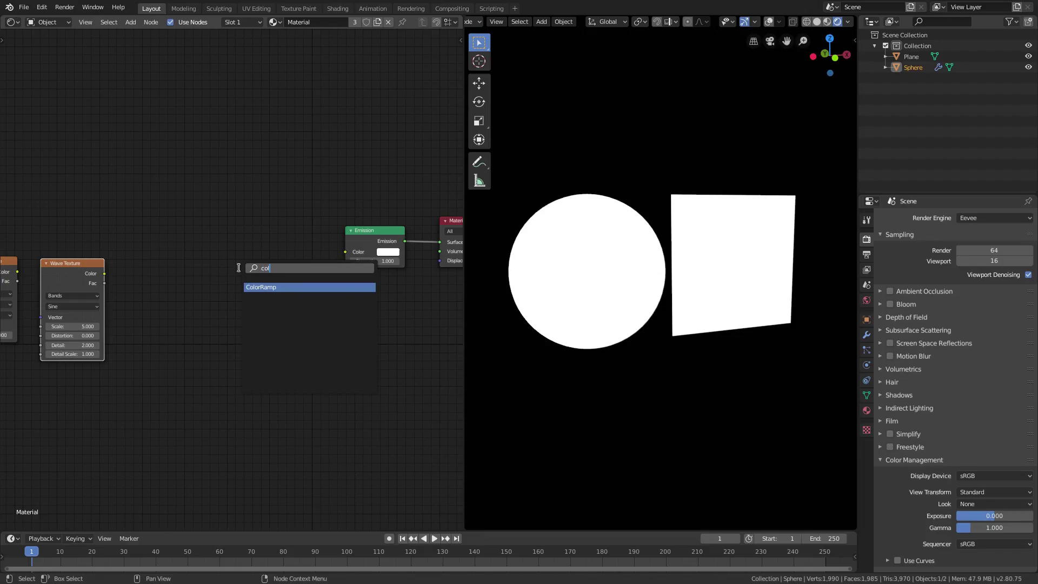
{"action": "left_click", "coordinate": [277, 290]}
{"action": "left_click", "coordinate": [144, 262]}
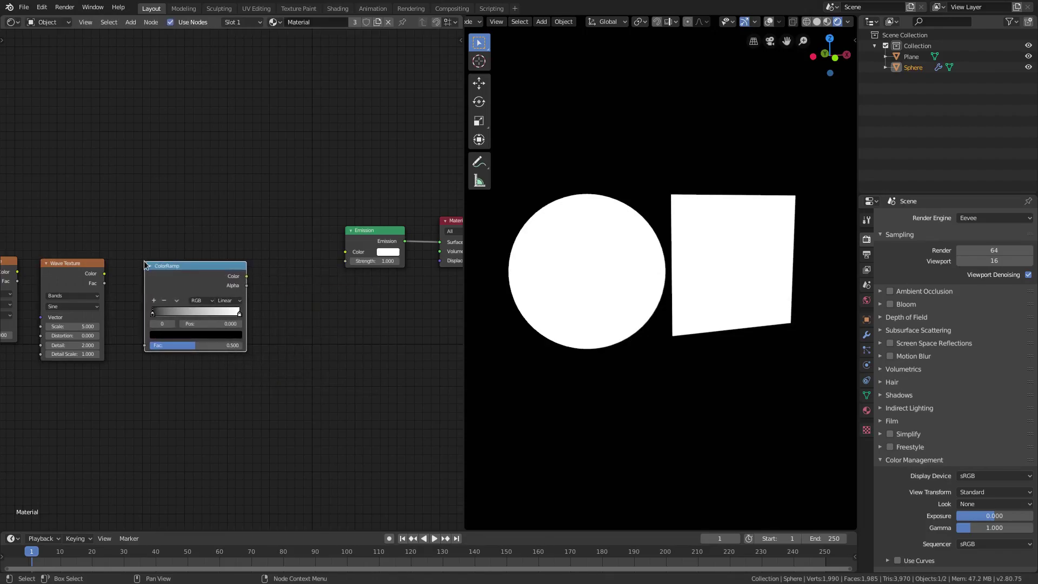
Add a Transparent BSDF node below the ColorRamp, discarding an accidental Translucent BSDF
{"action": "key", "text": "shift+a"}
{"action": "left_click", "coordinate": [271, 317]}
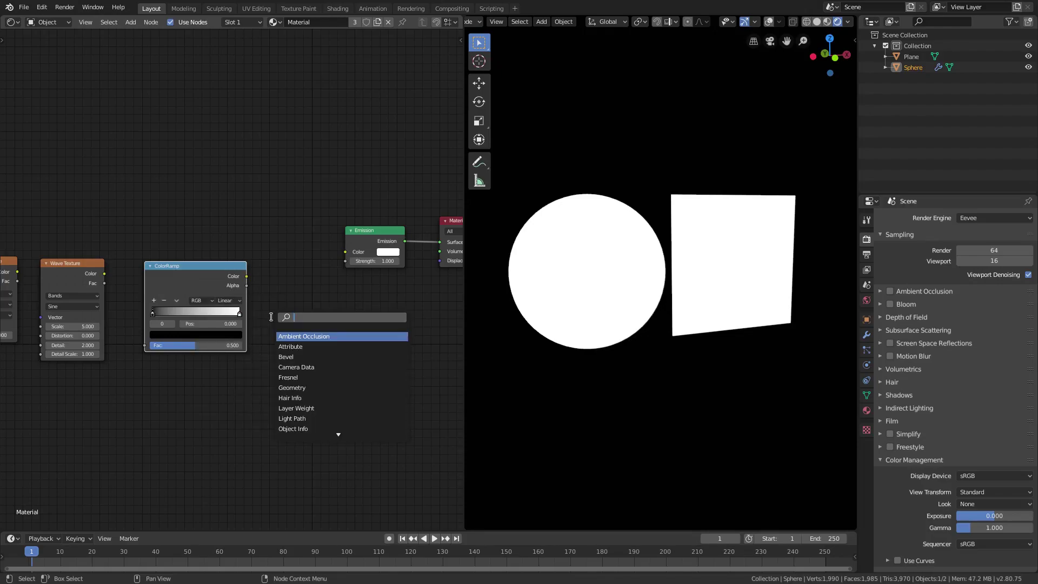
{"action": "type", "text": "tran"}
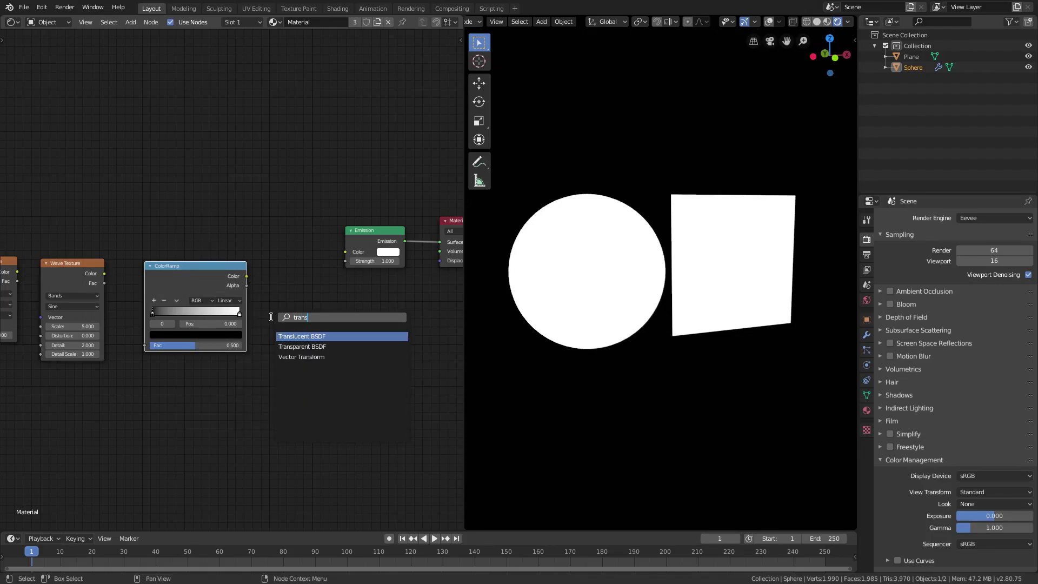
{"action": "type", "text": "s"}
{"action": "key", "text": "Return"}
{"action": "key", "text": "Escape"}
{"action": "key", "text": "shift+a"}
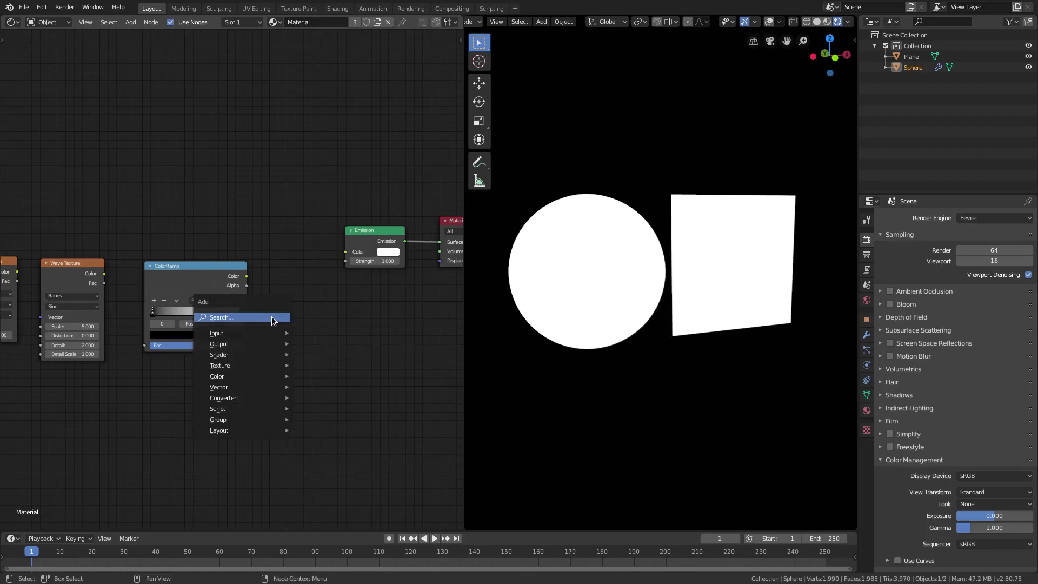
{"action": "left_click", "coordinate": [270, 317]}
{"action": "type", "text": "trsa"}
{"action": "key", "text": "BackSpace"}
{"action": "type", "text": "an"}
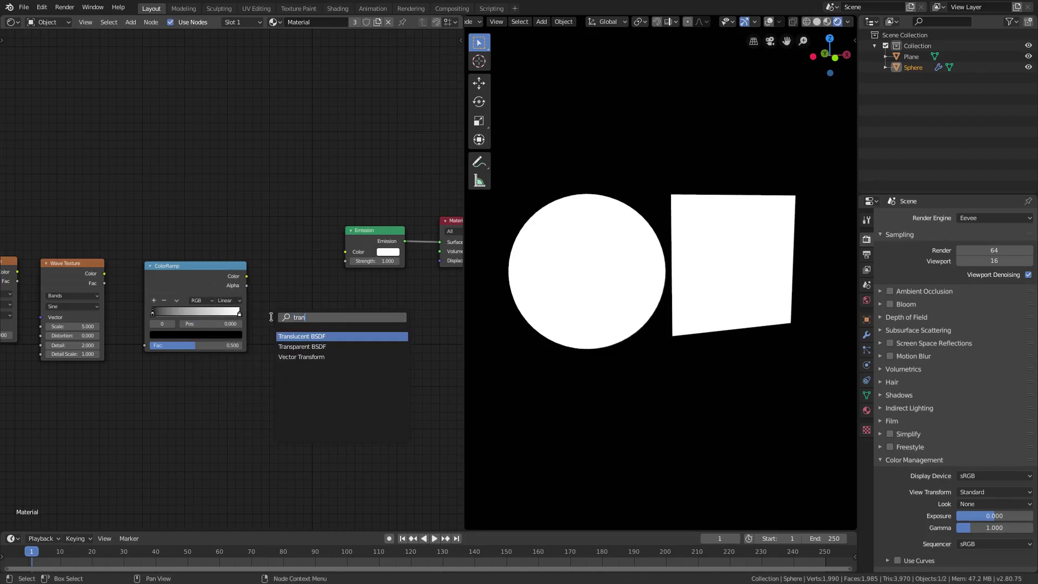
{"action": "left_click", "coordinate": [334, 349]}
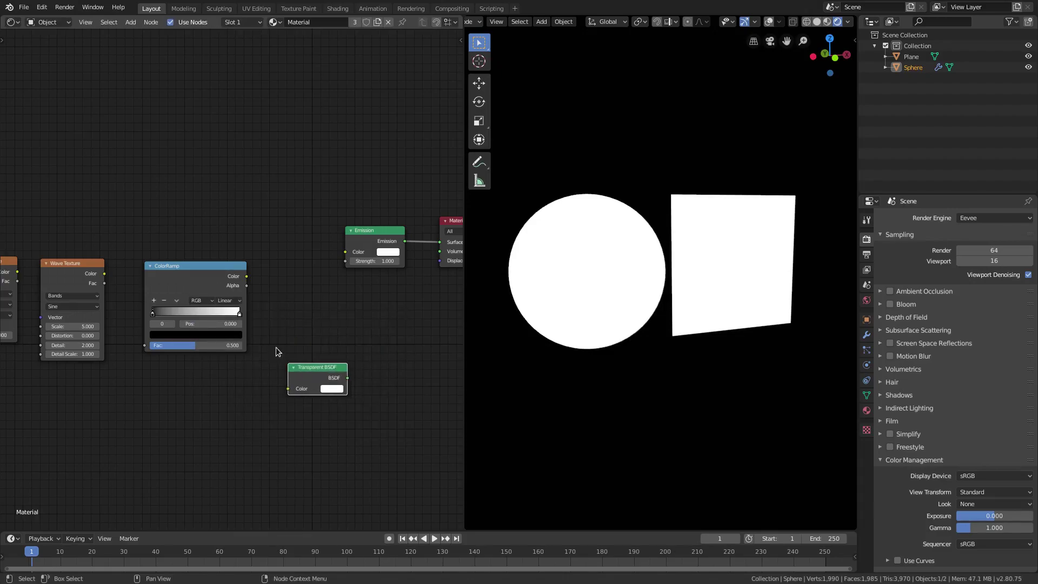
{"action": "left_click_drag", "start_coordinate": [238, 266], "coordinate": [234, 262]}
{"action": "middle_click_drag", "start_coordinate": [358, 323], "coordinate": [263, 323]}
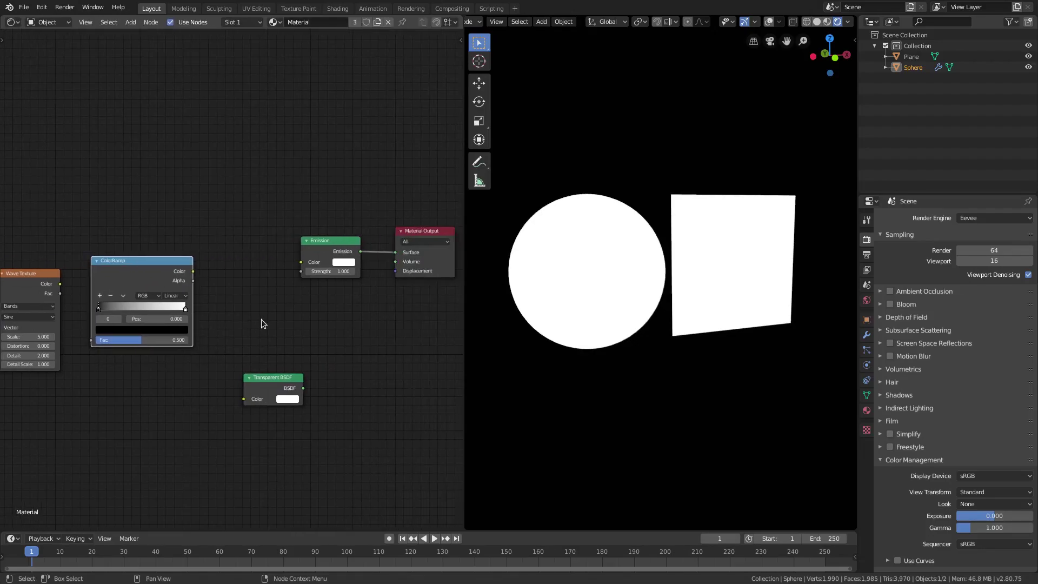
{"action": "left_click_drag", "start_coordinate": [264, 388], "coordinate": [122, 434]}
Add a Mix Shader beside the Transparent BSDF and move both nodes lower down
{"action": "key", "text": "shift+a"}
{"action": "left_click", "coordinate": [295, 366]}
{"action": "type", "text": "mix"}
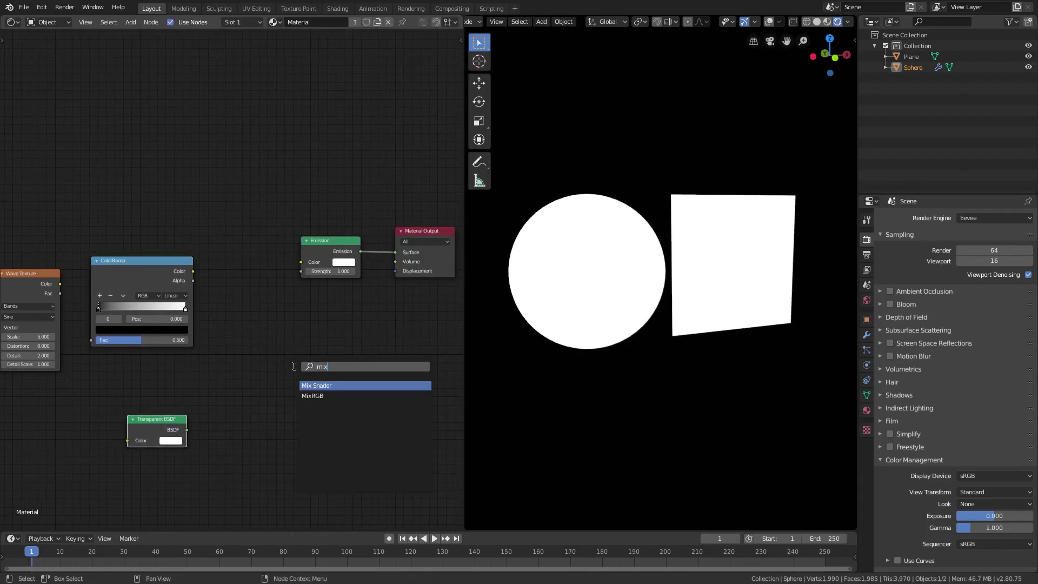
{"action": "key", "text": "Return"}
{"action": "left_click", "coordinate": [265, 370]}
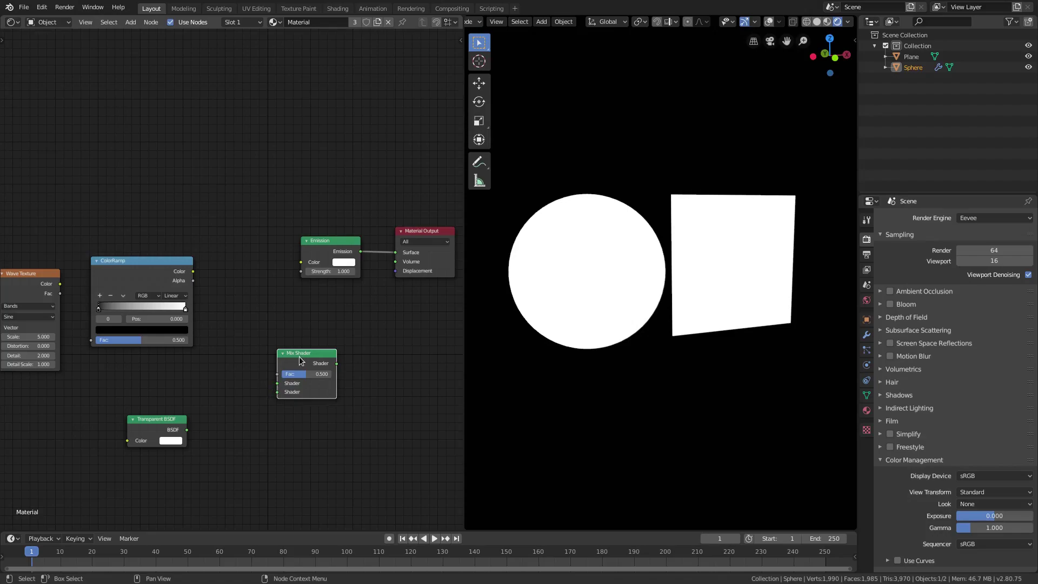
{"action": "left_click_drag", "start_coordinate": [300, 361], "coordinate": [250, 422]}
{"action": "left_click_drag", "start_coordinate": [160, 414], "coordinate": [192, 410]}
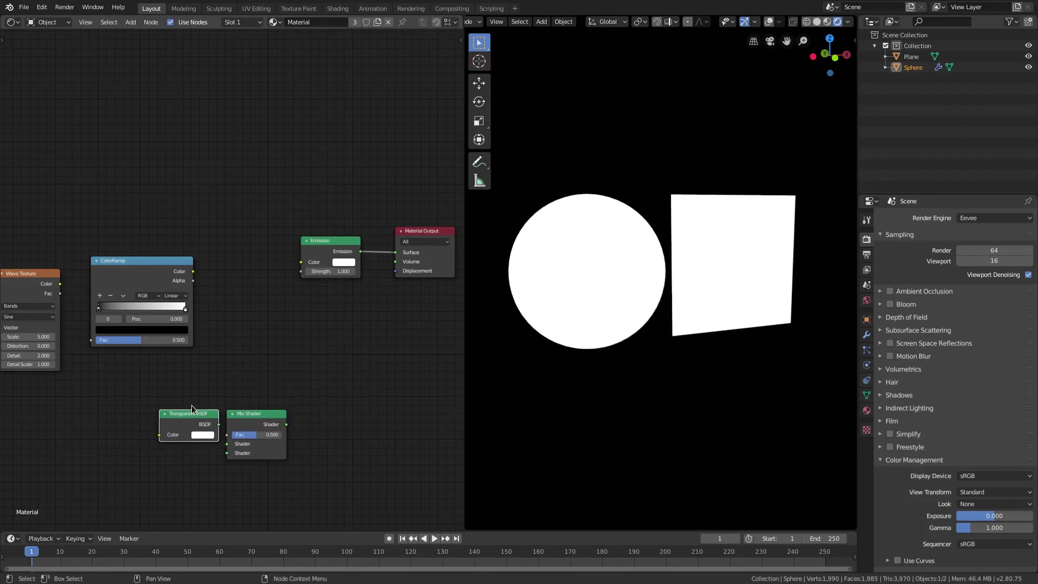
{"action": "key", "text": "b"}
{"action": "left_click_drag", "start_coordinate": [182, 373], "coordinate": [255, 474]}
{"action": "left_click_drag", "start_coordinate": [184, 461], "coordinate": [175, 461]}
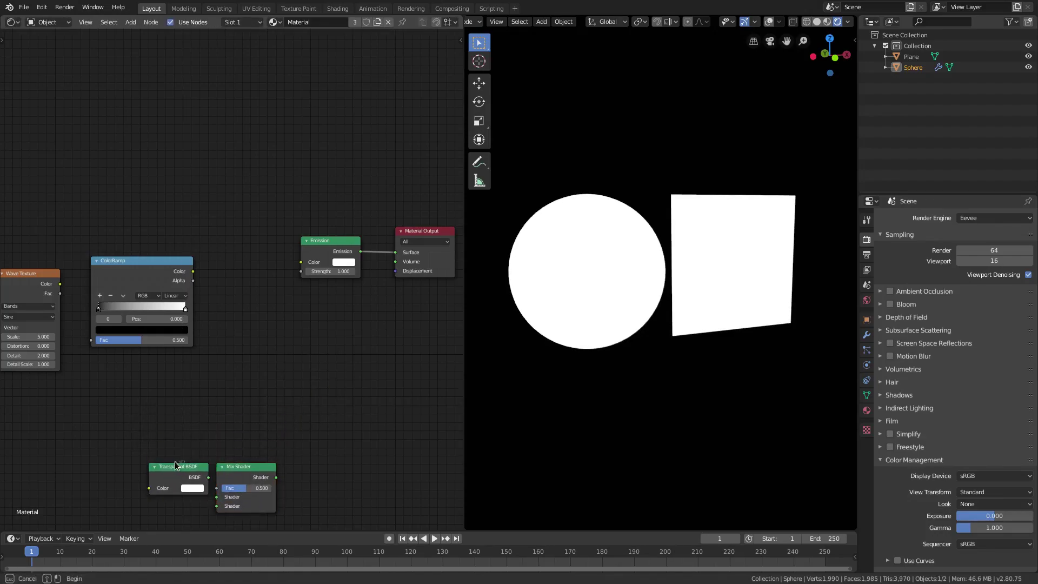
Raise the Voronoi Texture and Wave Texture nodes level with the ColorRamp
{"action": "middle_click_drag", "start_coordinate": [154, 421], "coordinate": [282, 423]}
{"action": "left_click_drag", "start_coordinate": [70, 279], "coordinate": [65, 248]}
{"action": "left_click_drag", "start_coordinate": [167, 292], "coordinate": [167, 254]}
Link Voronoi Color to Wave Scale, Wave Color to ColorRamp Fac, and ColorRamp Color to Emission Color
{"action": "scroll", "coordinate": [167, 255], "scroll_direction": "up", "scroll_amount": 1}
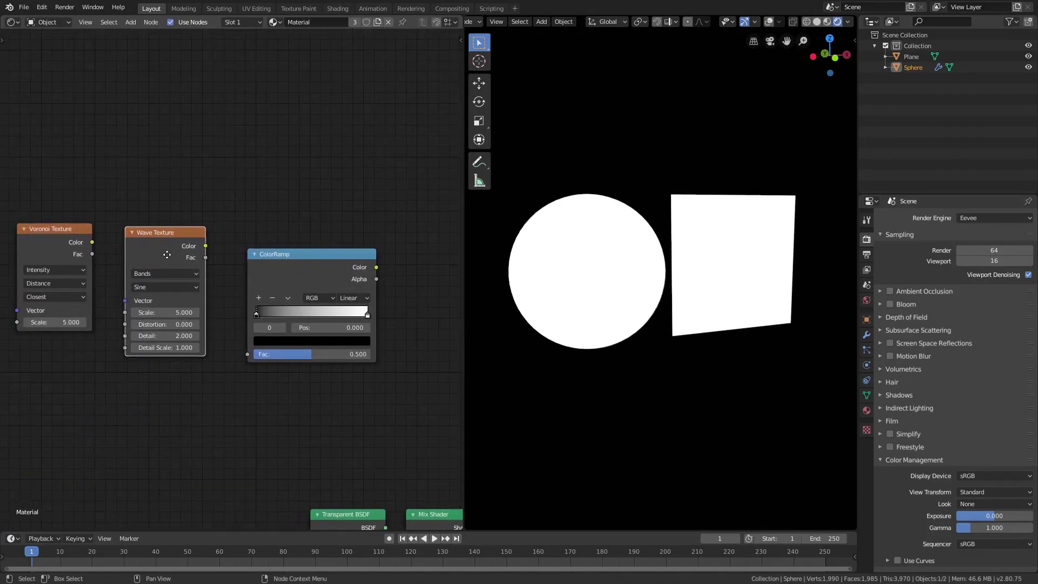
{"action": "scroll", "coordinate": [167, 254], "scroll_direction": "up", "scroll_amount": 1, "text": "ctrl"}
{"action": "left_click_drag", "start_coordinate": [108, 240], "coordinate": [141, 312]}
{"action": "left_click_drag", "start_coordinate": [221, 245], "coordinate": [266, 351]}
{"action": "left_click_drag", "start_coordinate": [302, 262], "coordinate": [292, 245]}
{"action": "middle_click_drag", "start_coordinate": [329, 246], "coordinate": [183, 270]}
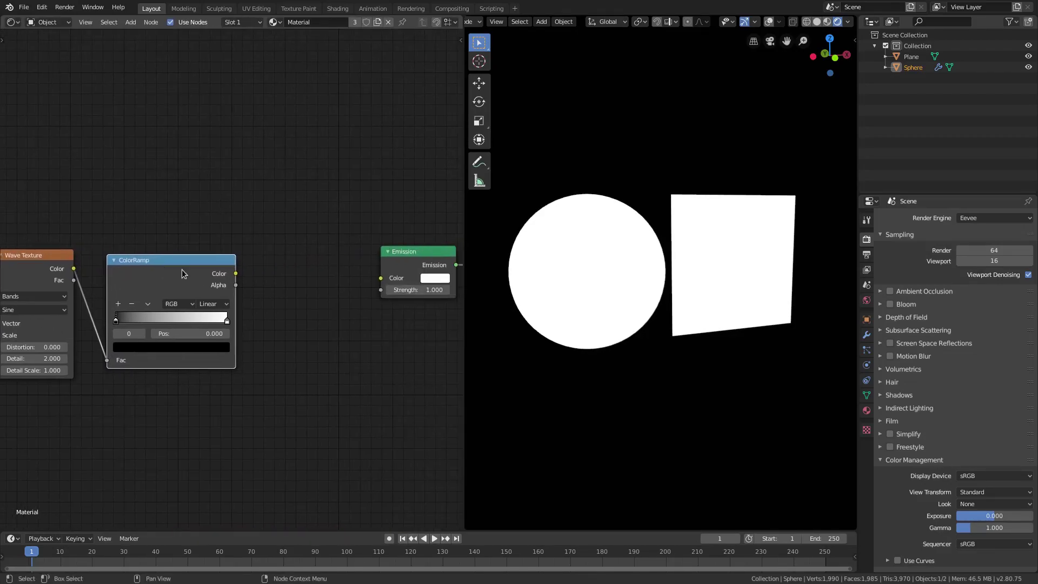
{"action": "left_click_drag", "start_coordinate": [236, 273], "coordinate": [380, 278]}
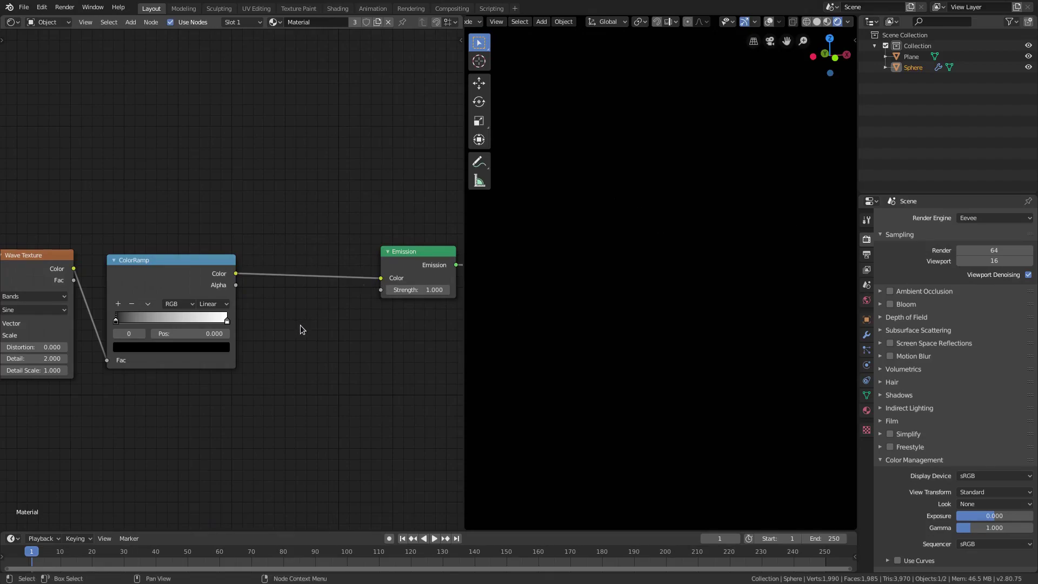
Line up the ColorRamp, Wave Texture and Voronoi Texture nodes in a tidy row
{"action": "middle_click_drag", "start_coordinate": [301, 326], "coordinate": [388, 332]}
{"action": "left_click_drag", "start_coordinate": [260, 267], "coordinate": [296, 257]}
{"action": "middle_click_drag", "start_coordinate": [290, 261], "coordinate": [223, 261]}
{"action": "mouse_move", "coordinate": [234, 262]}
{"action": "left_mouse_down"}
{"action": "mouse_move", "coordinate": [265, 261]}
{"action": "mouse_move", "coordinate": [235, 263]}
{"action": "left_mouse_up"}
{"action": "left_click_drag", "start_coordinate": [66, 265], "coordinate": [112, 259]}
{"action": "middle_click_drag", "start_coordinate": [154, 257], "coordinate": [270, 252]}
{"action": "left_click_drag", "start_coordinate": [52, 255], "coordinate": [106, 251]}
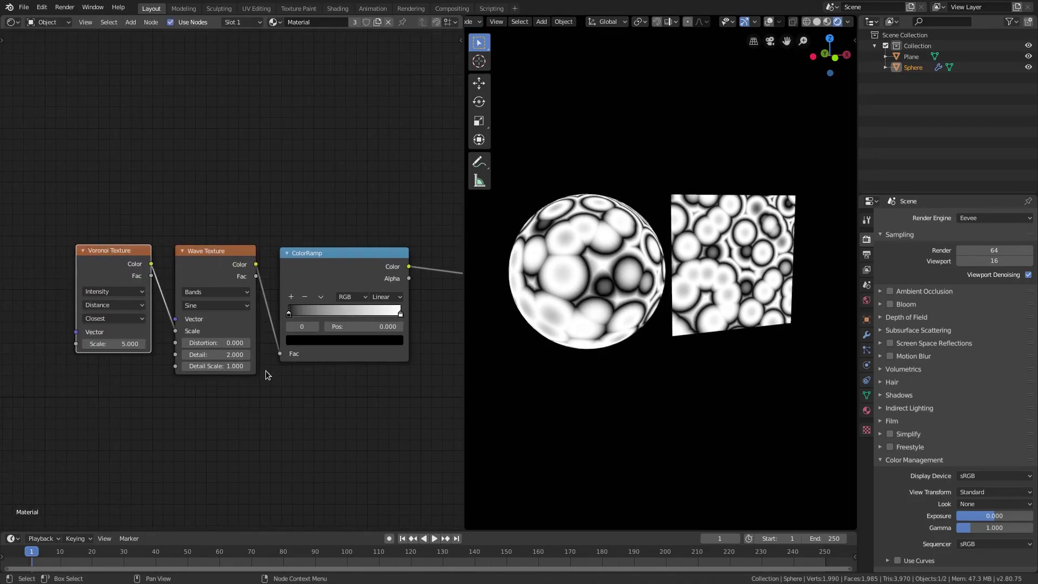
Switch the ColorRamp to Constant with its white stop at 1.000, and enlarge the timeline
{"action": "left_click", "coordinate": [381, 299]}
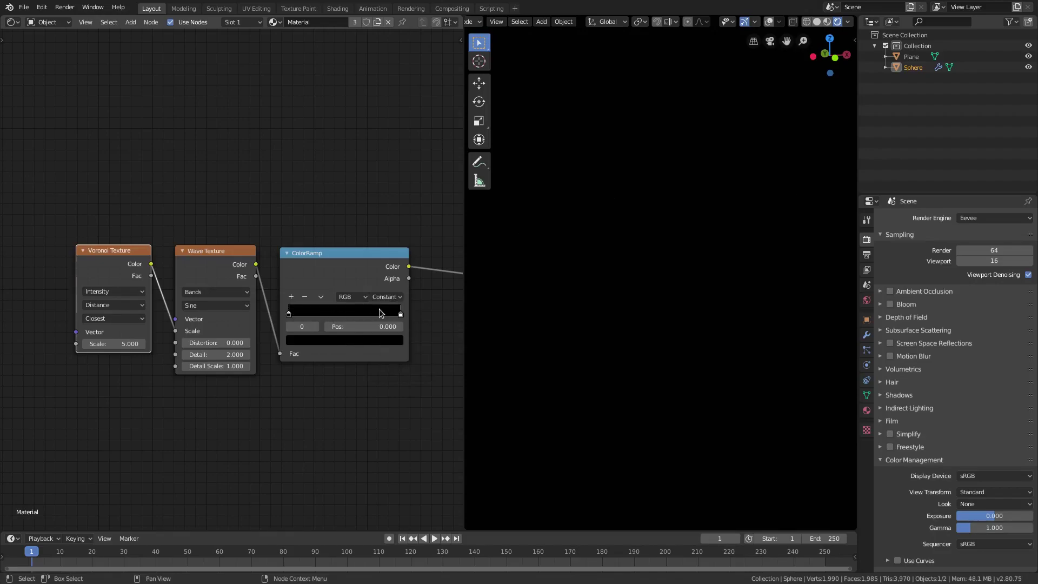
{"action": "left_click_drag", "start_coordinate": [400, 316], "coordinate": [447, 332]}
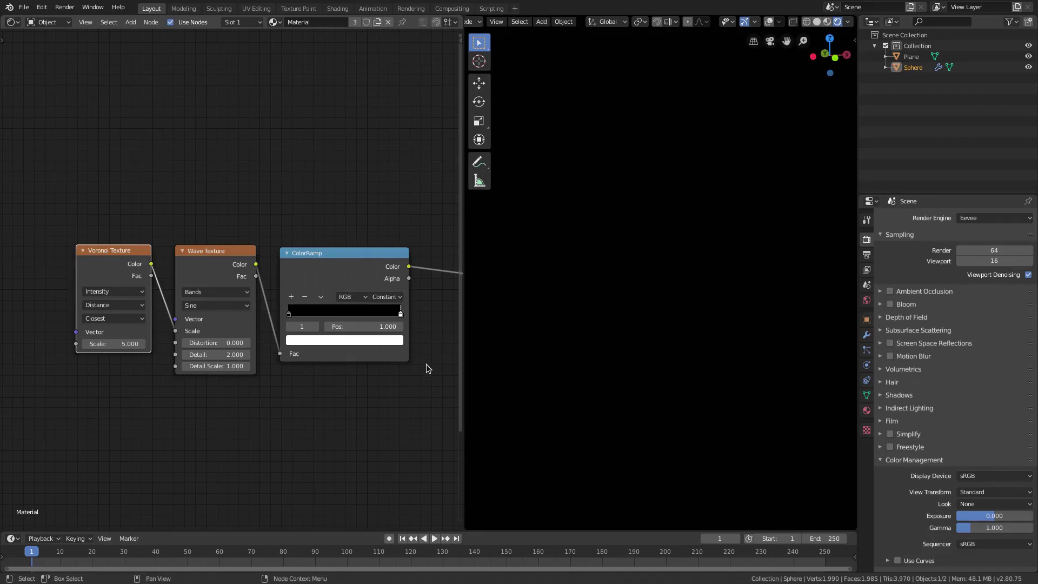
{"action": "left_click_drag", "start_coordinate": [327, 529], "coordinate": [327, 514]}
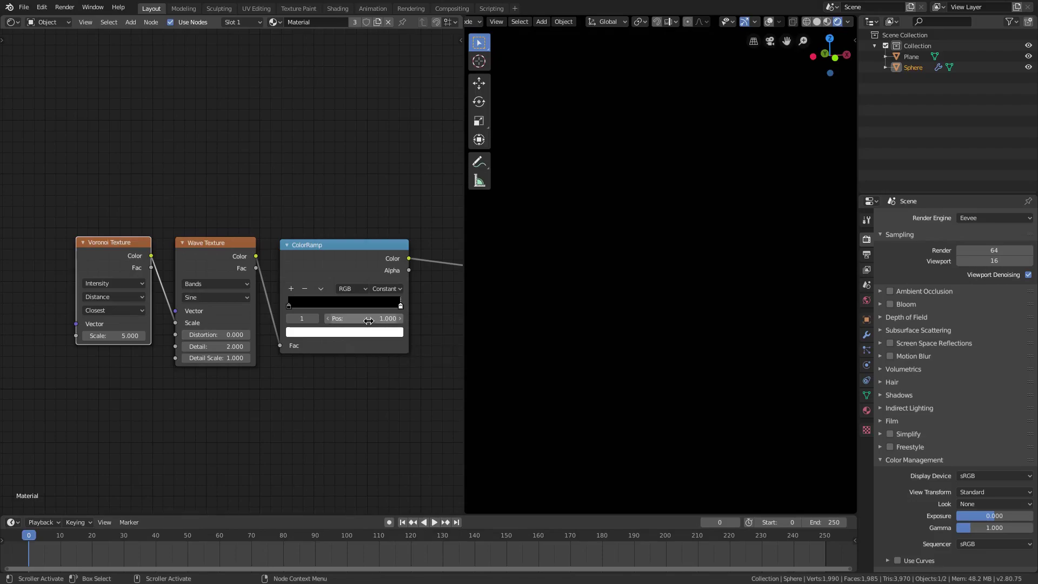
Keyframe the white stop position at frame 0 and set the animation end frame to 100
{"action": "key", "text": "i"}
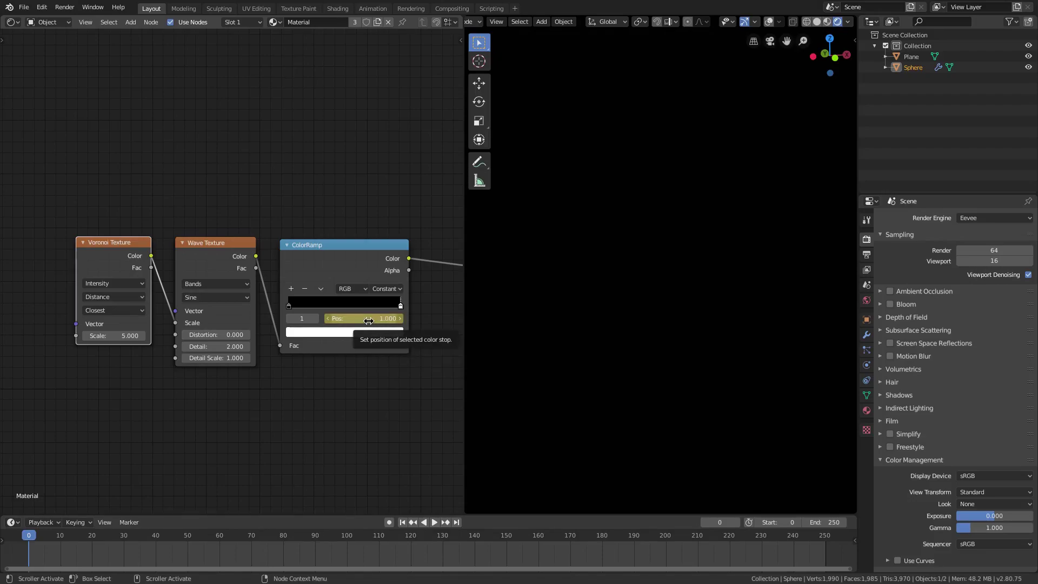
{"action": "left_click", "coordinate": [457, 522]}
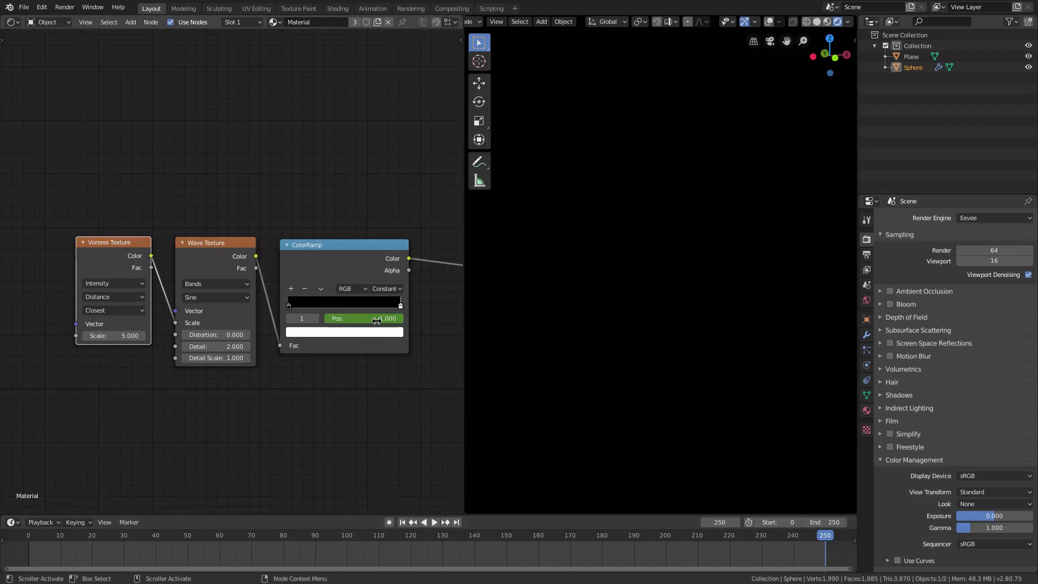
{"action": "key", "text": "i"}
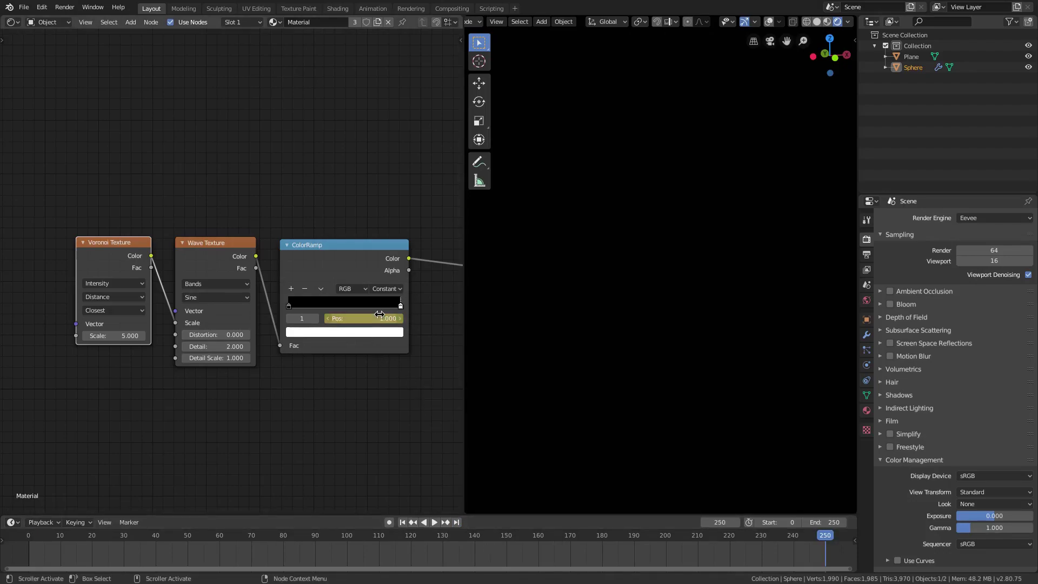
{"action": "left_click", "coordinate": [815, 522]}
{"action": "type", "text": "1"}
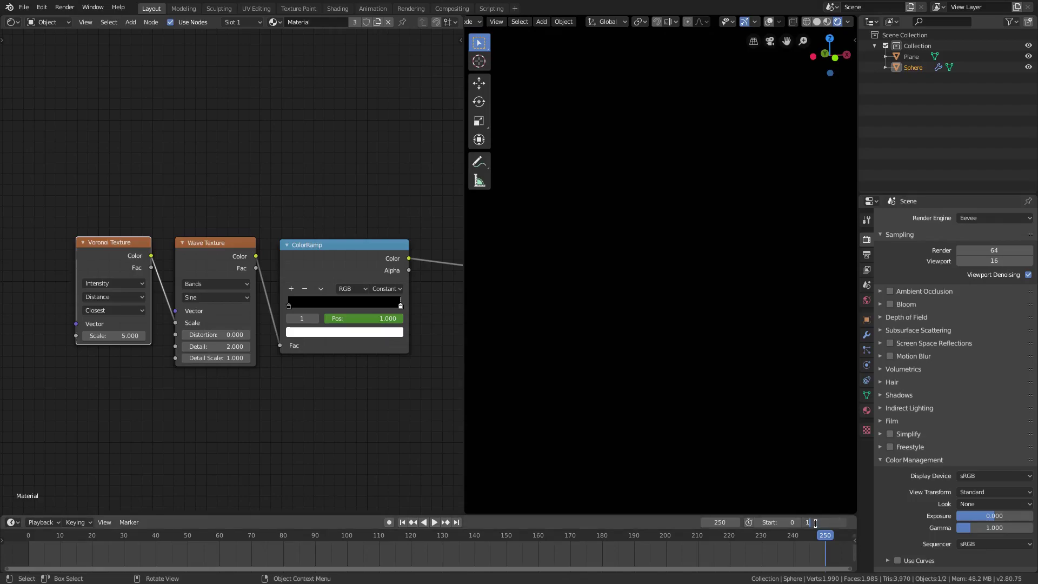
{"action": "type", "text": "00"}
{"action": "key", "text": "Return"}
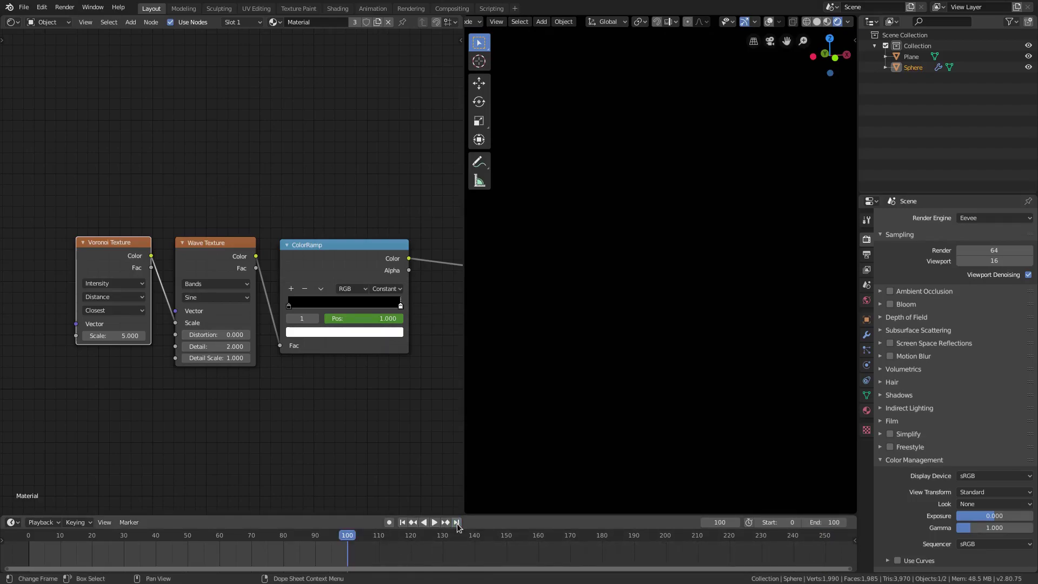
Keyframe the stop at frame 100, then at frame 50 slide it toward 0.000
{"action": "key", "text": "i"}
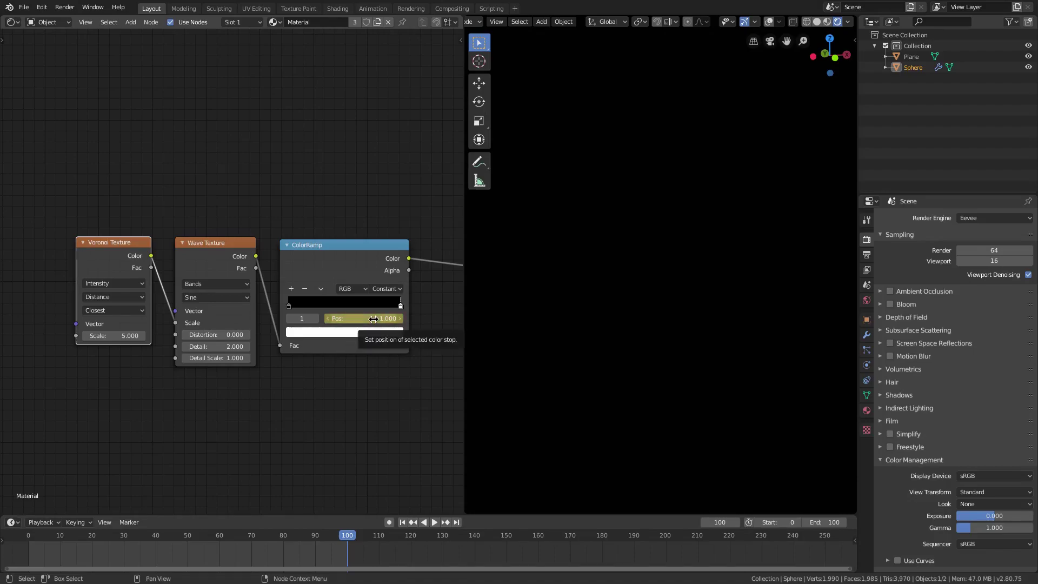
{"action": "left_click", "coordinate": [187, 542]}
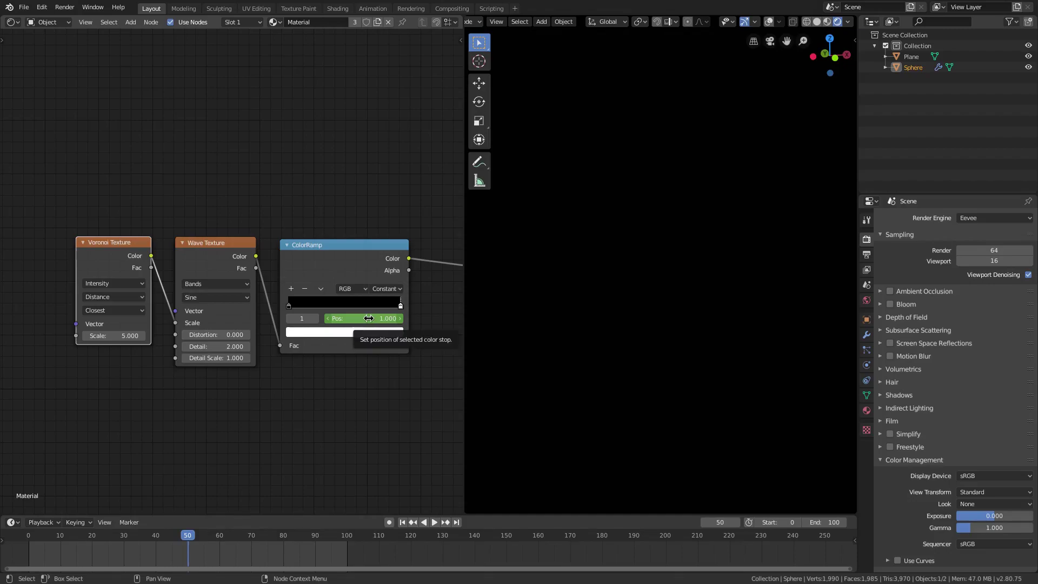
{"action": "mouse_move", "coordinate": [368, 318]}
{"action": "left_mouse_down"}
{"action": "mouse_move", "coordinate": [324, 319]}
{"action": "mouse_move", "coordinate": [369, 318]}
{"action": "left_mouse_up"}
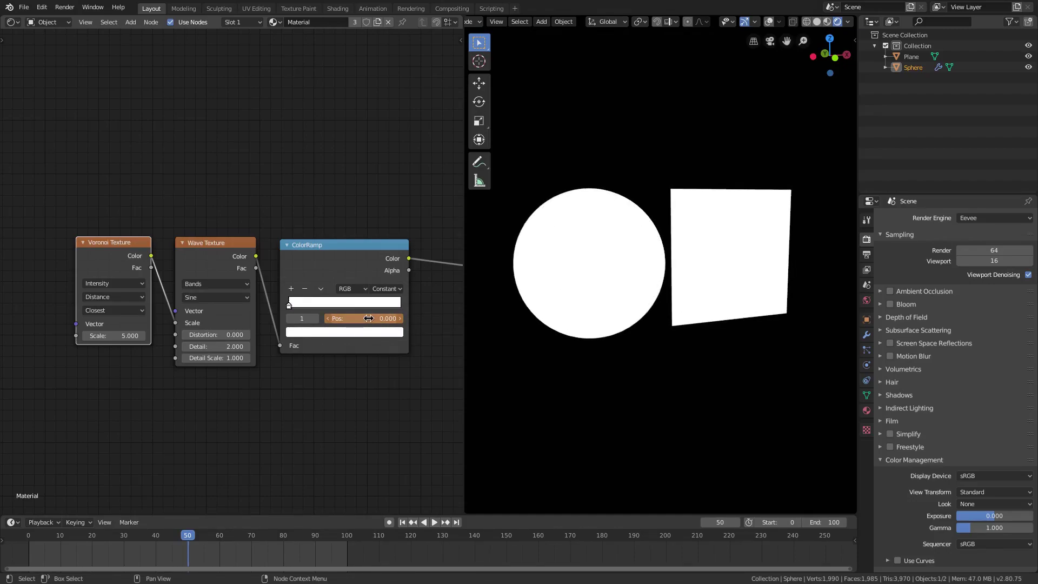
Key the stop at frame 50, play the animation from the start, then return to frame 50
{"action": "key", "text": "i"}
{"action": "left_click", "coordinate": [403, 522]}
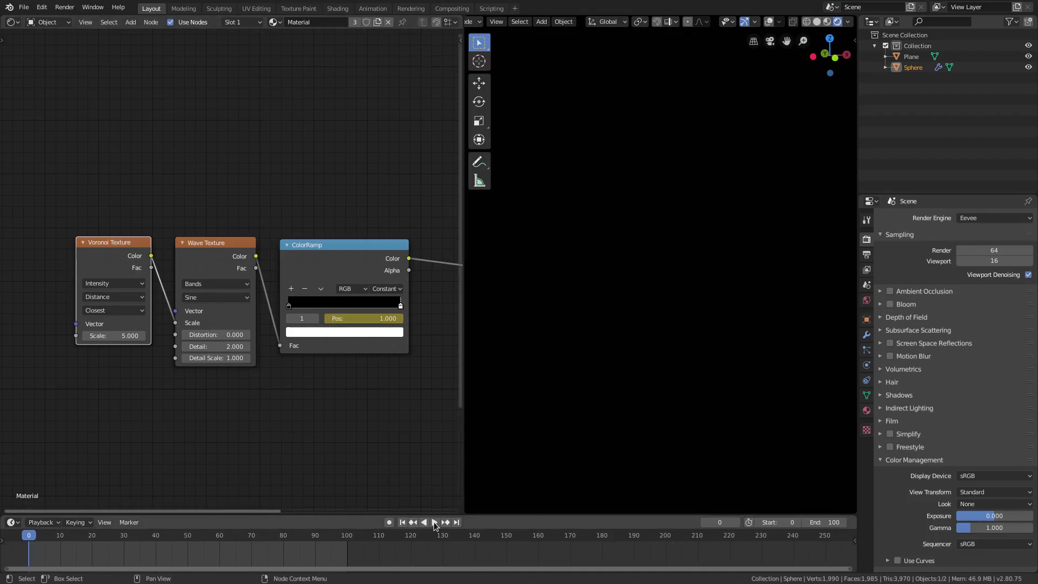
{"action": "left_click", "coordinate": [434, 522]}
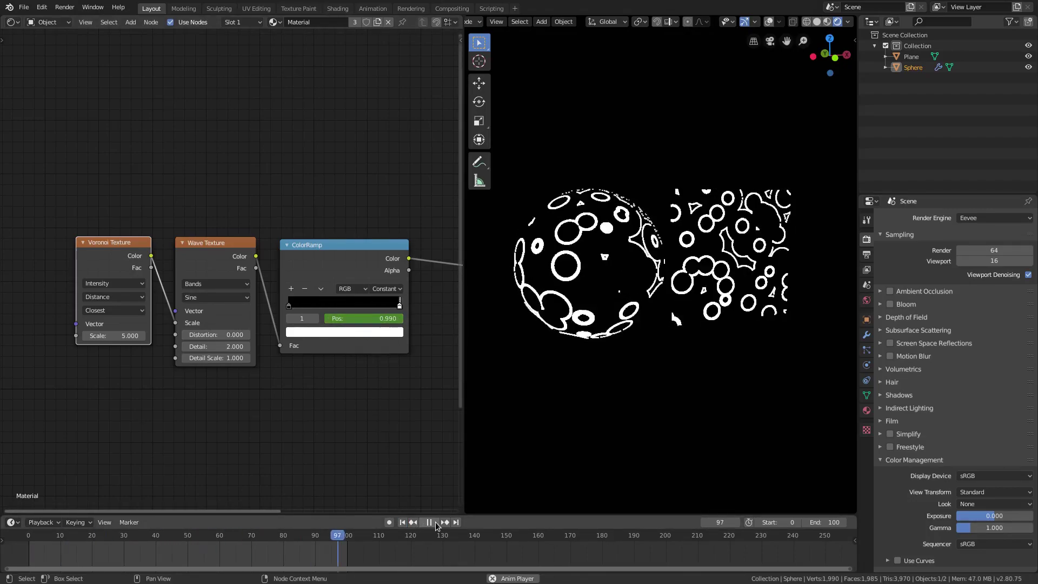
{"action": "left_click", "coordinate": [430, 522]}
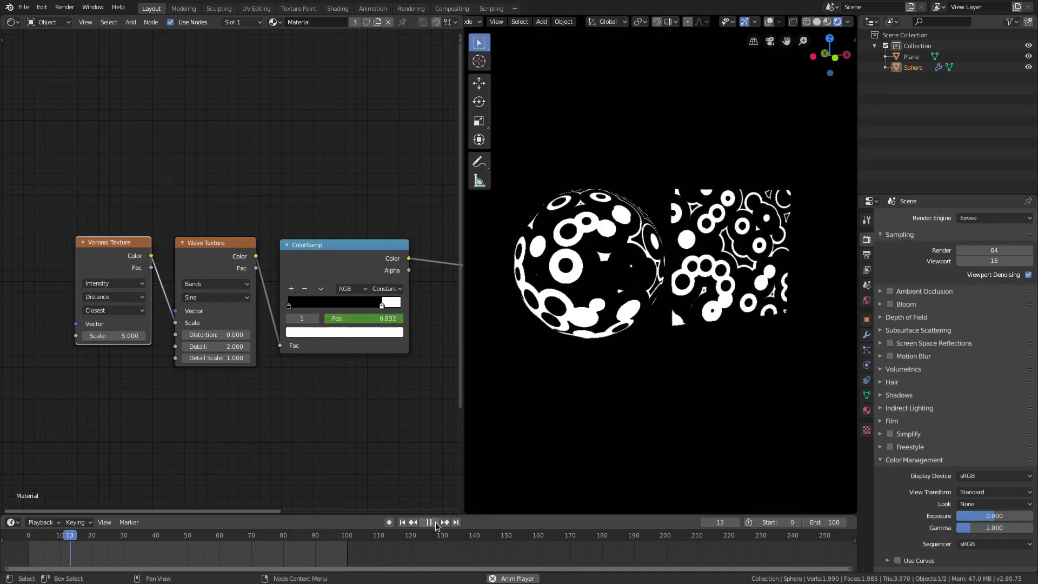
{"action": "left_click", "coordinate": [189, 537]}
{"action": "key", "text": "space"}
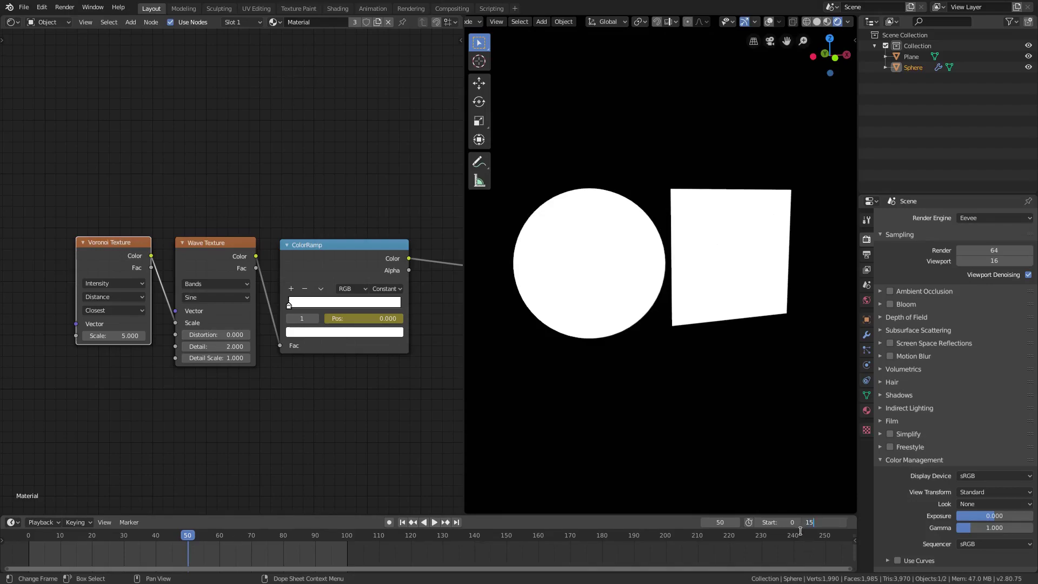
Set the end frame to 150, key the stop at 0.000 on frame 100, return it to 1.000 at 150, and preview
{"action": "type", "text": "0"}
{"action": "key", "text": "Return"}
{"action": "left_click", "coordinate": [348, 537]}
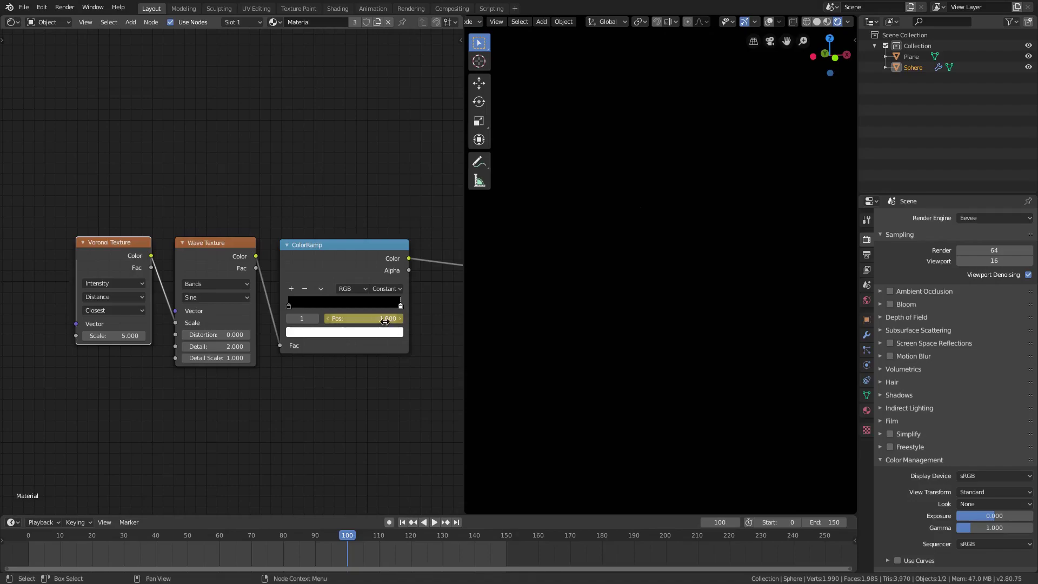
{"action": "left_click_drag", "start_coordinate": [379, 318], "coordinate": [335, 318]}
{"action": "key", "text": "i"}
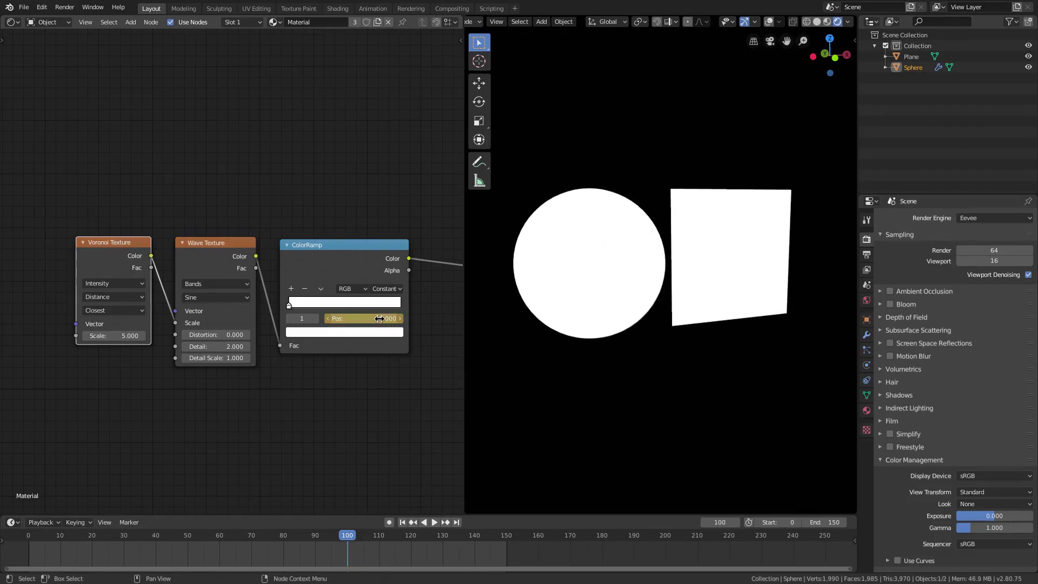
{"action": "left_click", "coordinate": [458, 523]}
{"action": "left_click_drag", "start_coordinate": [358, 319], "coordinate": [403, 318]}
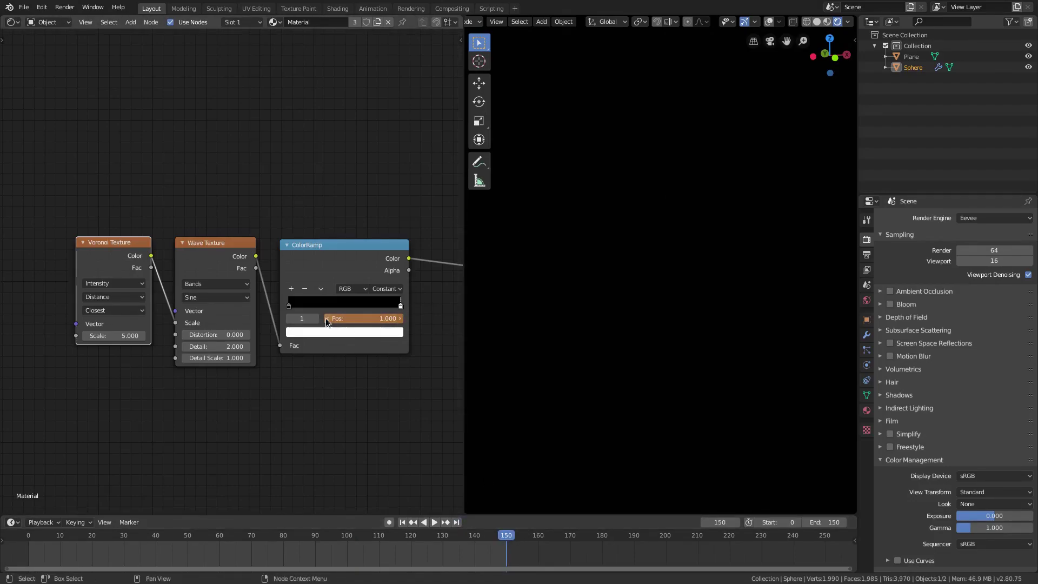
{"action": "left_click", "coordinate": [403, 522]}
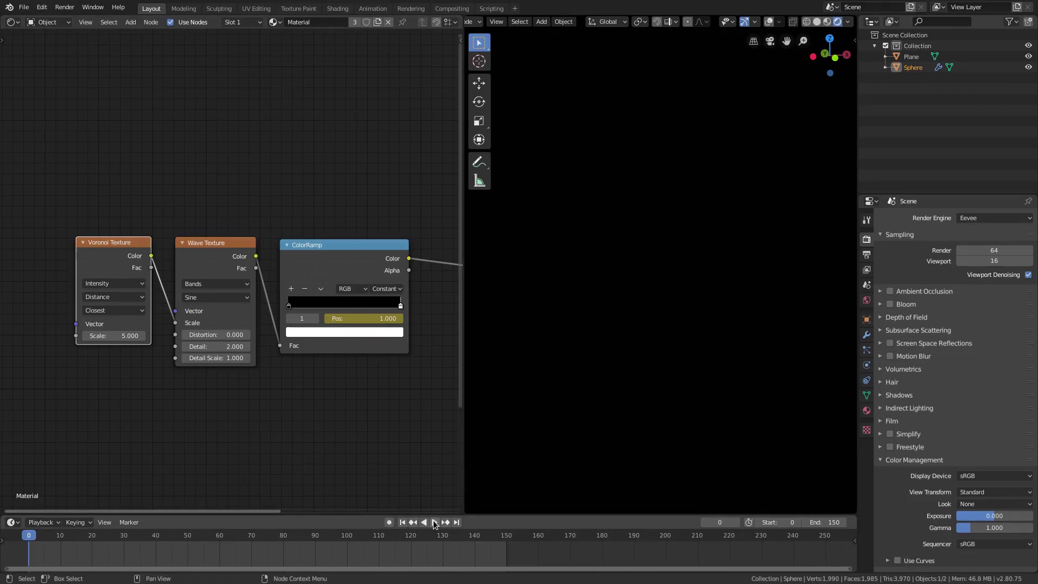
{"action": "left_click", "coordinate": [434, 523]}
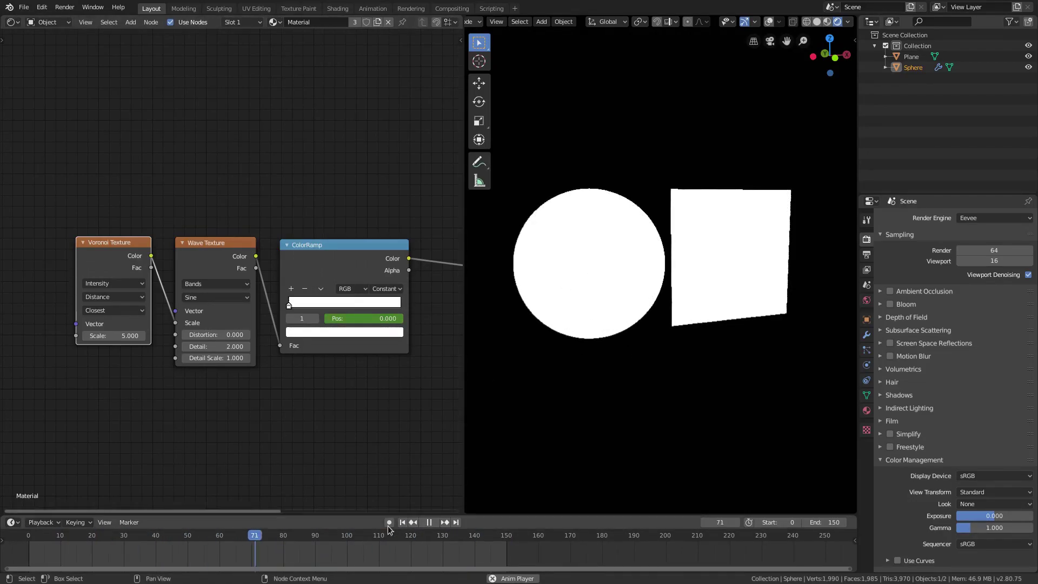
{"action": "left_click", "coordinate": [430, 523]}
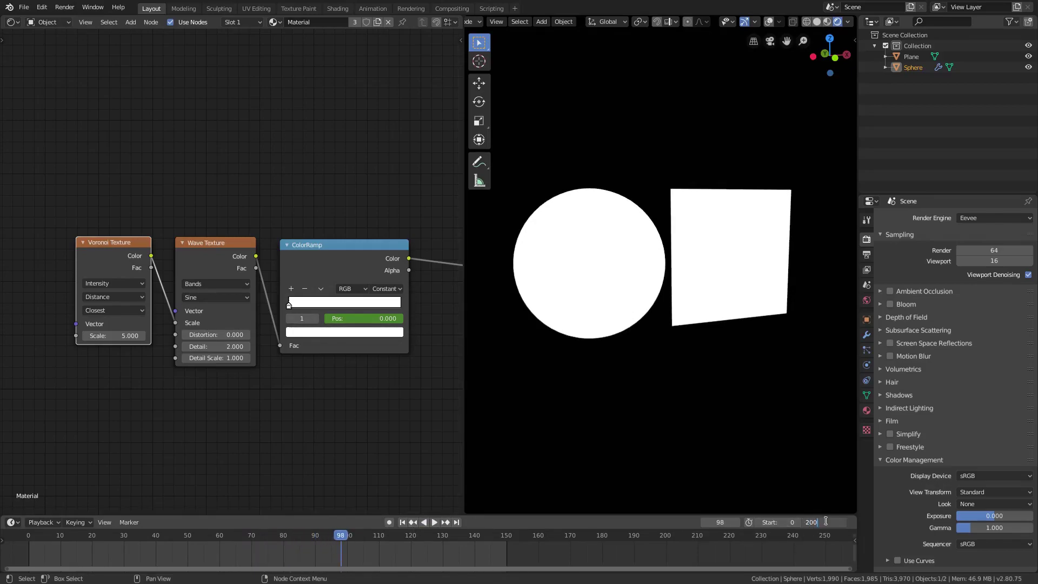
Extend the animation to frame 200 and scrub back to an earlier frame
{"action": "key", "text": "Return"}
{"action": "left_click", "coordinate": [505, 537]}
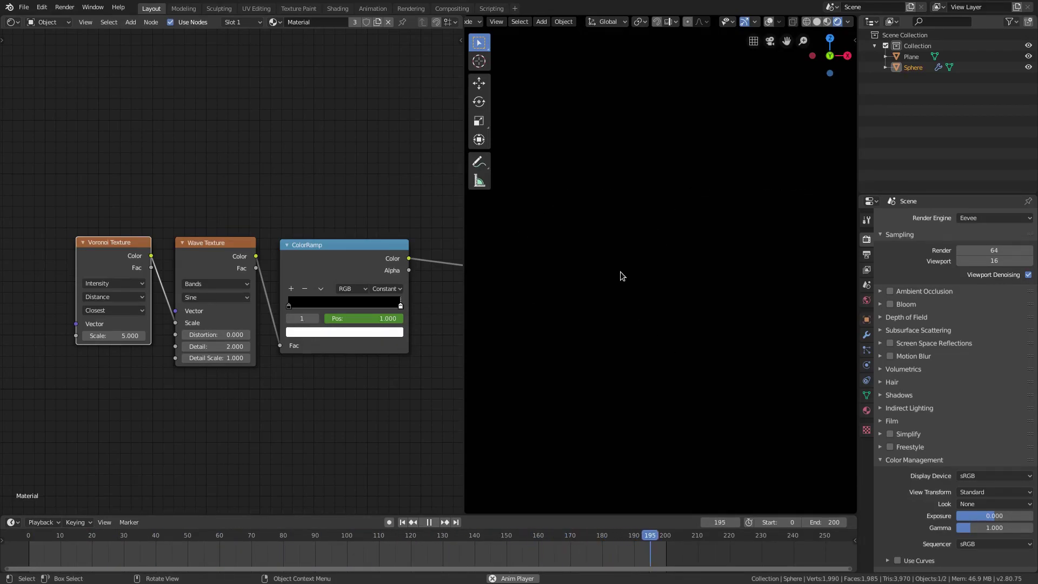
{"action": "left_click", "coordinate": [430, 522]}
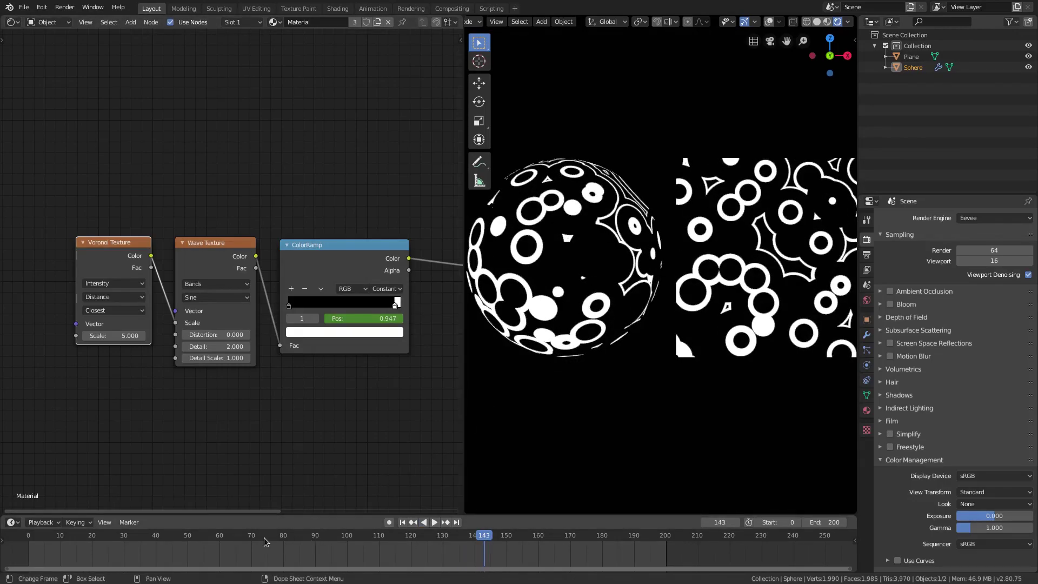
{"action": "left_click_drag", "start_coordinate": [260, 538], "coordinate": [188, 535]}
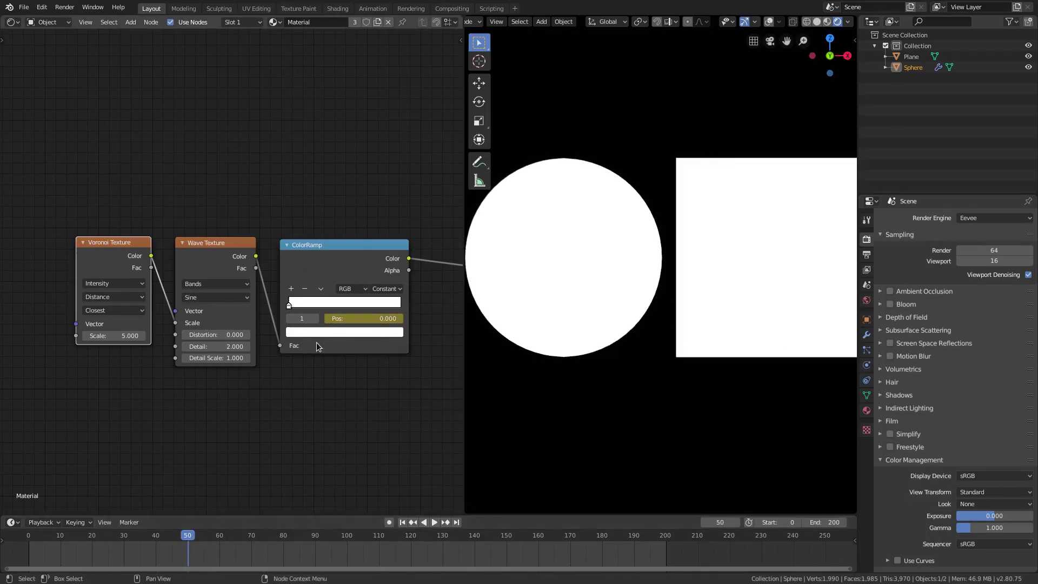
Key the first stop position at 0.05 on frame 50 and 0 on frame 70, then preview
{"action": "left_click_drag", "start_coordinate": [354, 319], "coordinate": [360, 318]}
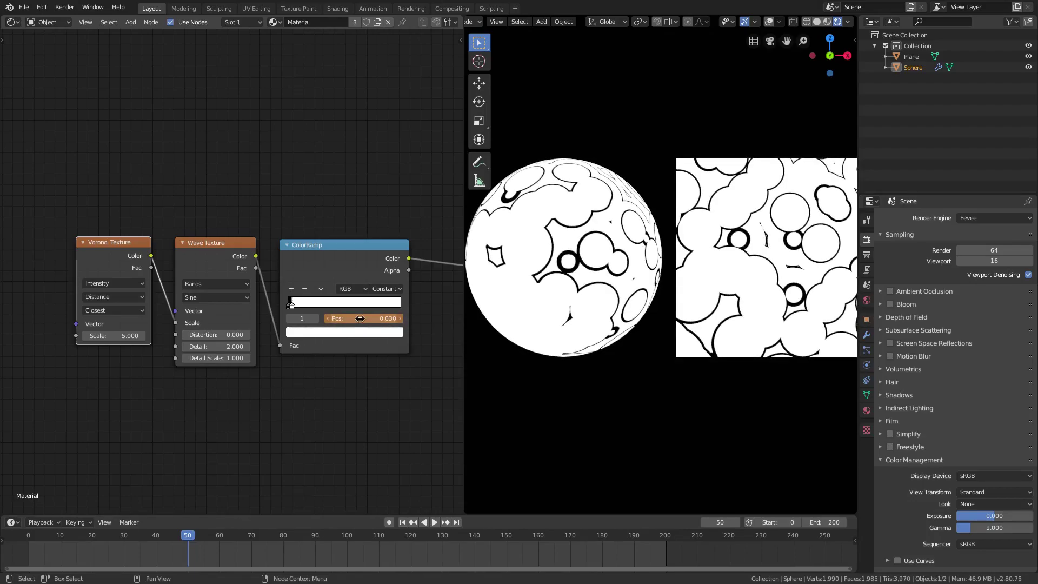
{"action": "left_click", "coordinate": [364, 319]}
{"action": "type", "text": "0.05"}
{"action": "key", "text": "Return"}
{"action": "key", "text": "i"}
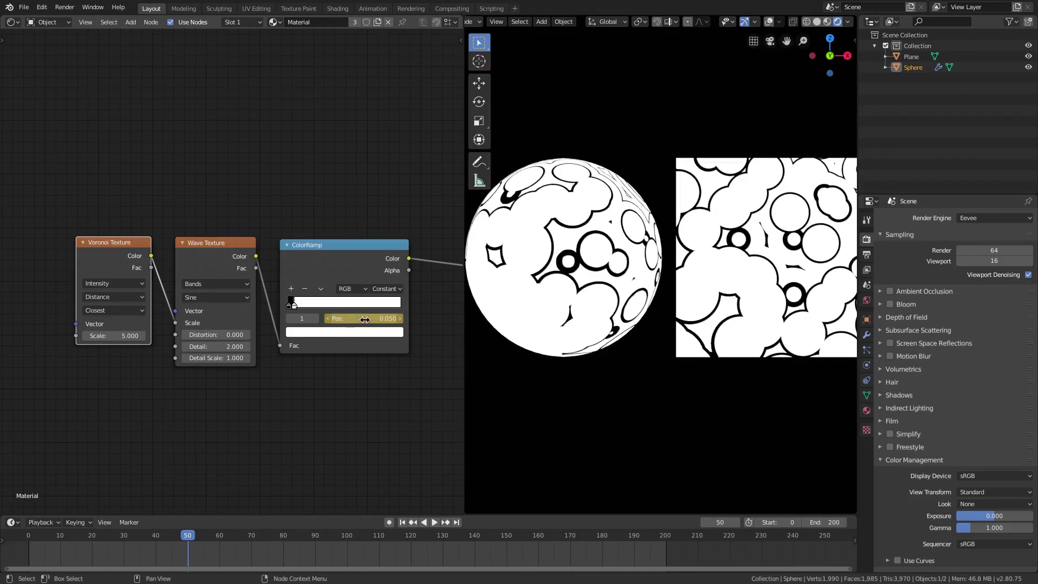
{"action": "left_click", "coordinate": [251, 535]}
{"action": "left_click", "coordinate": [373, 319]}
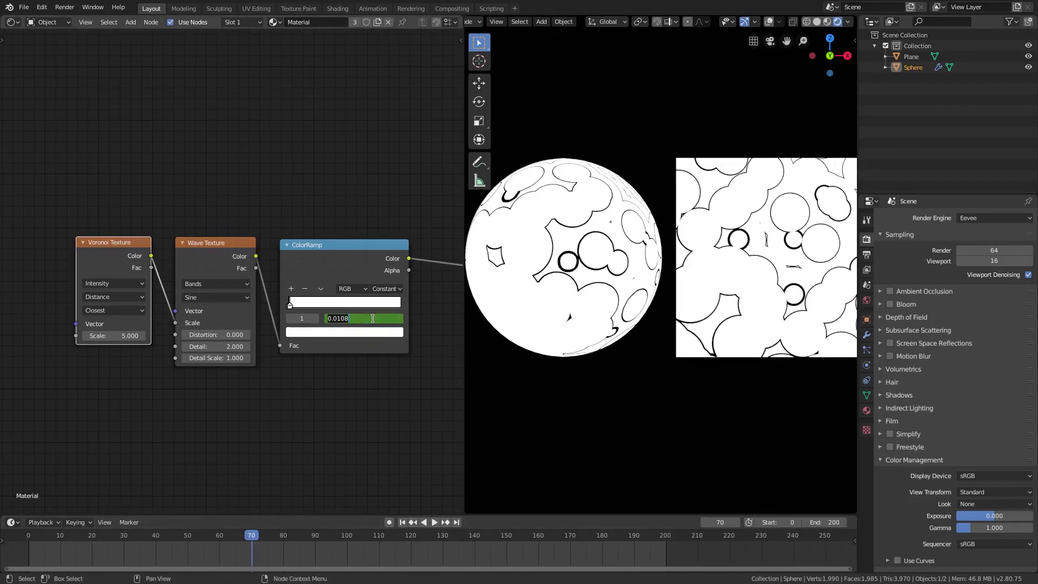
{"action": "key", "text": "Return"}
{"action": "key", "text": "i"}
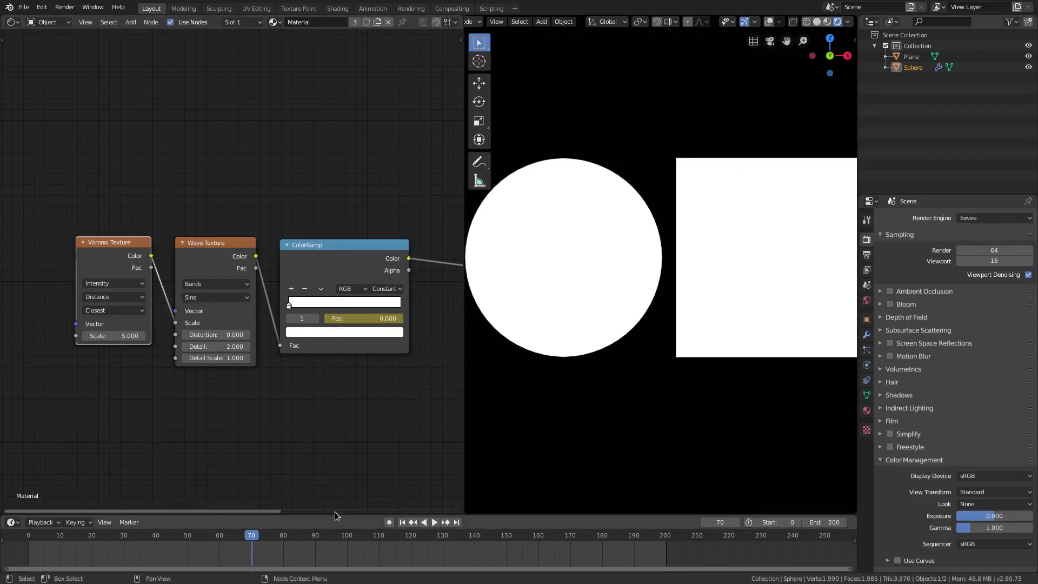
{"action": "key", "text": "space"}
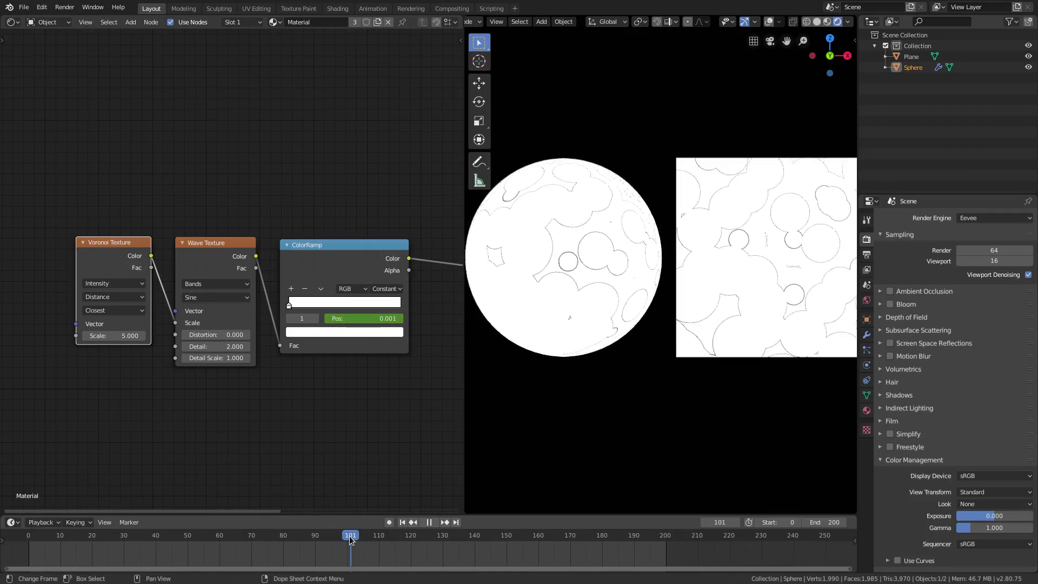
Key the stop position at 0 on frame 80 and 0.005 on frame 100, then replay from the start
{"action": "left_click_drag", "start_coordinate": [348, 536], "coordinate": [284, 538]}
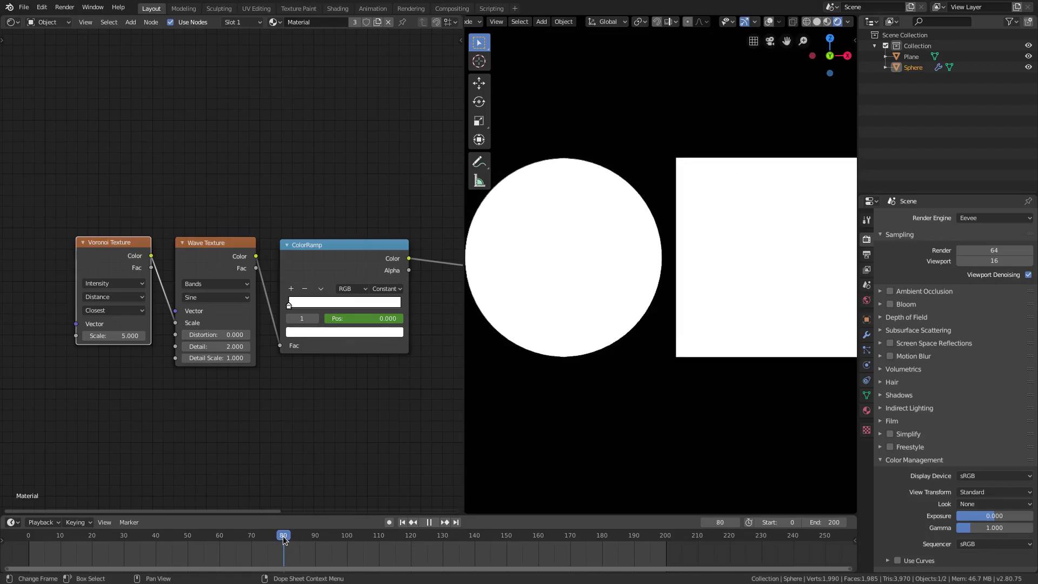
{"action": "left_click", "coordinate": [378, 318]}
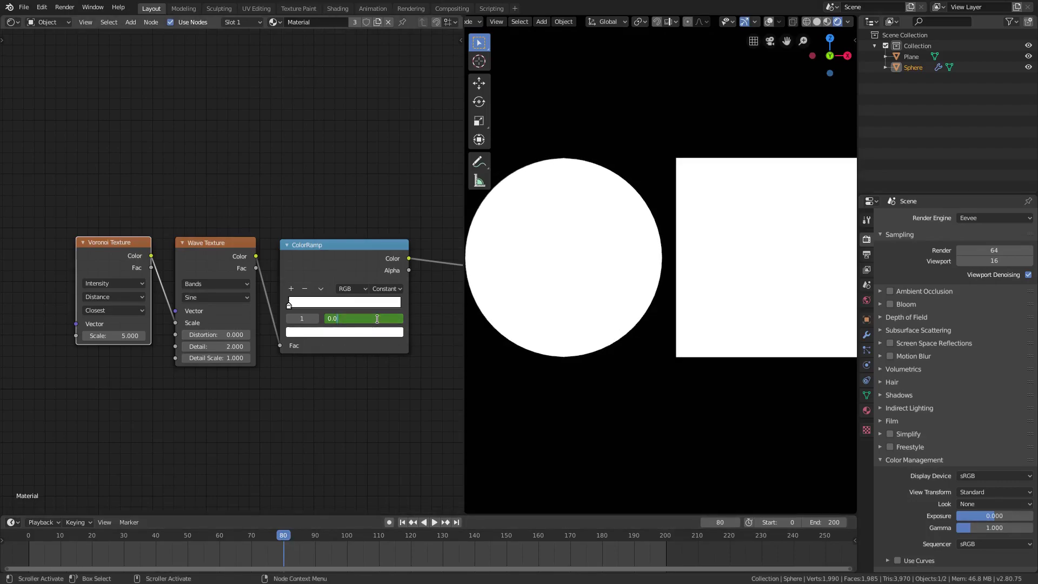
{"action": "key", "text": "Return"}
{"action": "key", "text": "i"}
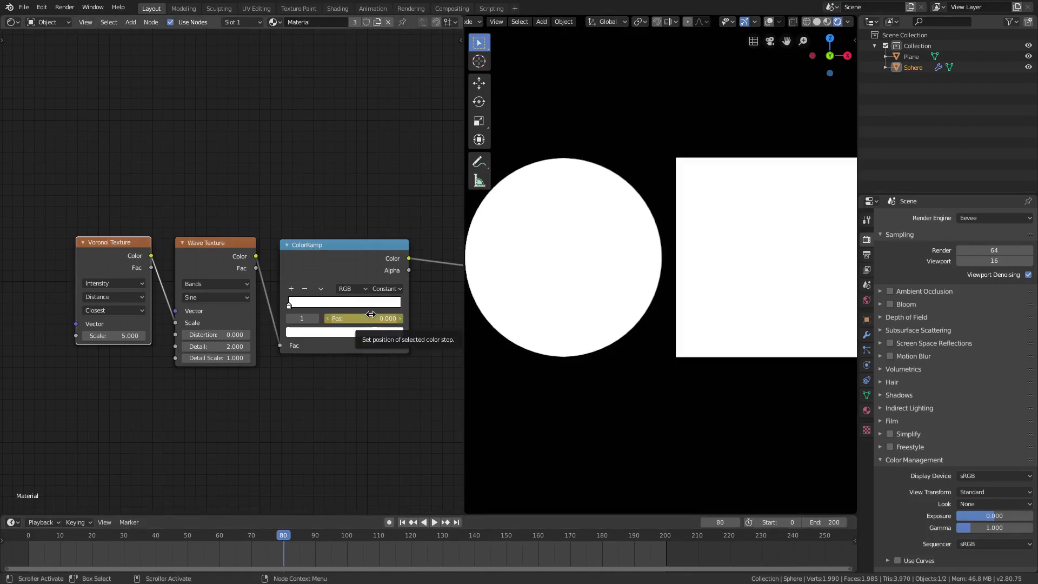
{"action": "left_click", "coordinate": [346, 537]}
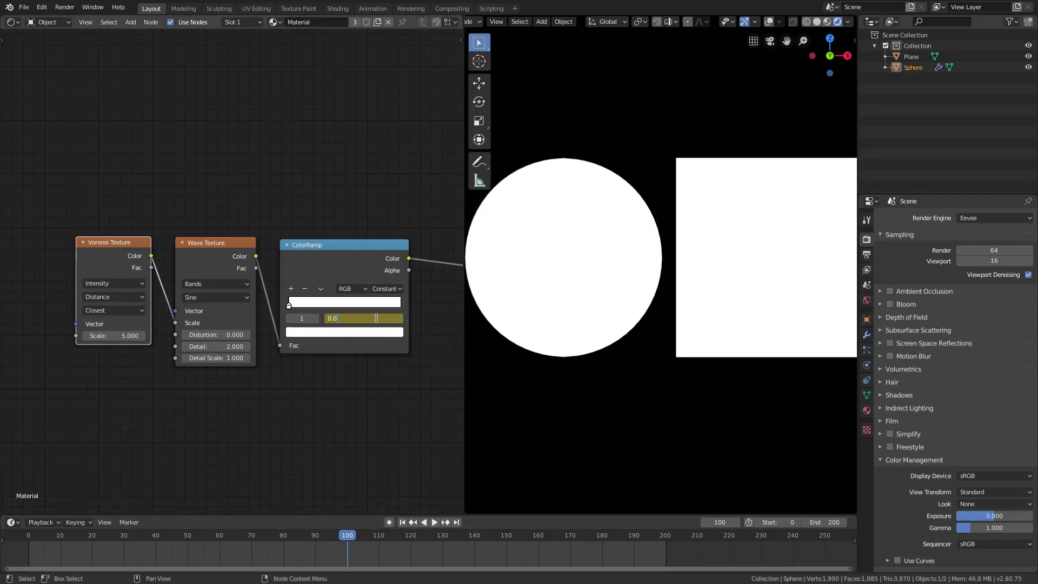
{"action": "type", "text": "5"}
{"action": "key", "text": "Return"}
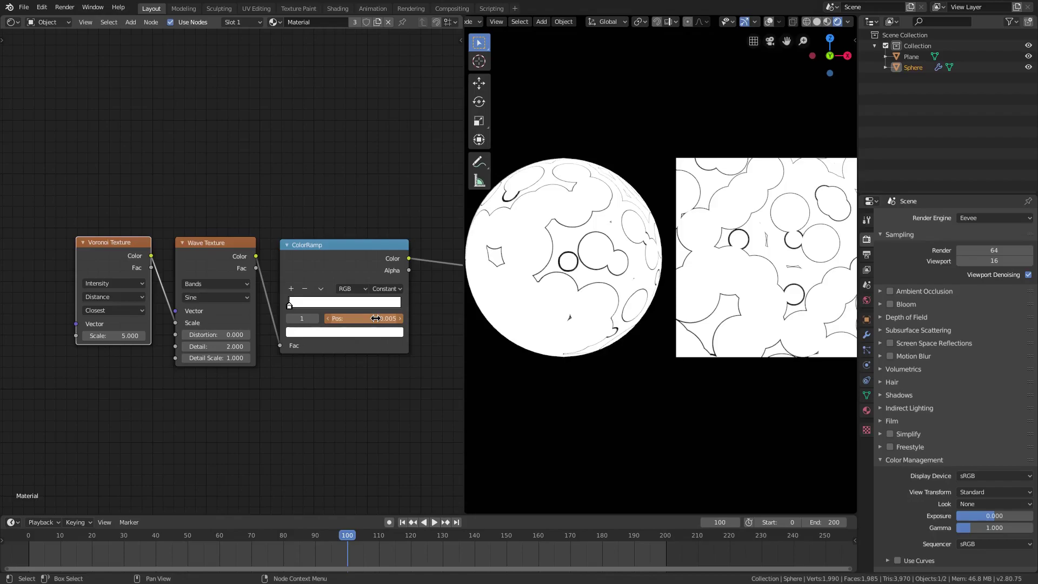
{"action": "key", "text": "i"}
{"action": "left_click", "coordinate": [402, 522]}
{"action": "left_click", "coordinate": [434, 522]}
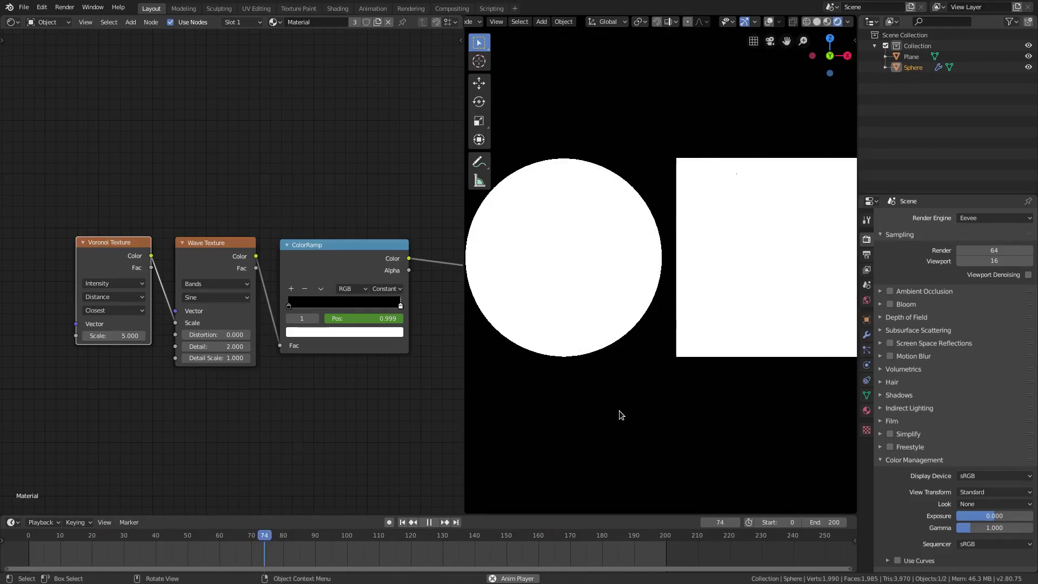
Change the ramp's white stop to bright cyan (H 0.537, S 1.000, V 1.000) and return to frame 0
{"action": "scroll", "coordinate": [619, 411], "scroll_direction": "down", "scroll_amount": 1}
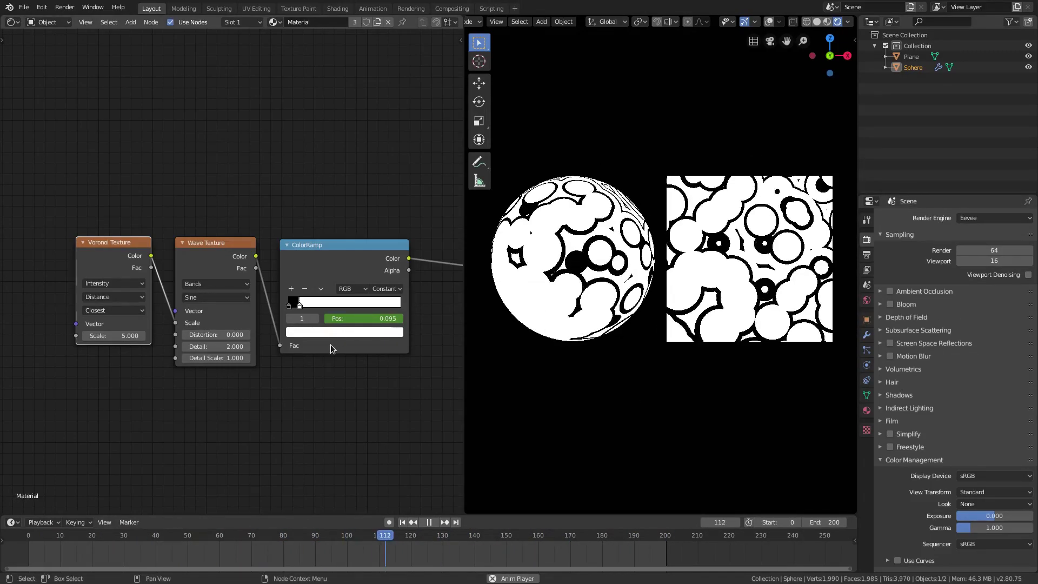
{"action": "left_click", "coordinate": [429, 521]}
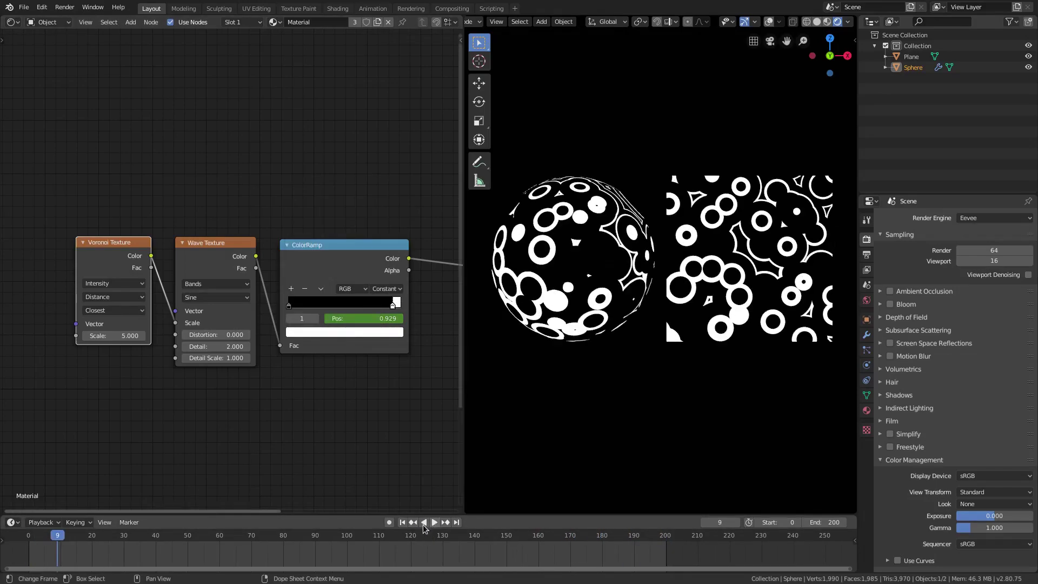
{"action": "left_click", "coordinate": [368, 332]}
{"action": "left_click_drag", "start_coordinate": [331, 210], "coordinate": [337, 176]}
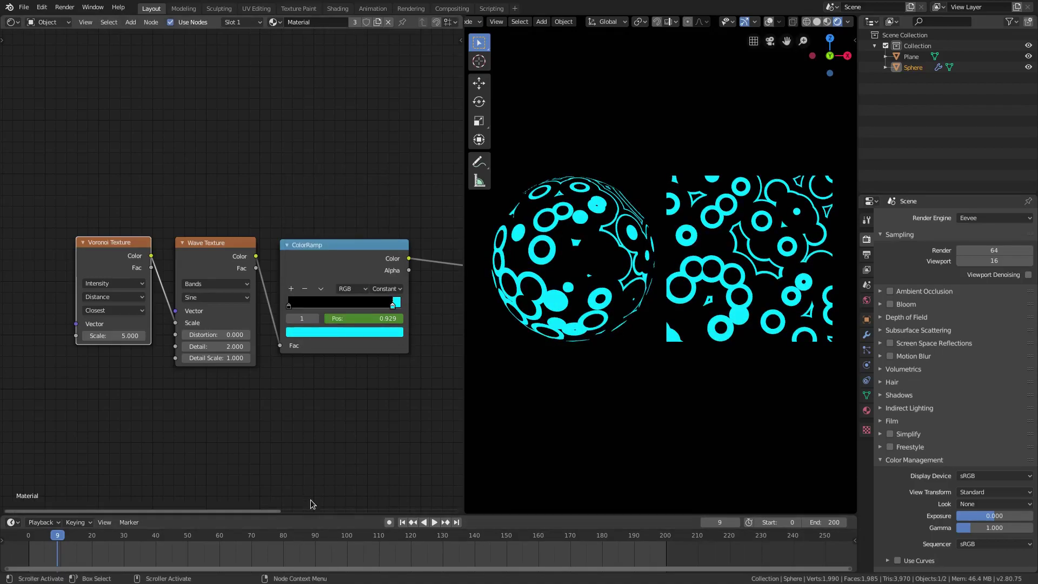
{"action": "left_click_drag", "start_coordinate": [60, 536], "coordinate": [29, 536]}
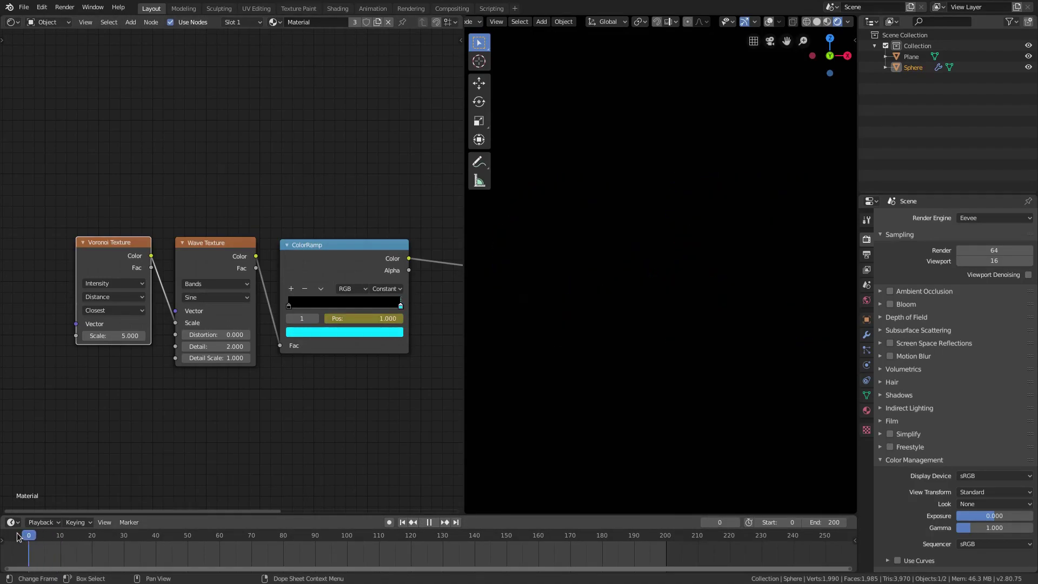
Try shifting the ramp colour to blue at frame 100, then undo it and check the first and last frames
{"action": "left_click", "coordinate": [348, 542]}
{"action": "left_click", "coordinate": [354, 331]}
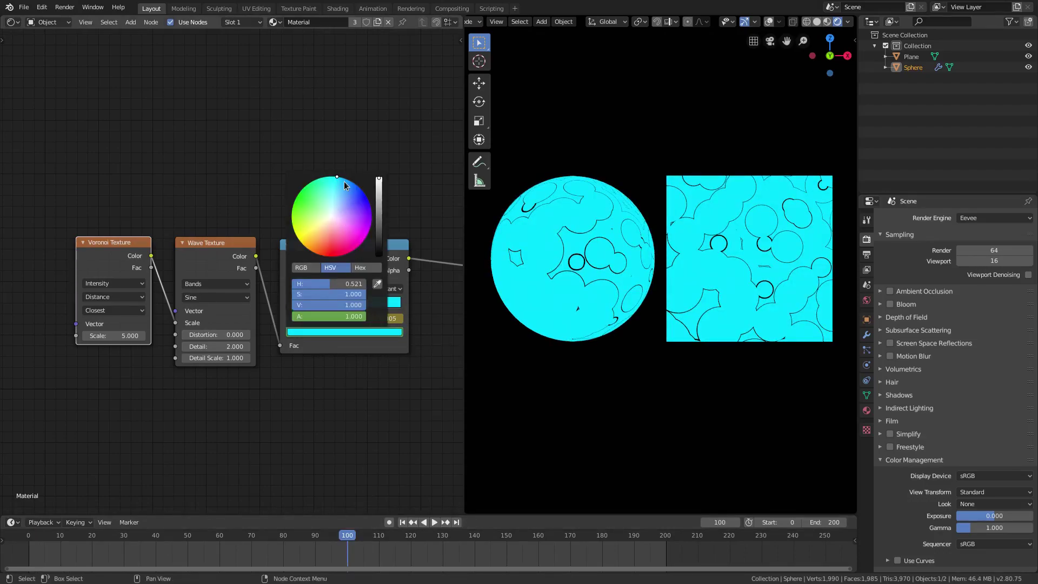
{"action": "mouse_move", "coordinate": [339, 177]}
{"action": "left_mouse_down"}
{"action": "mouse_move", "coordinate": [359, 187]}
{"action": "mouse_move", "coordinate": [371, 225]}
{"action": "mouse_move", "coordinate": [354, 201]}
{"action": "left_mouse_up"}
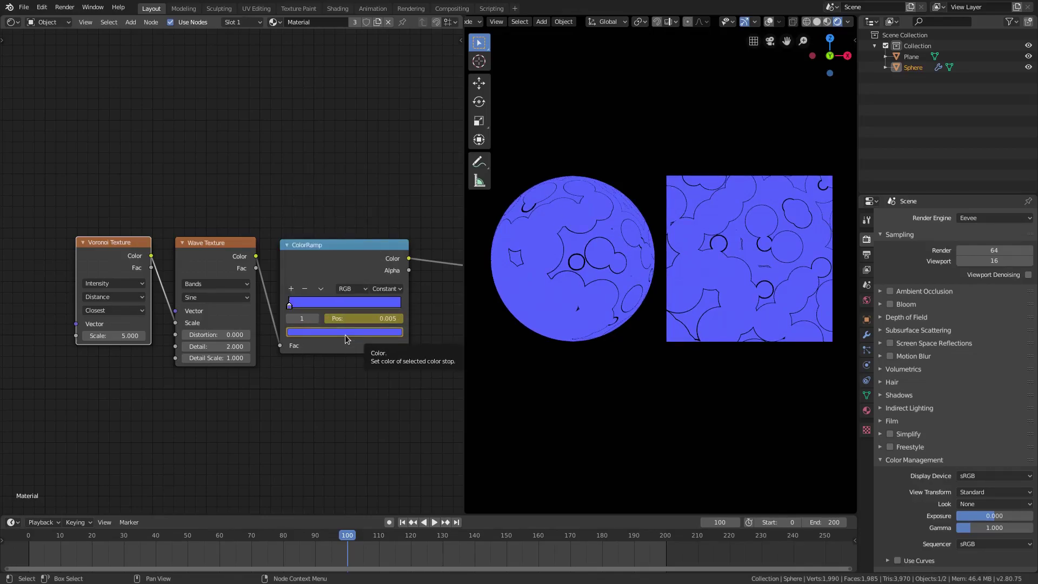
{"action": "left_click", "coordinate": [457, 523]}
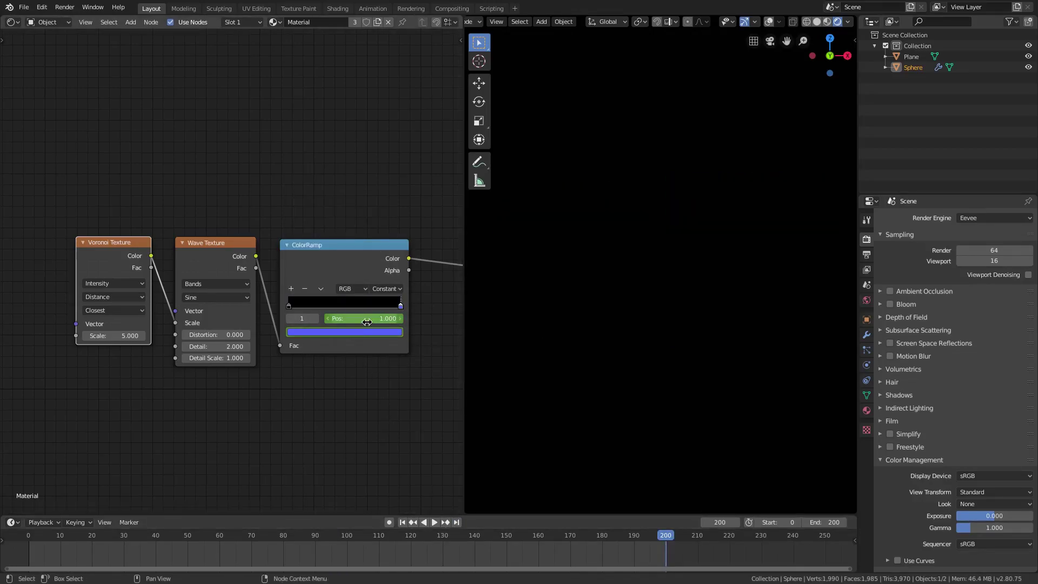
{"action": "key", "text": "Down"}
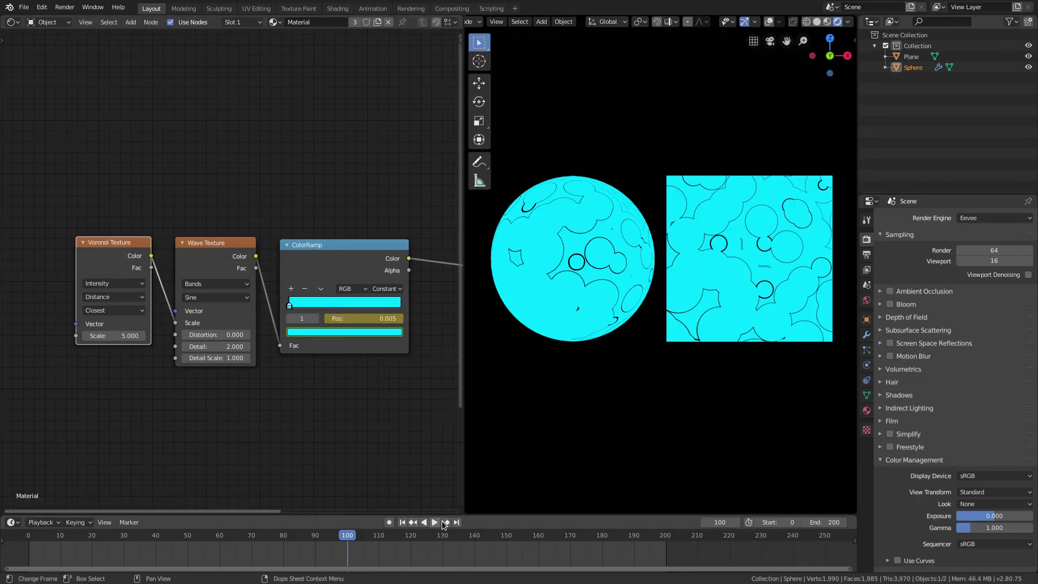
{"action": "left_click", "coordinate": [402, 522]}
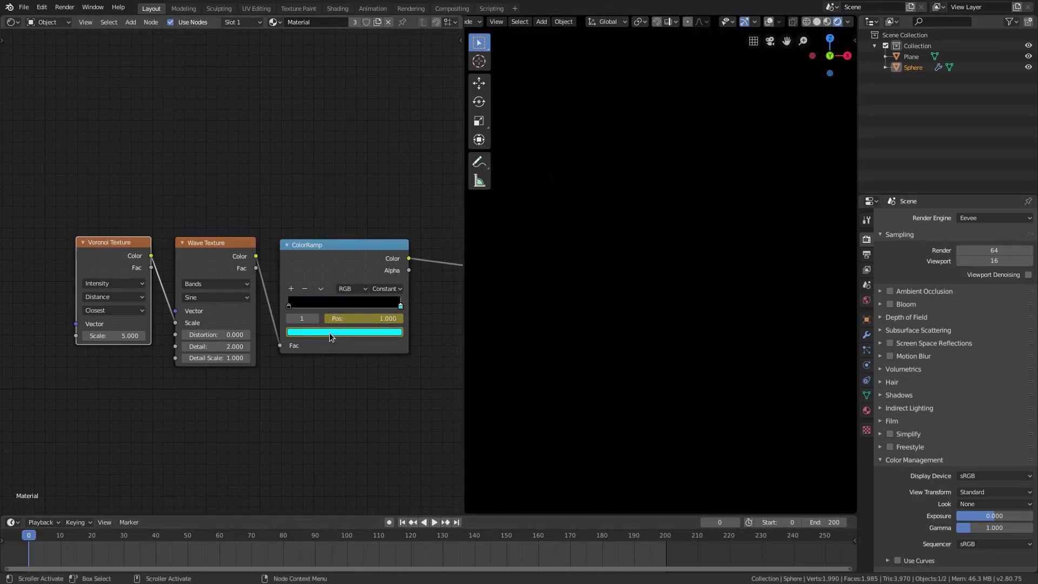
{"action": "left_click", "coordinate": [456, 522]}
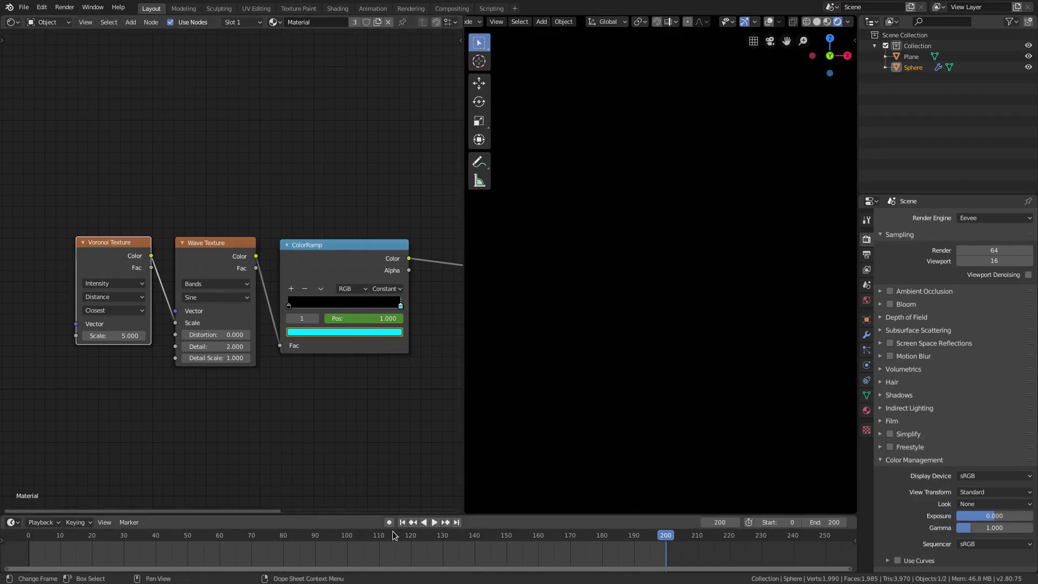
At frame 100, change the ramp colour from cyan to blue and preview the colour shift
{"action": "left_click", "coordinate": [348, 535]}
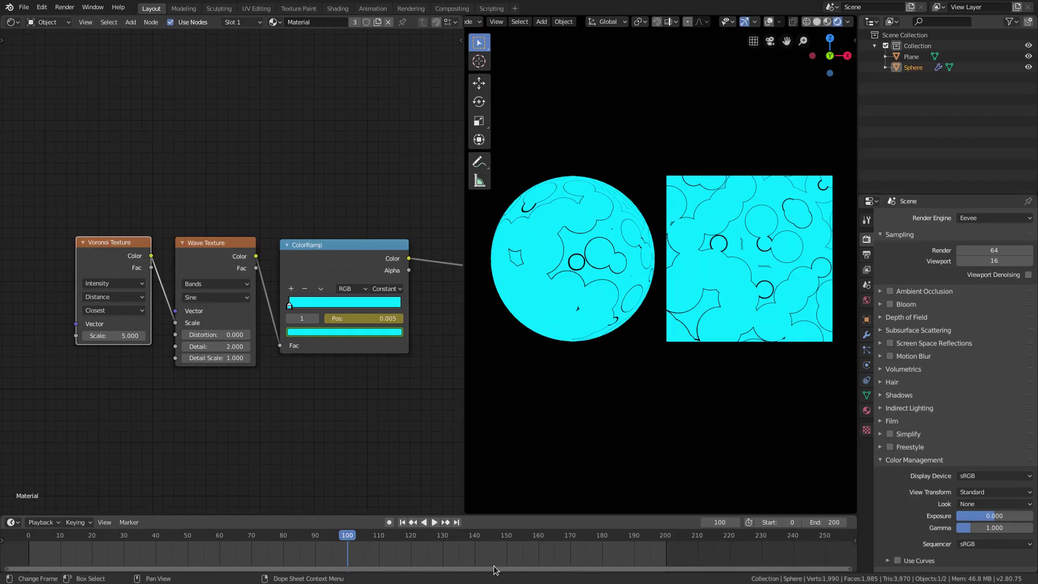
{"action": "left_click", "coordinate": [372, 332]}
{"action": "left_click_drag", "start_coordinate": [361, 216], "coordinate": [352, 200]}
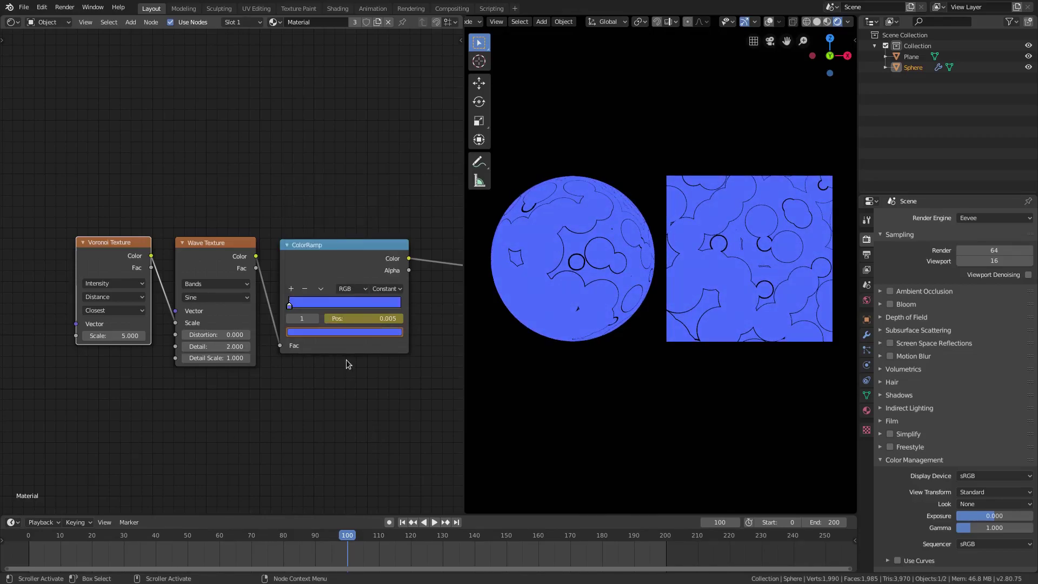
{"action": "left_click", "coordinate": [402, 523]}
{"action": "left_click", "coordinate": [434, 523]}
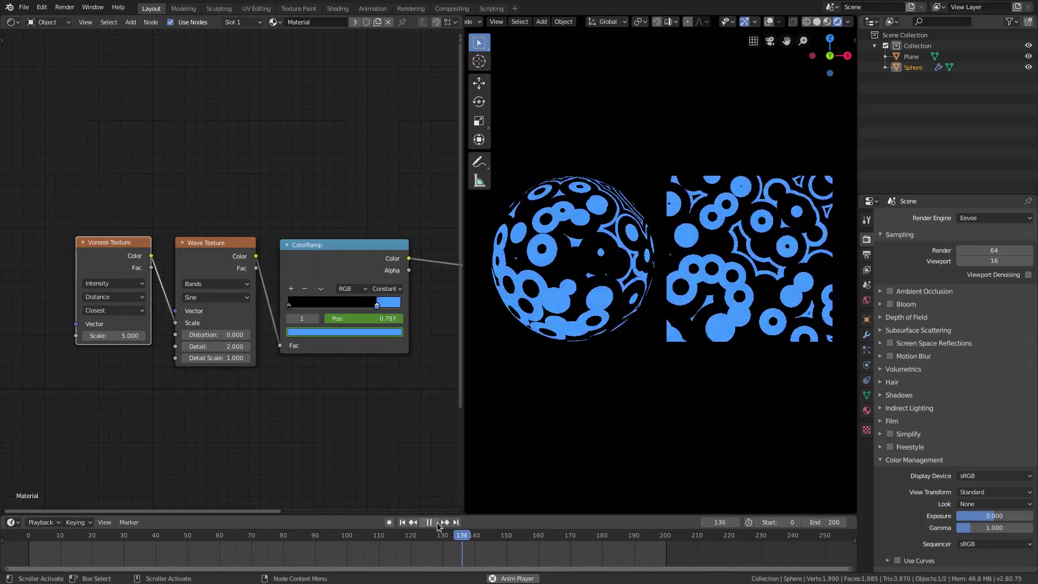
{"action": "left_click", "coordinate": [429, 523]}
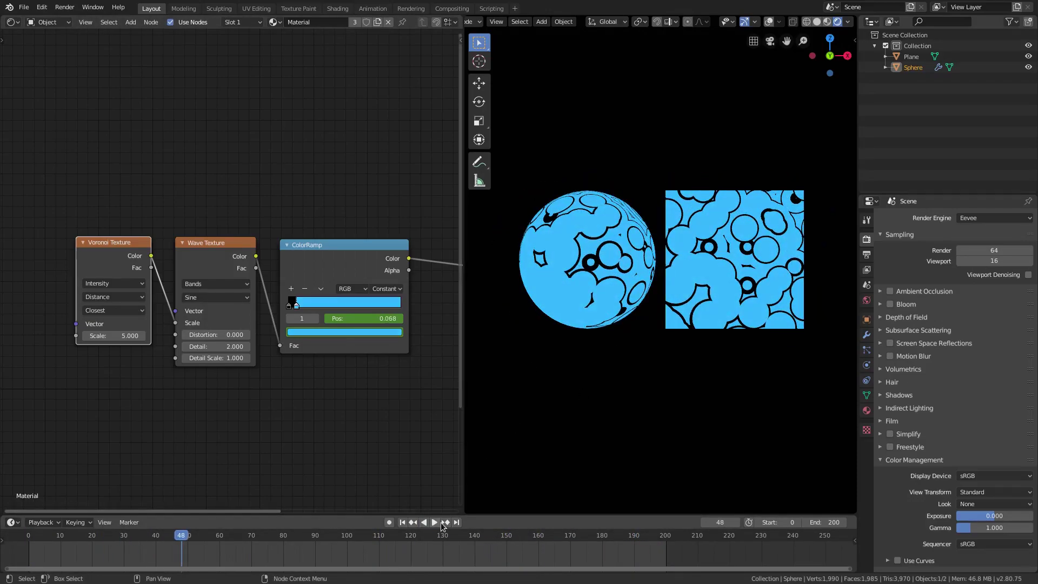
At frame 100, drain the ramp colour's saturation to white and replay from the start
{"action": "left_click", "coordinate": [349, 540]}
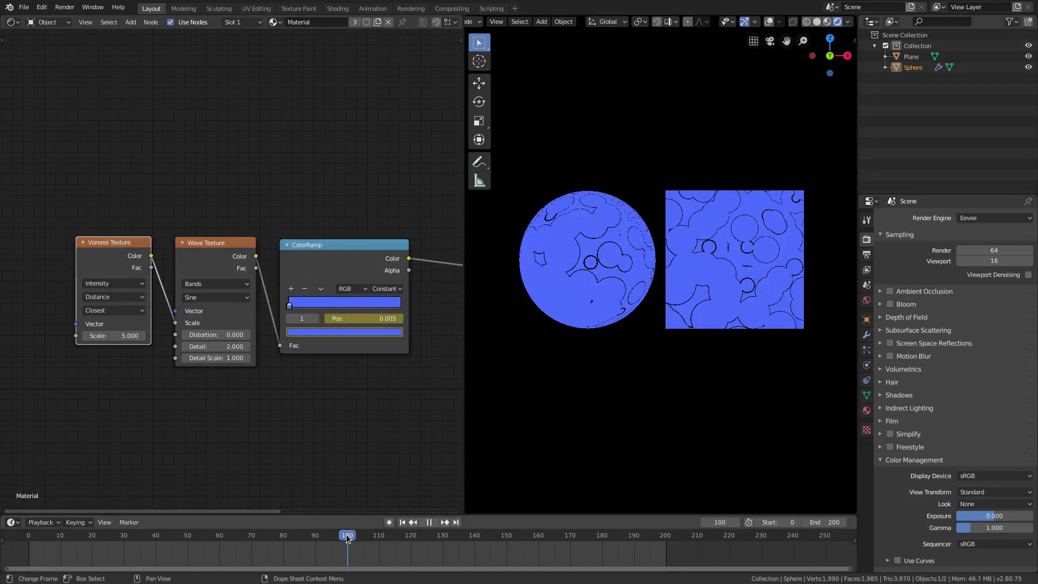
{"action": "left_click", "coordinate": [355, 332]}
{"action": "left_click_drag", "start_coordinate": [339, 296], "coordinate": [289, 296]}
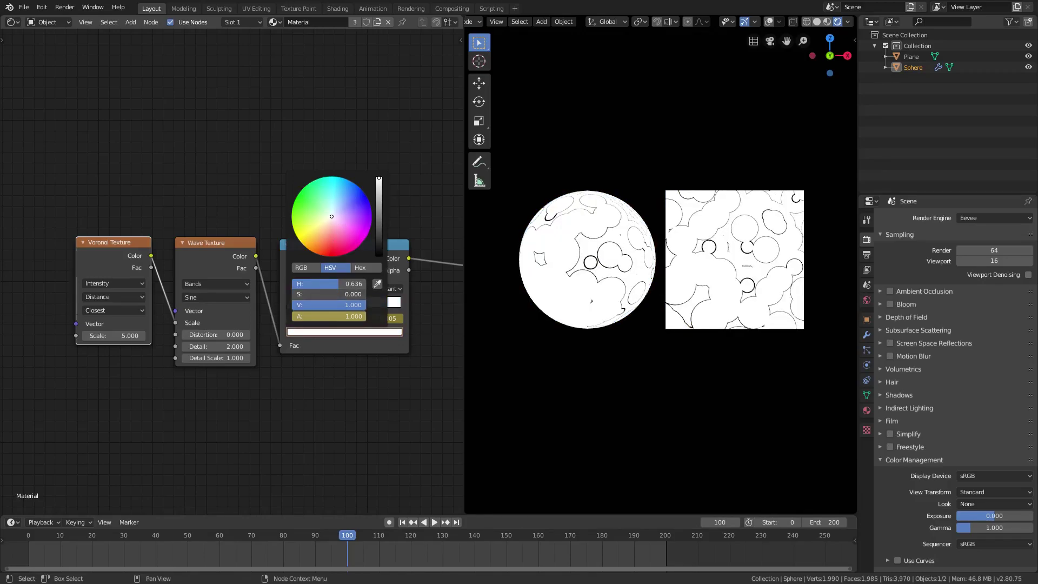
{"action": "left_click", "coordinate": [402, 522]}
{"action": "left_click", "coordinate": [436, 521]}
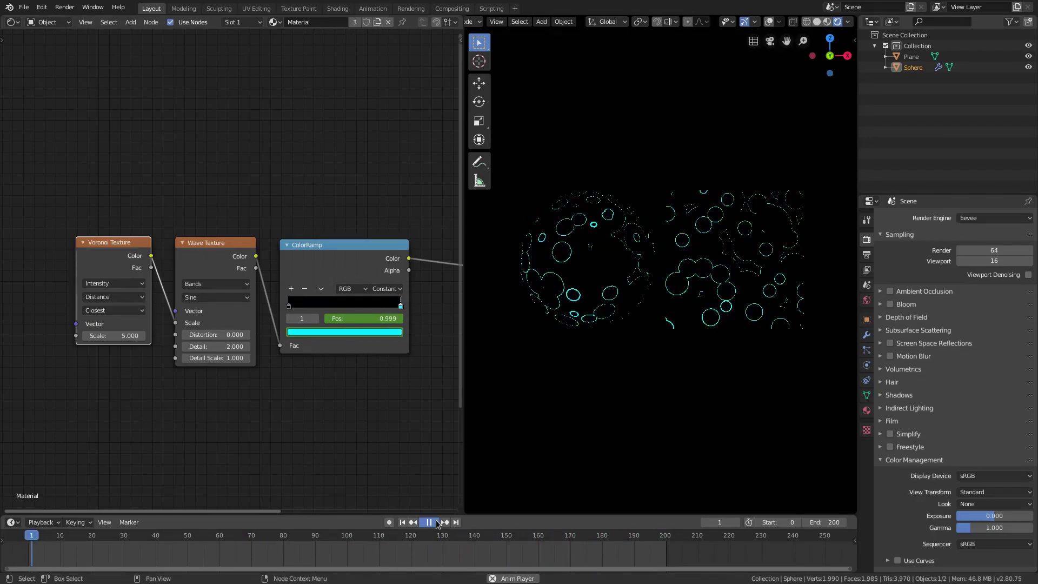
Split the node editor and turn the lower area into a Dope Sheet showing all keyframes
{"action": "key", "text": "space"}
{"action": "left_click_drag", "start_coordinate": [2, 507], "coordinate": [5, 282]}
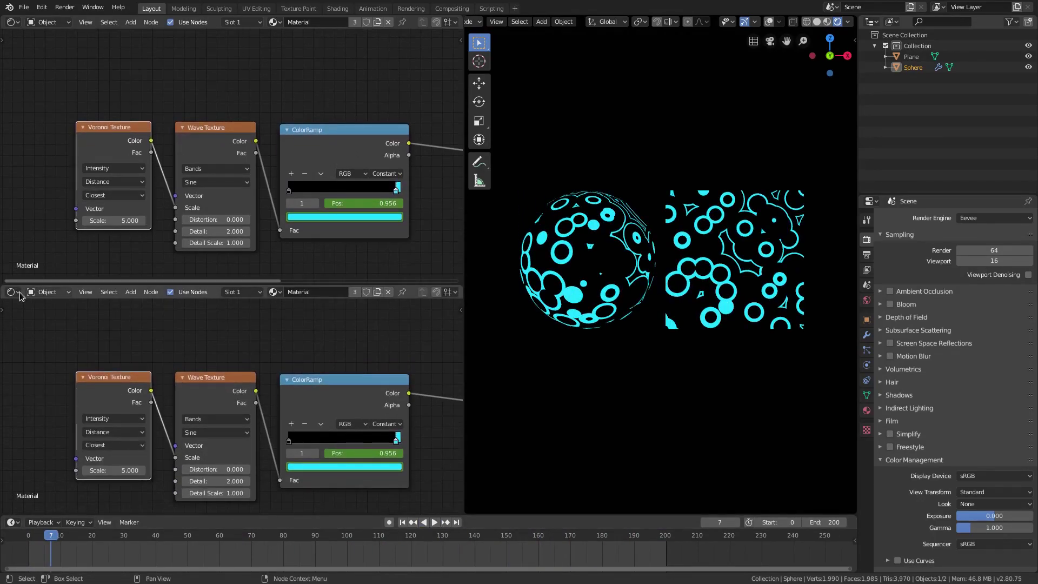
{"action": "left_click", "coordinate": [14, 292]}
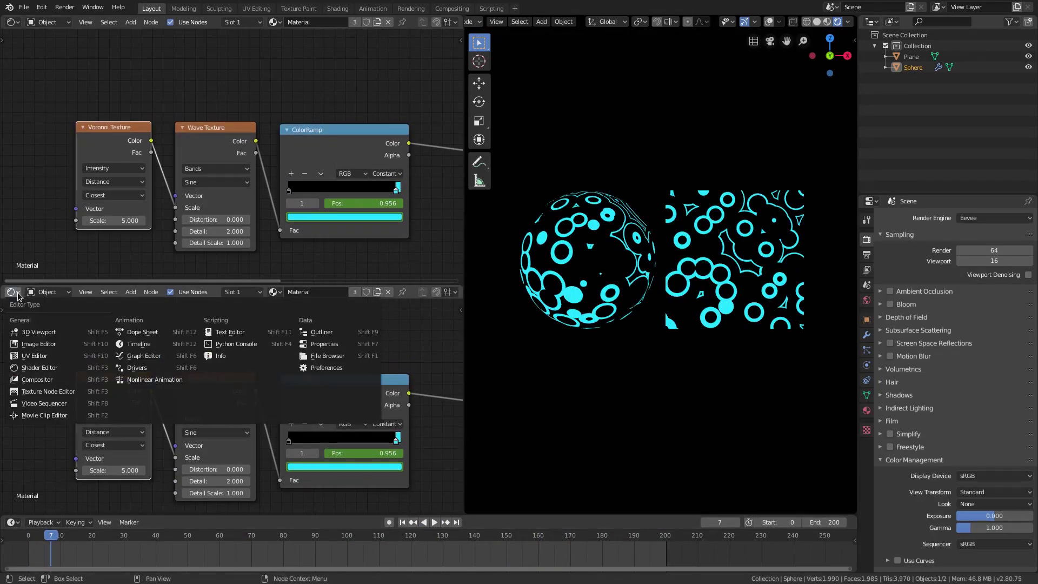
{"action": "left_click", "coordinate": [157, 332]}
{"action": "scroll", "coordinate": [196, 381], "scroll_direction": "down", "scroll_amount": 2}
{"action": "middle_click_drag", "start_coordinate": [216, 379], "coordinate": [180, 379]}
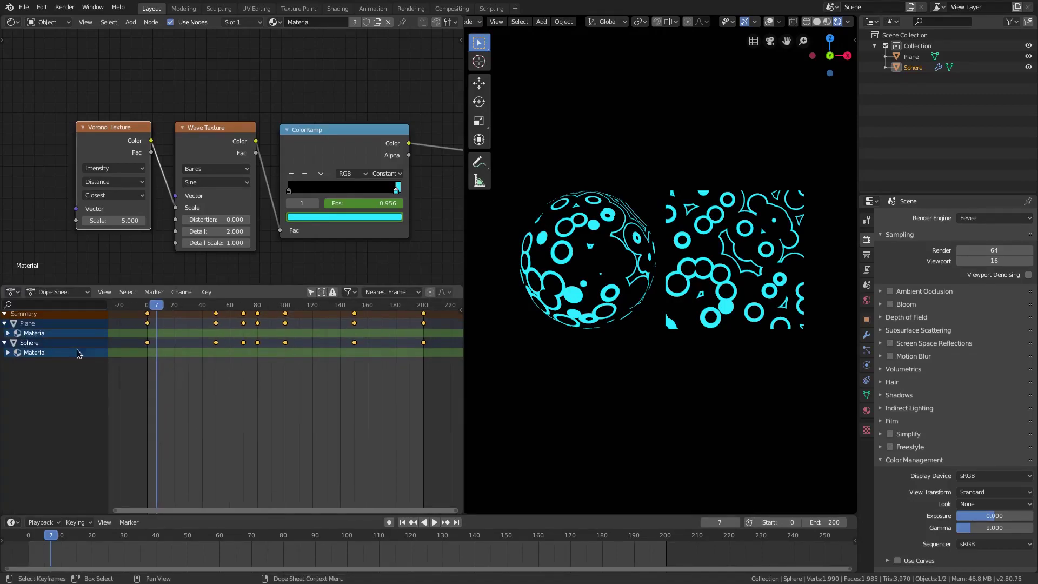
{"action": "left_click", "coordinate": [5, 323]}
{"action": "left_click", "coordinate": [4, 333]}
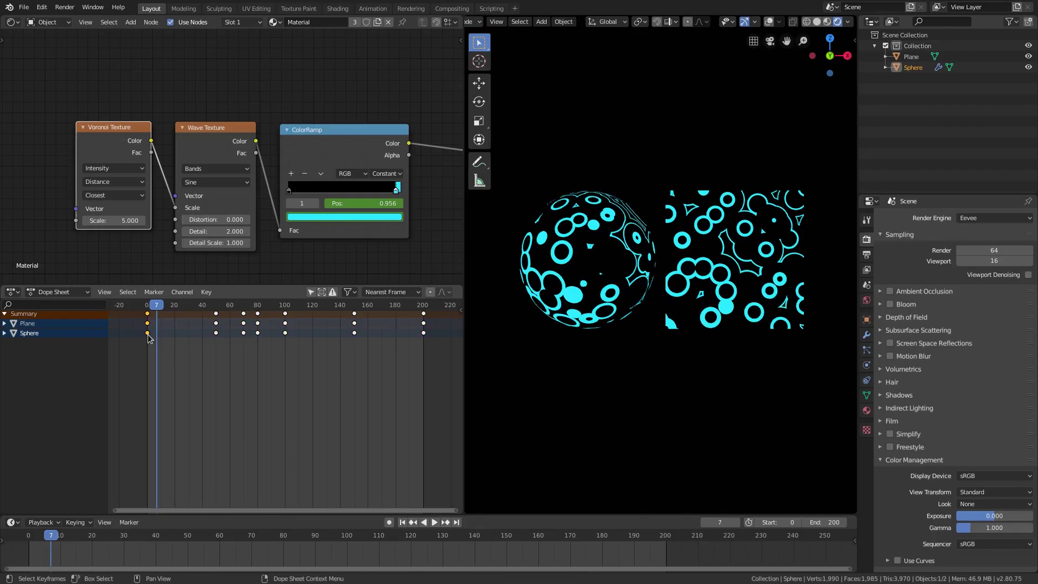
Try scaling all Plane and Sphere keyframes toward frame 0, then undo the change
{"action": "right_click", "coordinate": [149, 336]}
{"action": "left_click_drag", "start_coordinate": [146, 333], "coordinate": [457, 385]}
{"action": "left_click", "coordinate": [5, 334]}
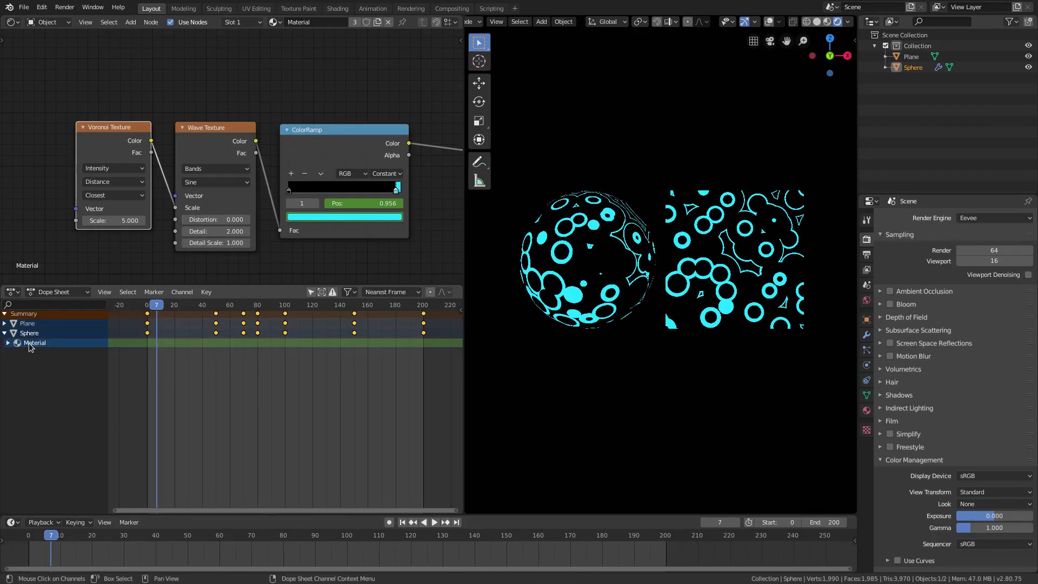
{"action": "left_click", "coordinate": [8, 343]}
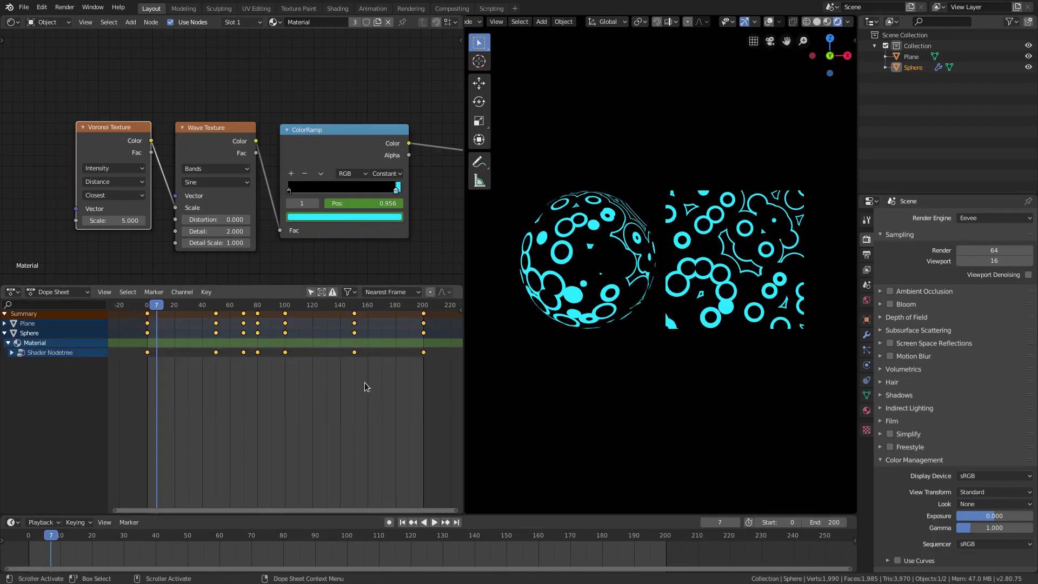
{"action": "right_click", "coordinate": [143, 362]}
{"action": "left_click", "coordinate": [402, 523]}
{"action": "key", "text": "s"}
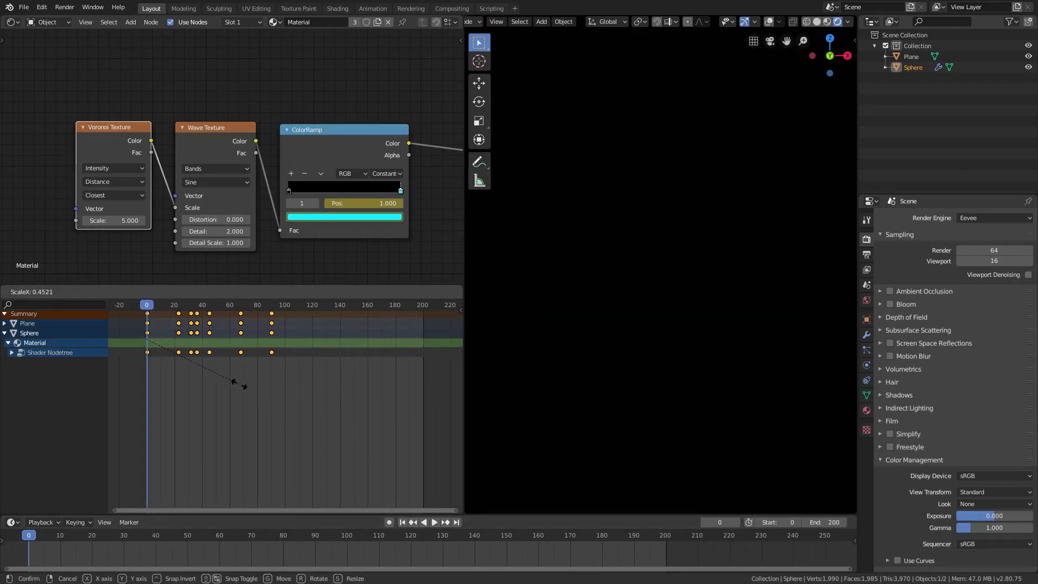
{"action": "left_click", "coordinate": [228, 384]}
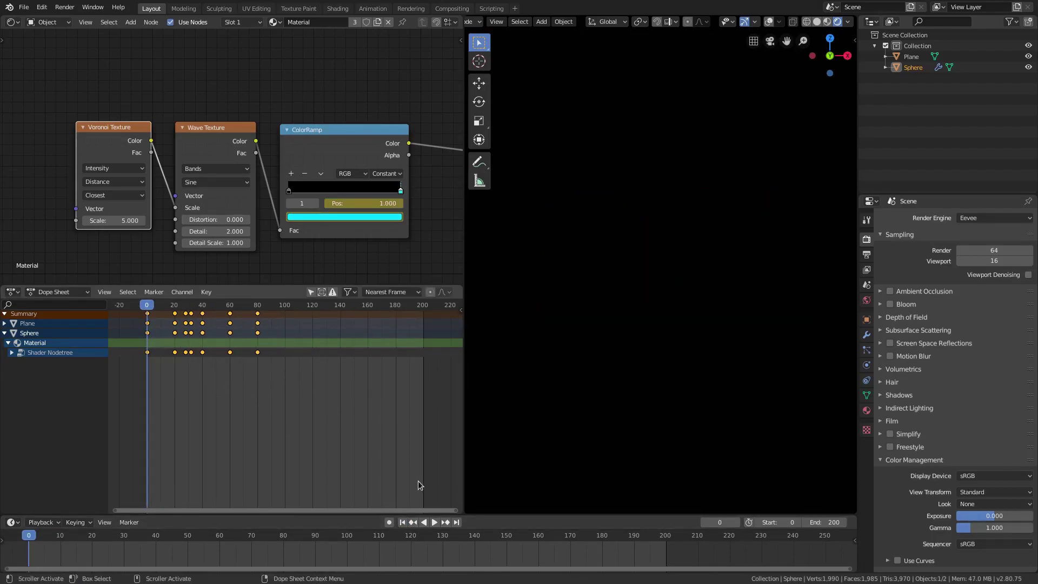
{"action": "left_click", "coordinate": [434, 522]}
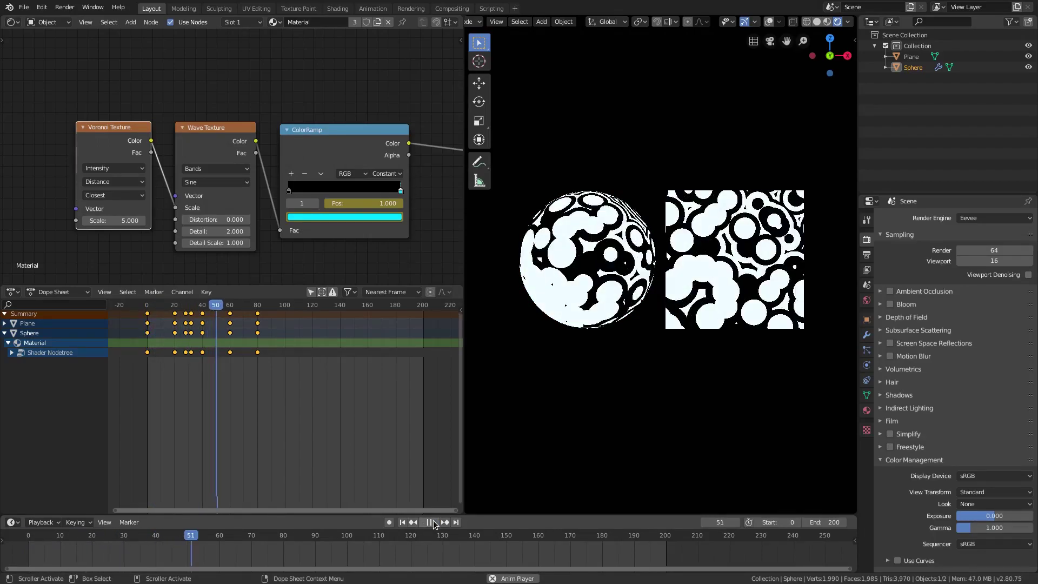
{"action": "key", "text": "ctrl+z"}
{"action": "key", "text": "ctrl+z"}
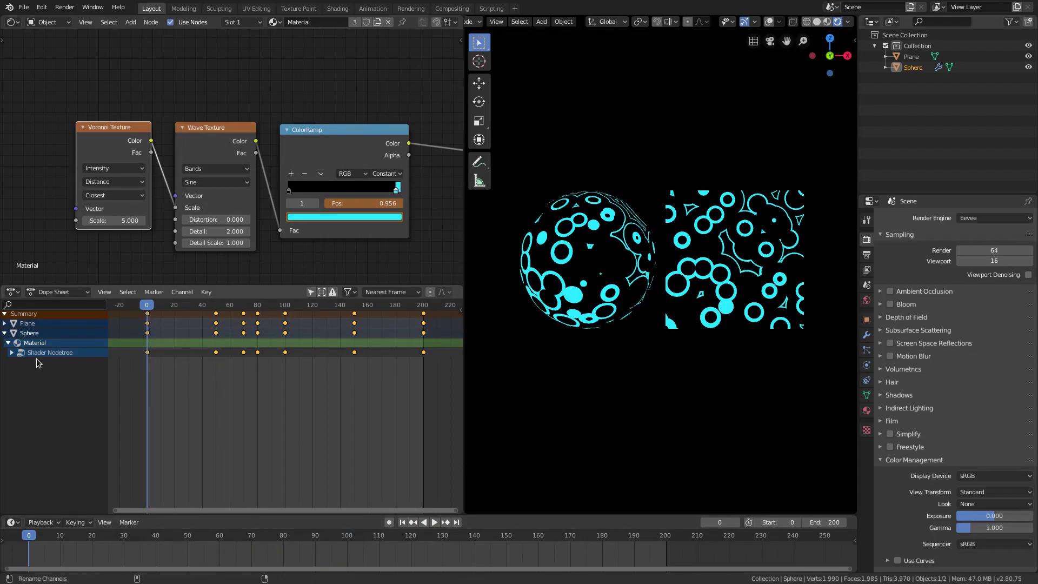
Scale the ColorRamp colour keys to end at frame 100 and duplicate them across frames 100–200
{"action": "left_click", "coordinate": [11, 352]}
{"action": "left_click", "coordinate": [160, 383]}
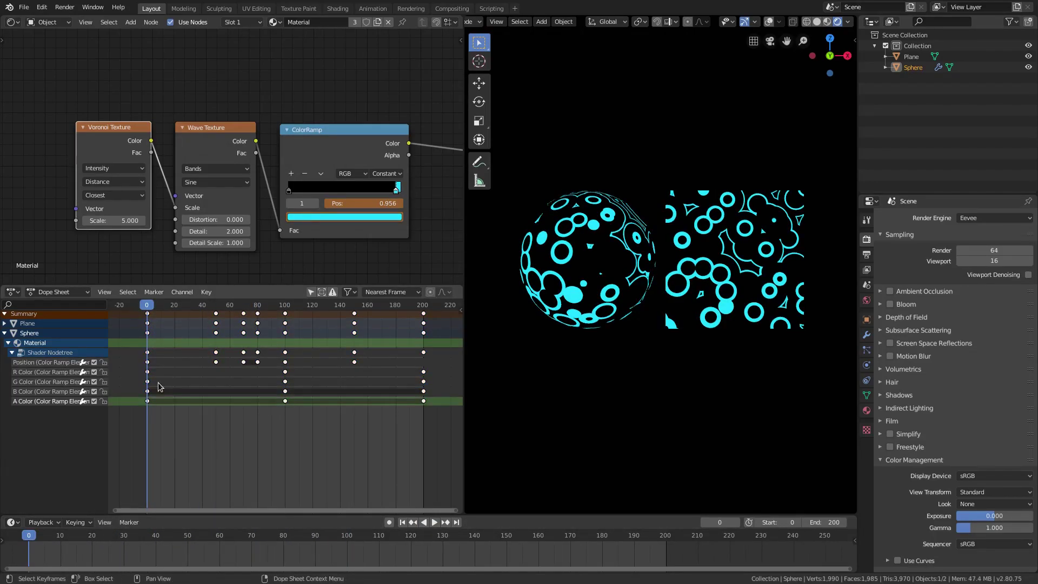
{"action": "left_click", "coordinate": [147, 373]}
{"action": "left_click", "coordinate": [147, 363]}
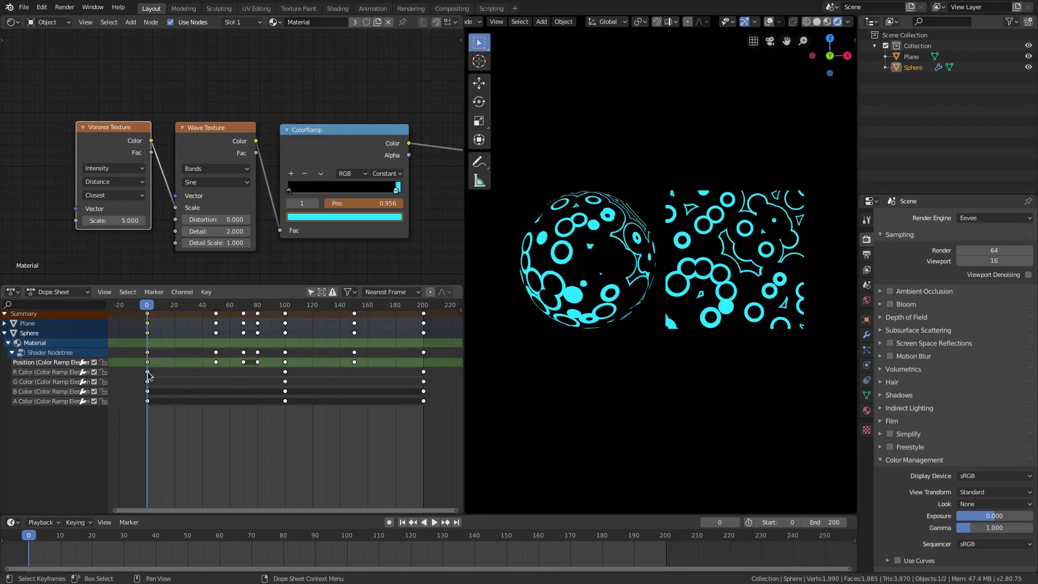
{"action": "left_click", "coordinate": [147, 372]}
{"action": "left_click_drag", "start_coordinate": [272, 421], "coordinate": [462, 425]}
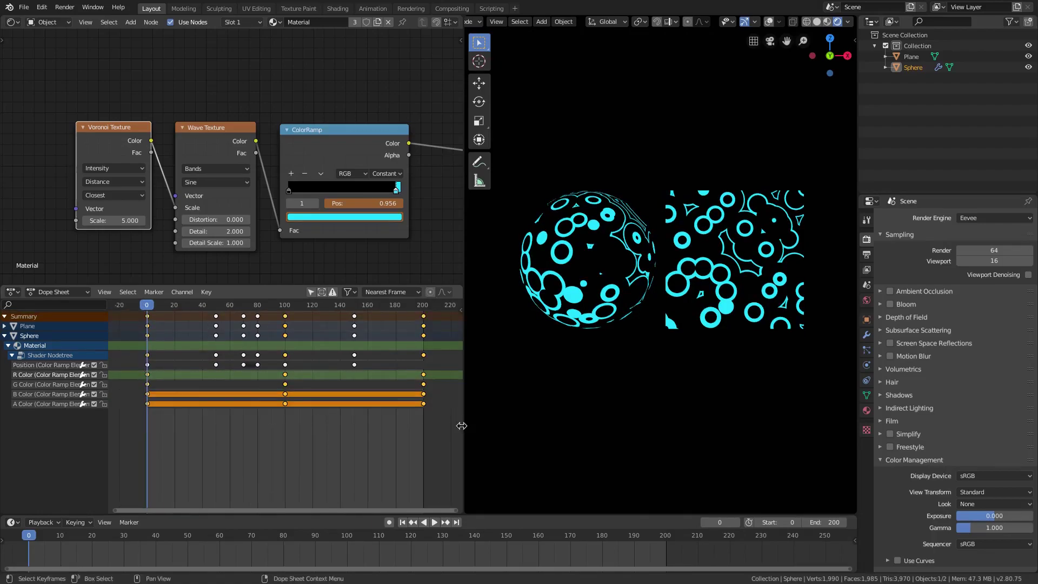
{"action": "key", "text": "s"}
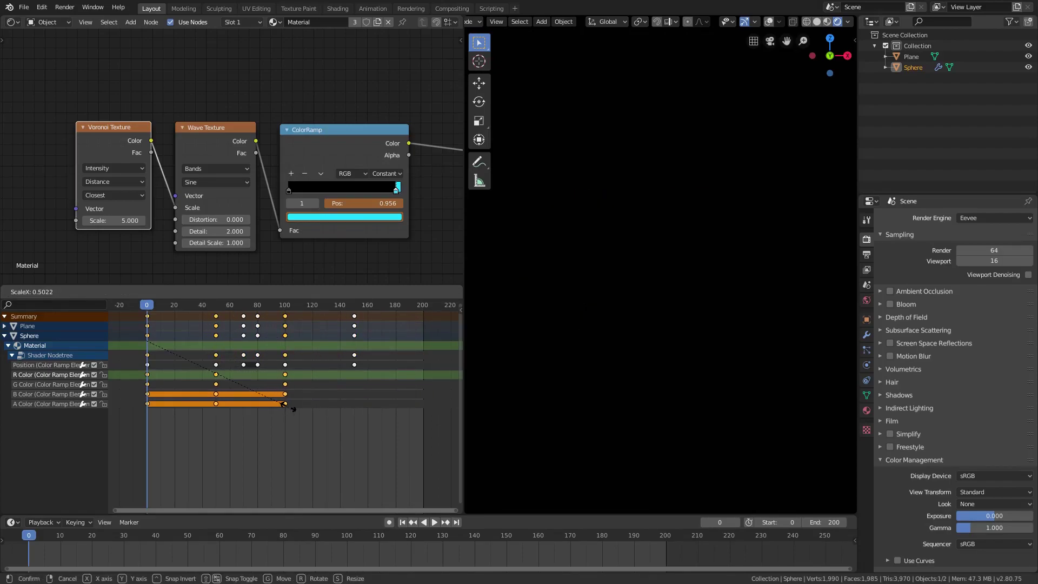
{"action": "left_click", "coordinate": [288, 407]}
{"action": "key", "text": "shift+d"}
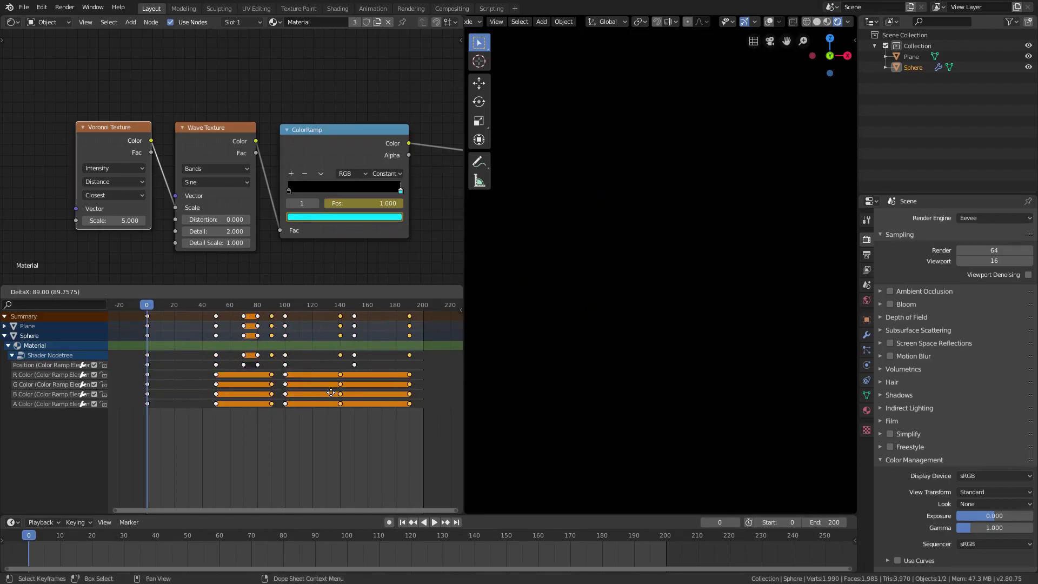
{"action": "left_click", "coordinate": [346, 393]}
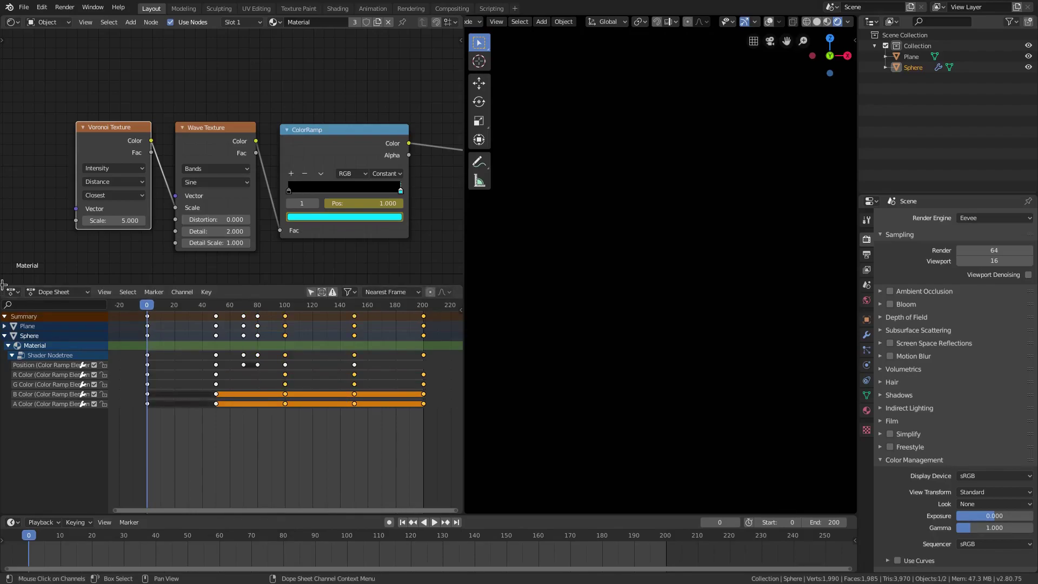
Merge the Dope Sheet back into the node editor and play the retimed animation
{"action": "left_click_drag", "start_coordinate": [3, 282], "coordinate": [135, 360]}
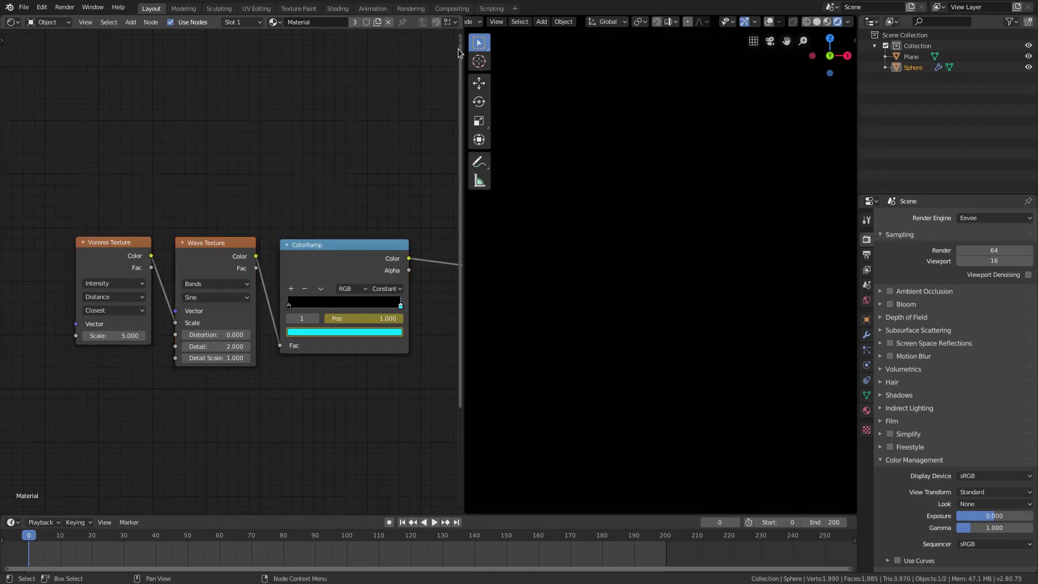
{"action": "left_click", "coordinate": [434, 522]}
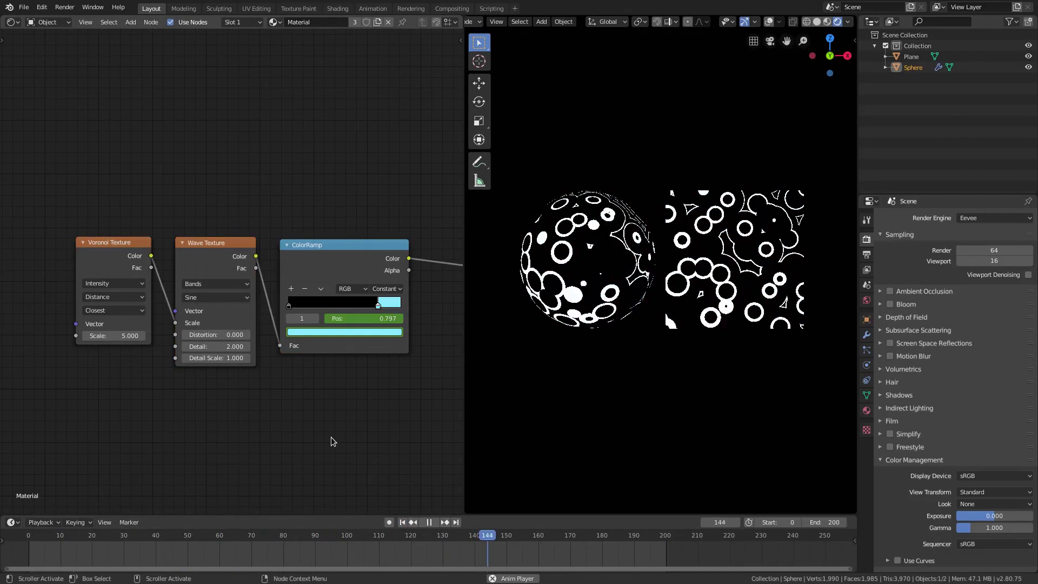
{"action": "scroll", "coordinate": [330, 437], "scroll_direction": "down", "scroll_amount": 1}
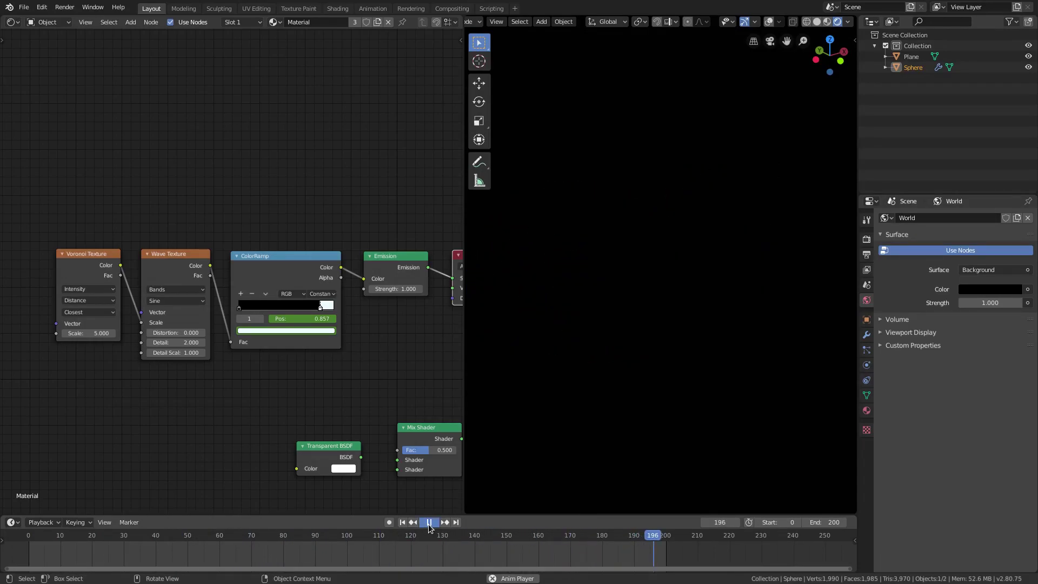
Scrub the animation to around frame 146 and zoom in on the sphere
{"action": "left_click_drag", "start_coordinate": [113, 534], "coordinate": [47, 539]}
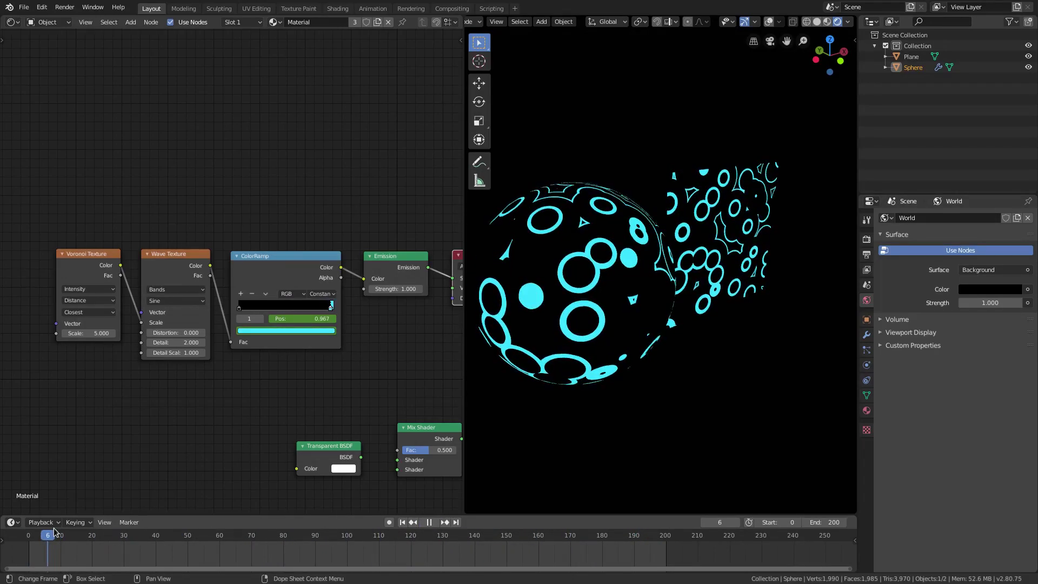
{"action": "scroll", "coordinate": [206, 410], "scroll_direction": "up", "scroll_amount": 4}
{"action": "left_click_drag", "start_coordinate": [615, 534], "coordinate": [495, 546]}
{"action": "middle_click_drag", "start_coordinate": [213, 401], "coordinate": [380, 393]}
{"action": "scroll", "coordinate": [584, 351], "scroll_direction": "up", "scroll_amount": 5}
{"action": "scroll", "coordinate": [647, 336], "scroll_direction": "up", "scroll_amount": 4}
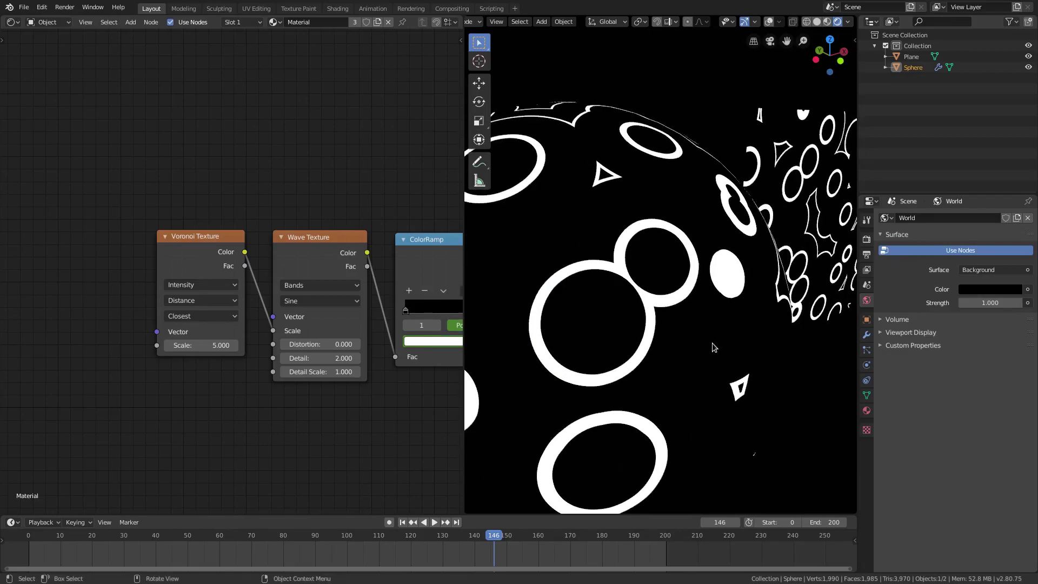
{"action": "scroll", "coordinate": [746, 392], "scroll_direction": "down", "scroll_amount": 3}
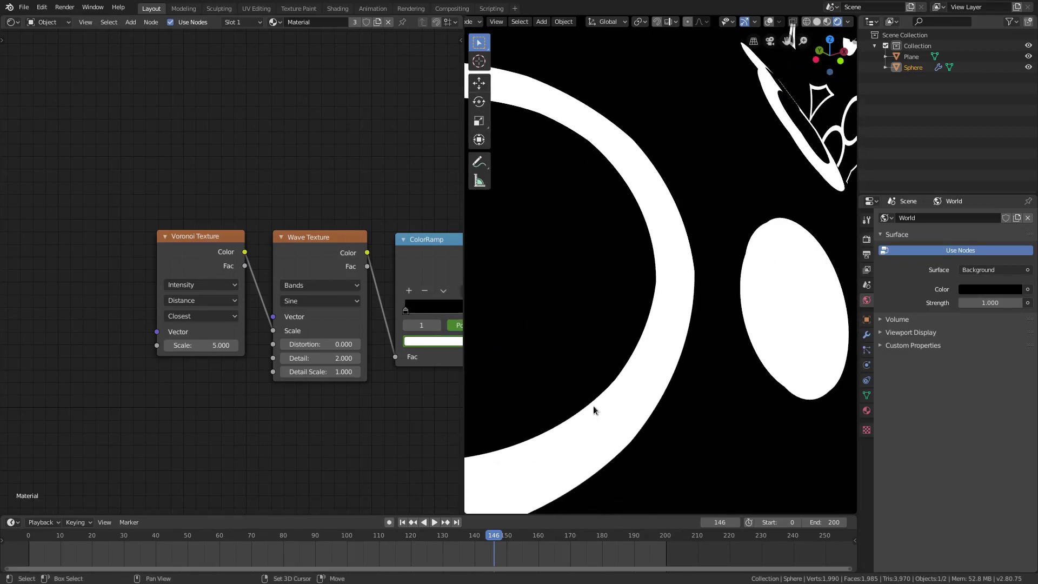
{"action": "scroll", "coordinate": [584, 407], "scroll_direction": "up", "scroll_amount": 3}
Set the Voronoi Scale to 13.700 and play the animation from the start
{"action": "left_click", "coordinate": [234, 345]}
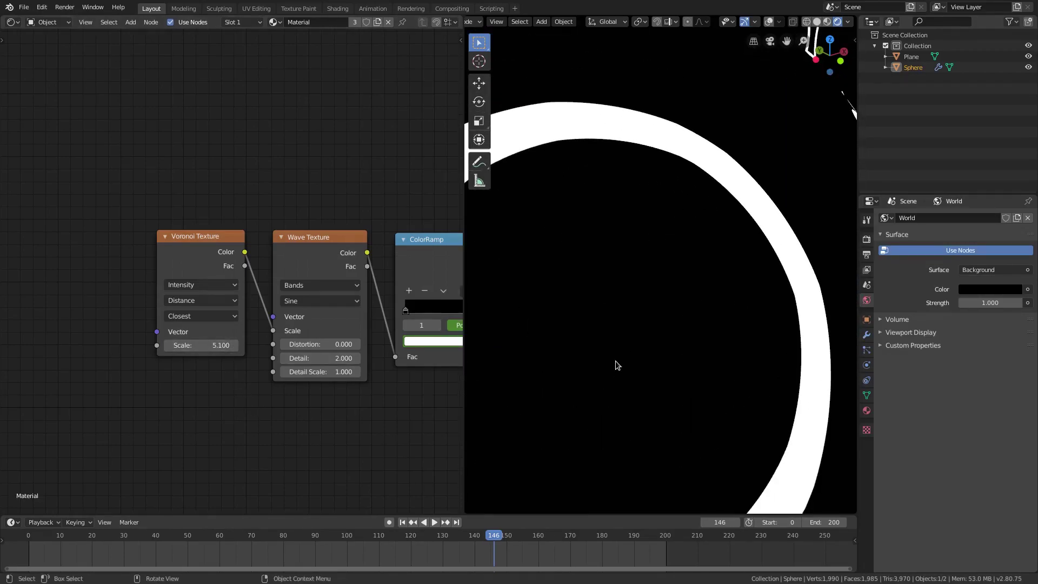
{"action": "scroll", "coordinate": [615, 362], "scroll_direction": "down", "scroll_amount": 3}
{"action": "left_click_drag", "start_coordinate": [196, 347], "coordinate": [220, 347]}
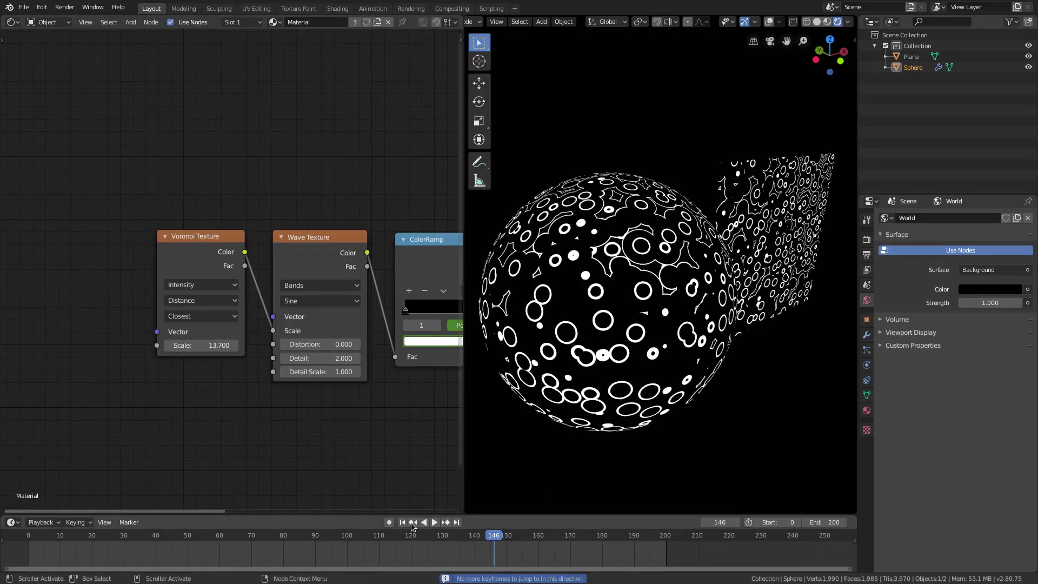
{"action": "left_click", "coordinate": [402, 522]}
{"action": "left_click", "coordinate": [434, 523]}
{"action": "middle_click_drag", "start_coordinate": [725, 422], "coordinate": [702, 410]}
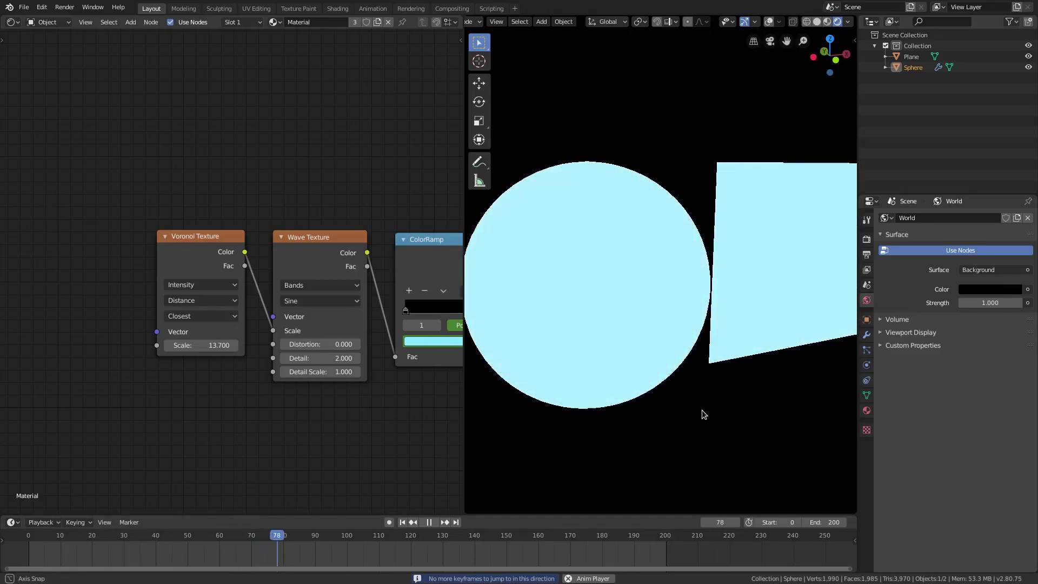
Reset the Voronoi Scale to 5 and raise the Wave Texture Distortion to 40.600
{"action": "left_click", "coordinate": [202, 346]}
{"action": "type", "text": "5"}
{"action": "key", "text": "Return"}
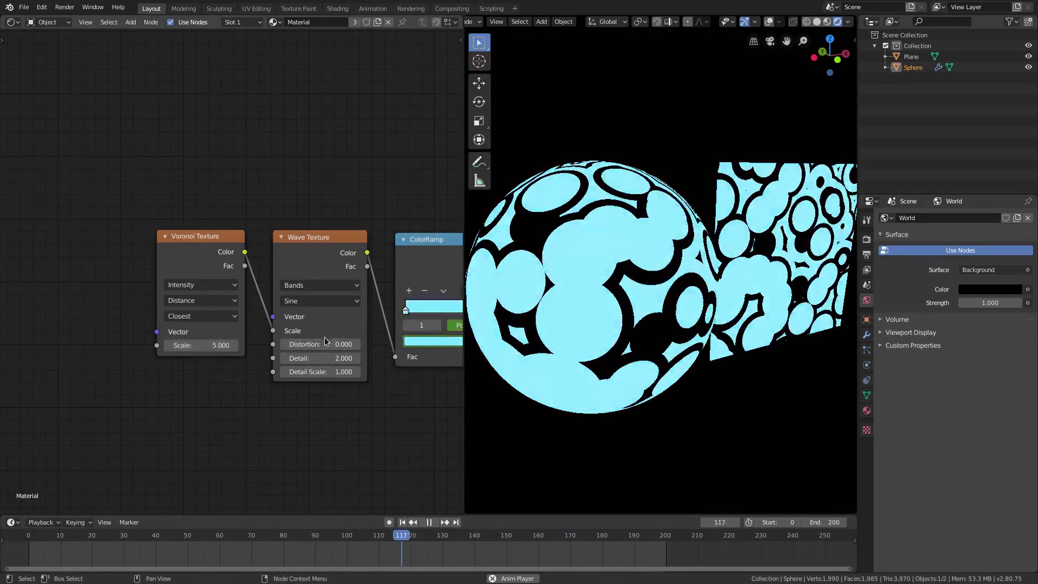
{"action": "left_click_drag", "start_coordinate": [325, 341], "coordinate": [383, 341]}
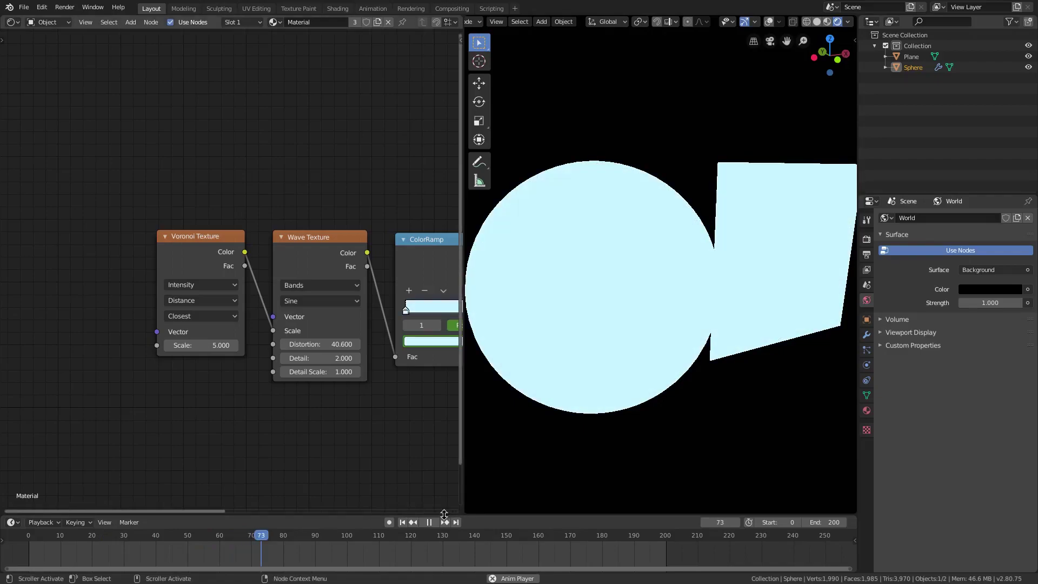
{"action": "left_click", "coordinate": [430, 522]}
Link the Wave Texture Color directly to Emission and move the ColorRamp node aside
{"action": "middle_click_drag", "start_coordinate": [504, 453], "coordinate": [486, 359]}
{"action": "scroll", "coordinate": [408, 368], "scroll_direction": "down", "scroll_amount": 1}
{"action": "middle_click_drag", "start_coordinate": [408, 369], "coordinate": [228, 342]}
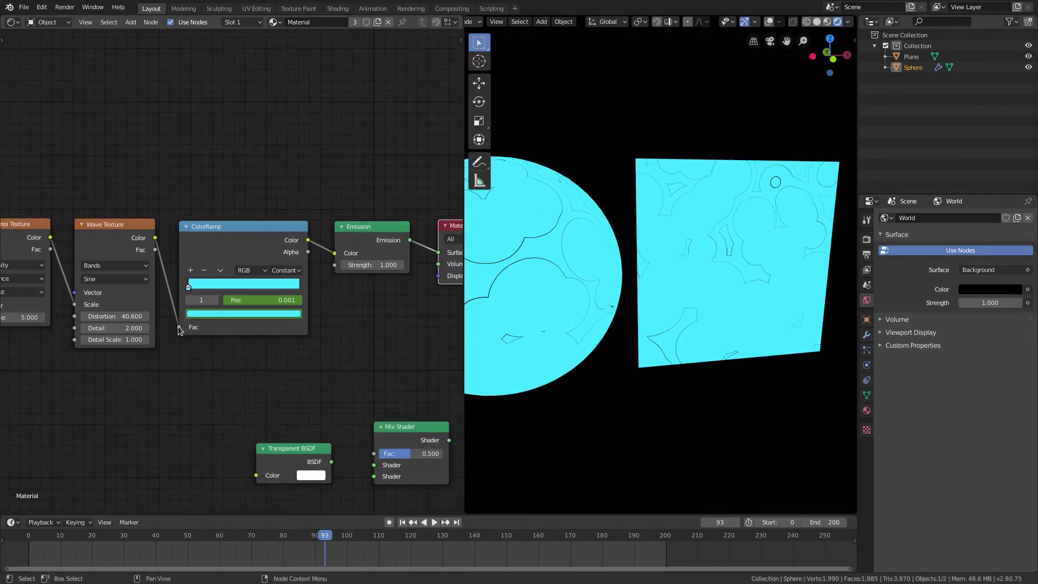
{"action": "left_click_drag", "start_coordinate": [179, 327], "coordinate": [335, 254]}
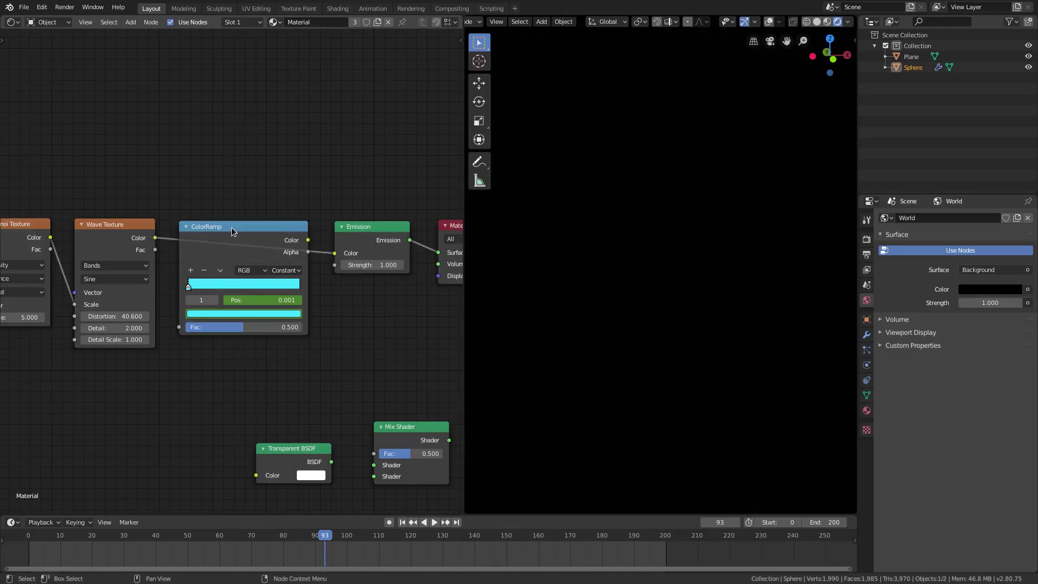
{"action": "left_click_drag", "start_coordinate": [231, 228], "coordinate": [108, 399]}
Add a ColorRamp node onto the Wave Texture–Emission link
{"action": "key", "text": "shift+a"}
{"action": "left_click", "coordinate": [293, 295]}
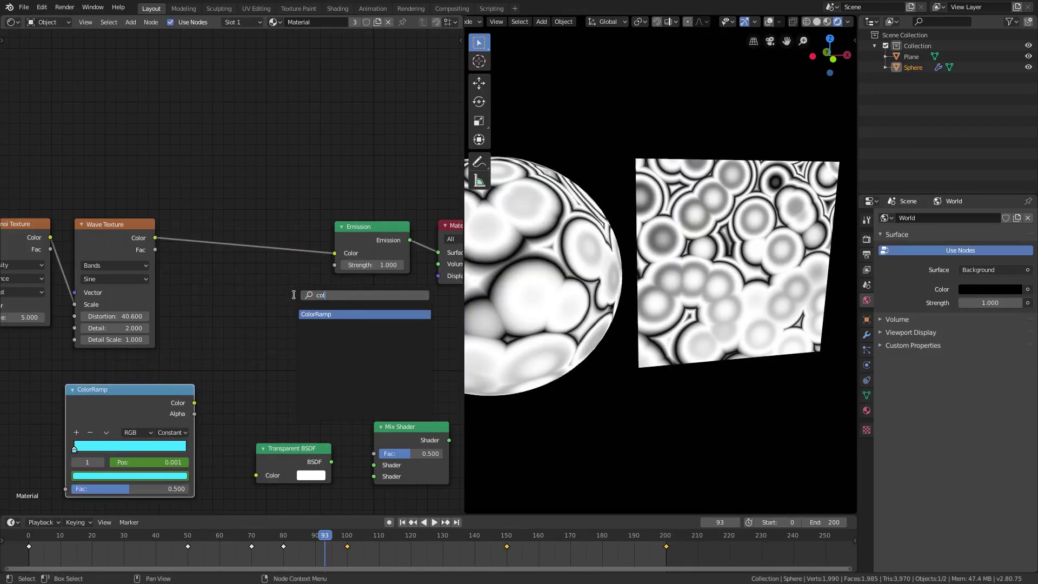
{"action": "key", "text": "Return"}
{"action": "left_click", "coordinate": [238, 294]}
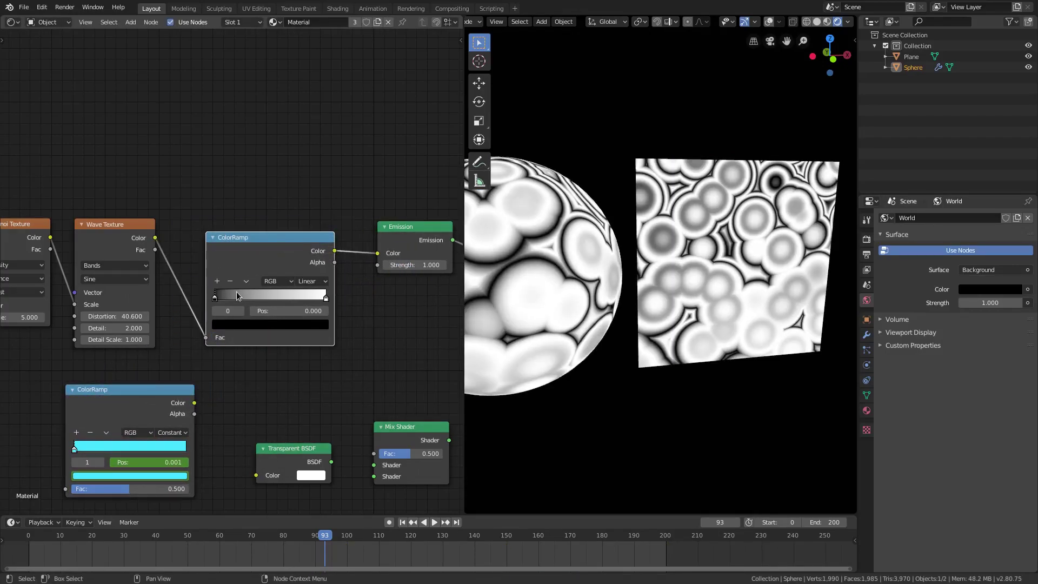
Set the ramp to Constant interpolation and move the white stop to 0.768
{"action": "left_click", "coordinate": [320, 340]}
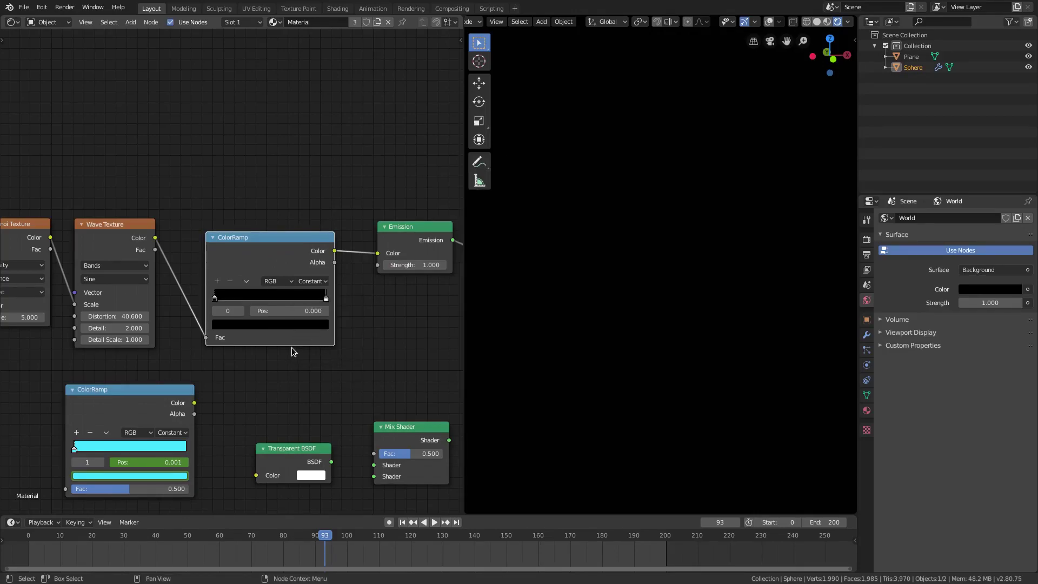
{"action": "middle_click_drag", "start_coordinate": [324, 303], "coordinate": [372, 309]}
{"action": "left_click_drag", "start_coordinate": [375, 305], "coordinate": [347, 306]}
{"action": "middle_click_drag", "start_coordinate": [334, 374], "coordinate": [386, 374]}
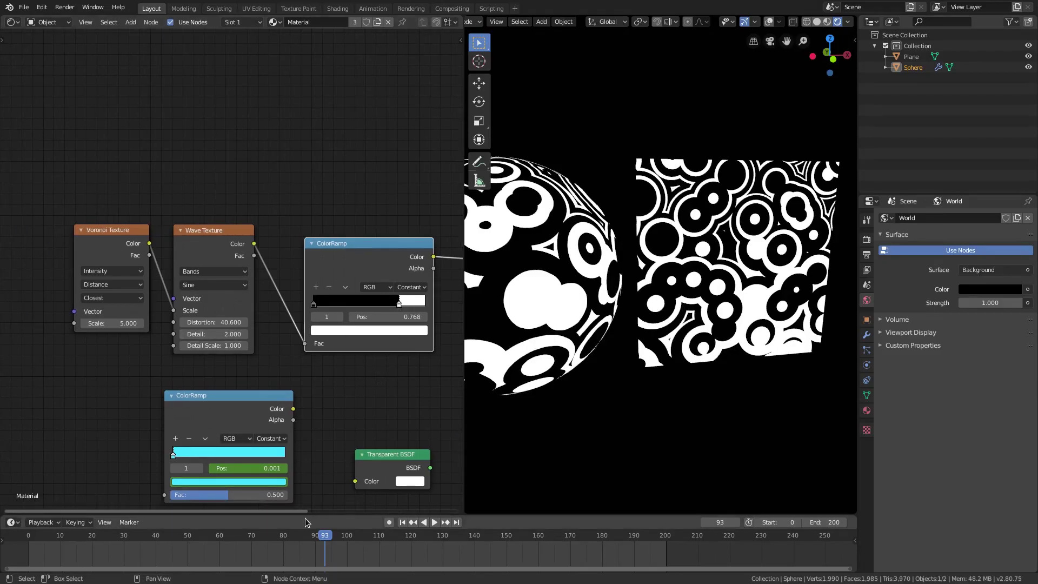
Keyframe the Wave Texture Distortion at 0 on frame 0
{"action": "left_click", "coordinate": [402, 522]}
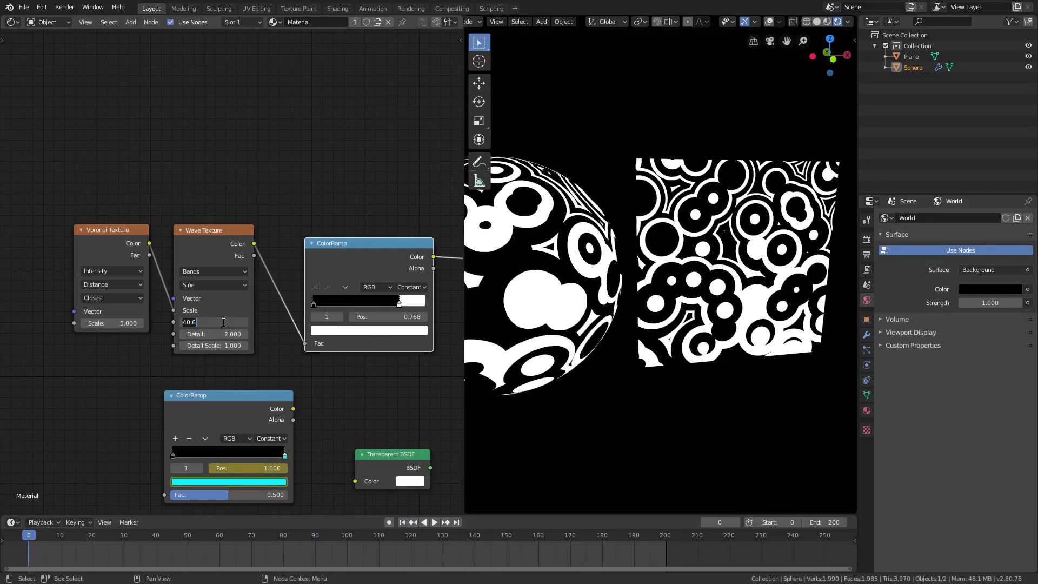
{"action": "key", "text": "Return"}
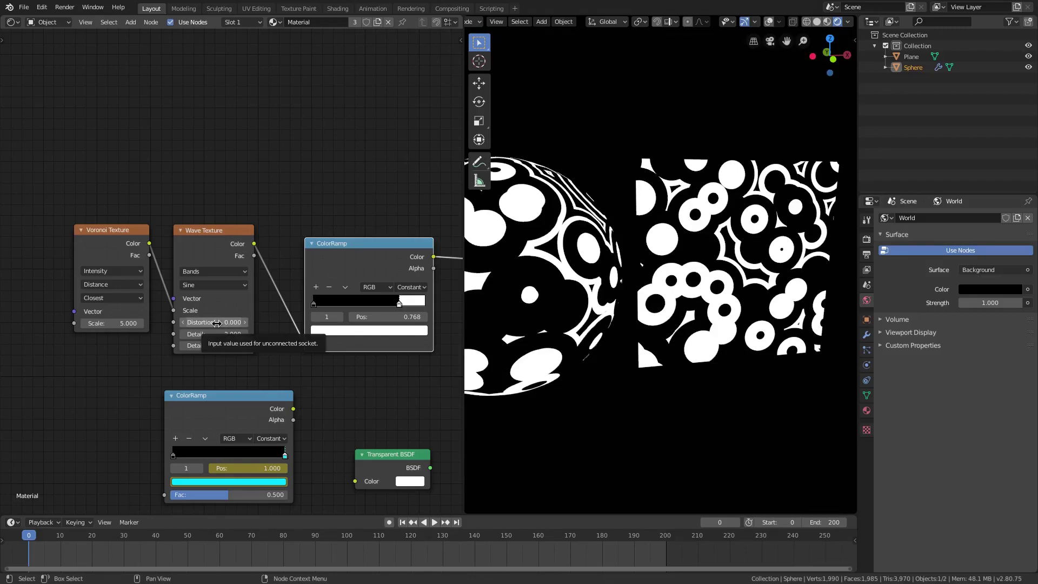
{"action": "key", "text": "i"}
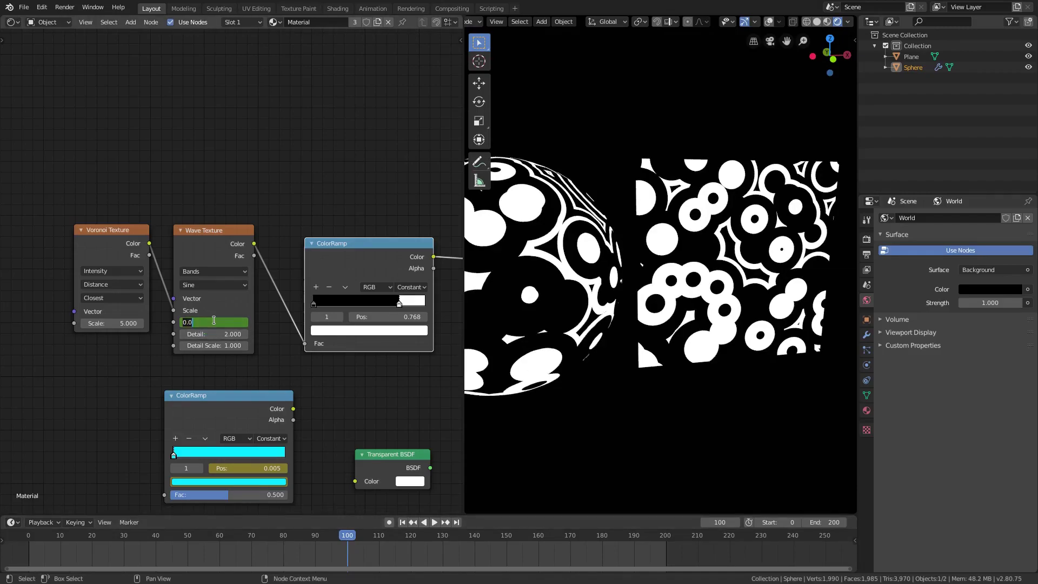
Keyframe Distortion 50 at frame 100, then enter 0 at the later frame
{"action": "type", "text": "50"}
{"action": "key", "text": "Return"}
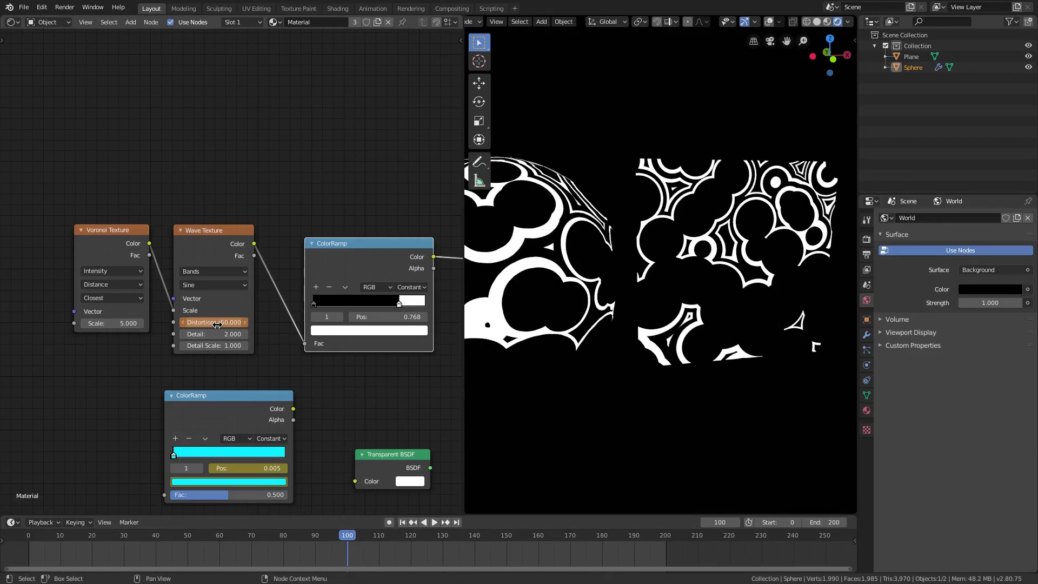
{"action": "key", "text": "i"}
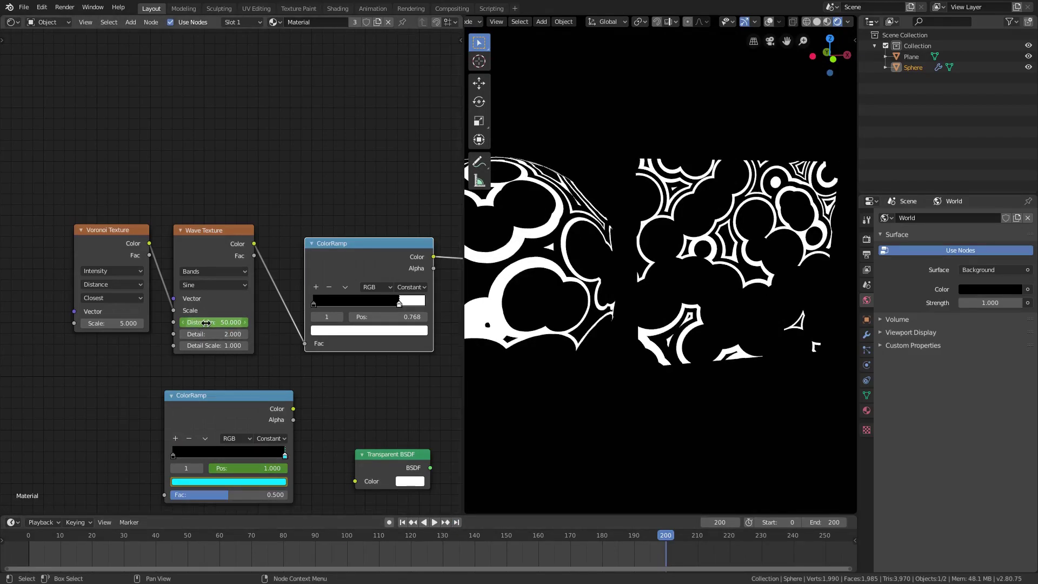
{"action": "type", "text": "0"}
{"action": "key", "text": "Return"}
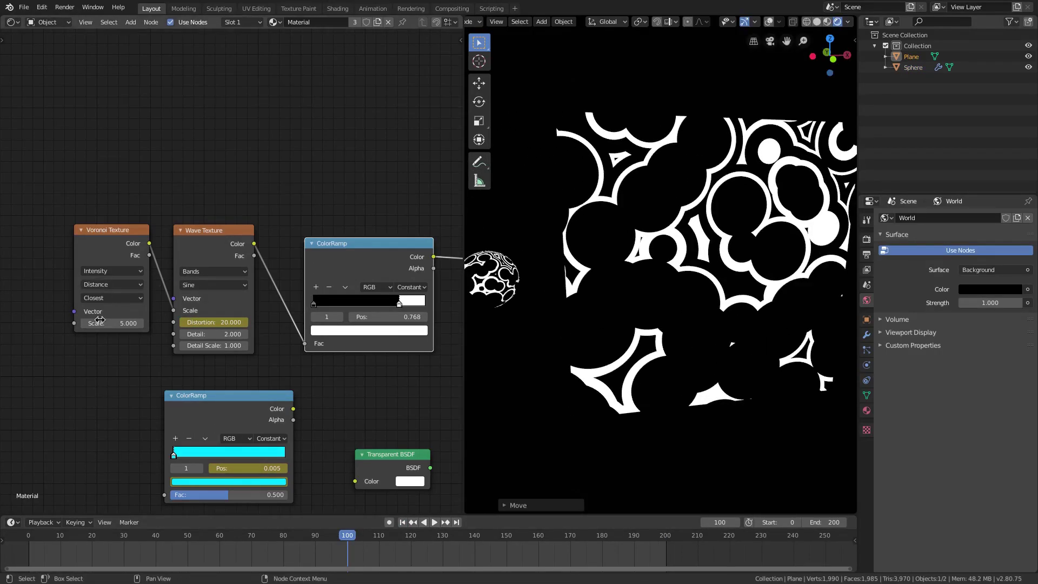
Set the Voronoi Scale to 15 and play the animation from the first frame
{"action": "left_click_drag", "start_coordinate": [100, 320], "coordinate": [140, 320]}
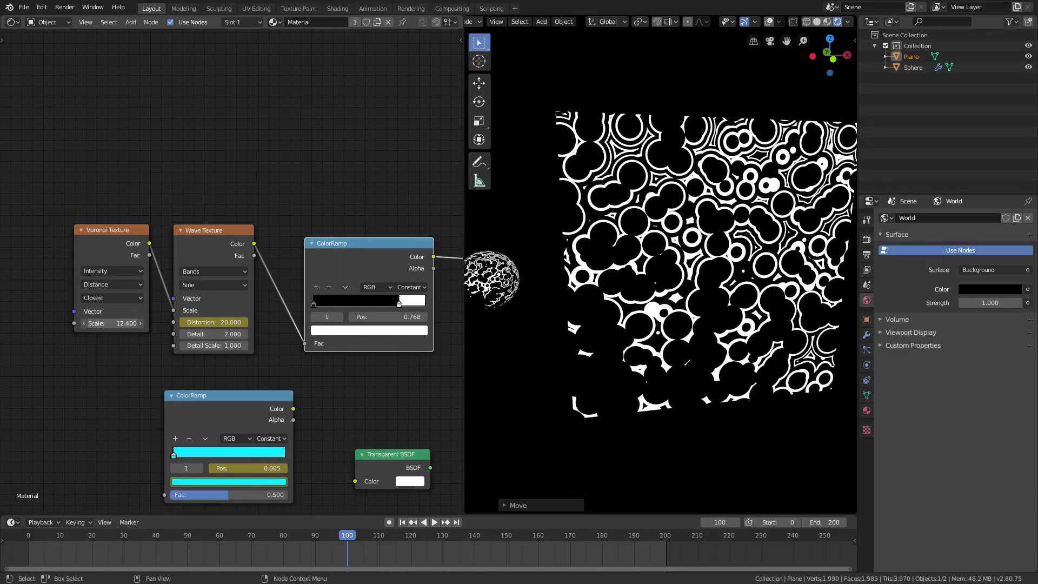
{"action": "key", "text": "Return"}
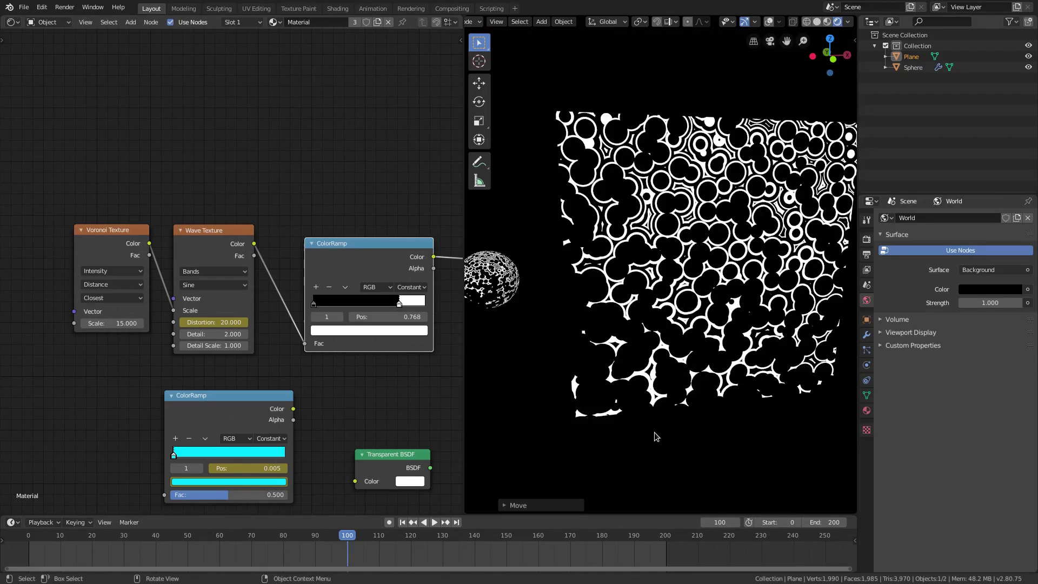
{"action": "left_click", "coordinate": [402, 523]}
{"action": "left_click", "coordinate": [434, 524]}
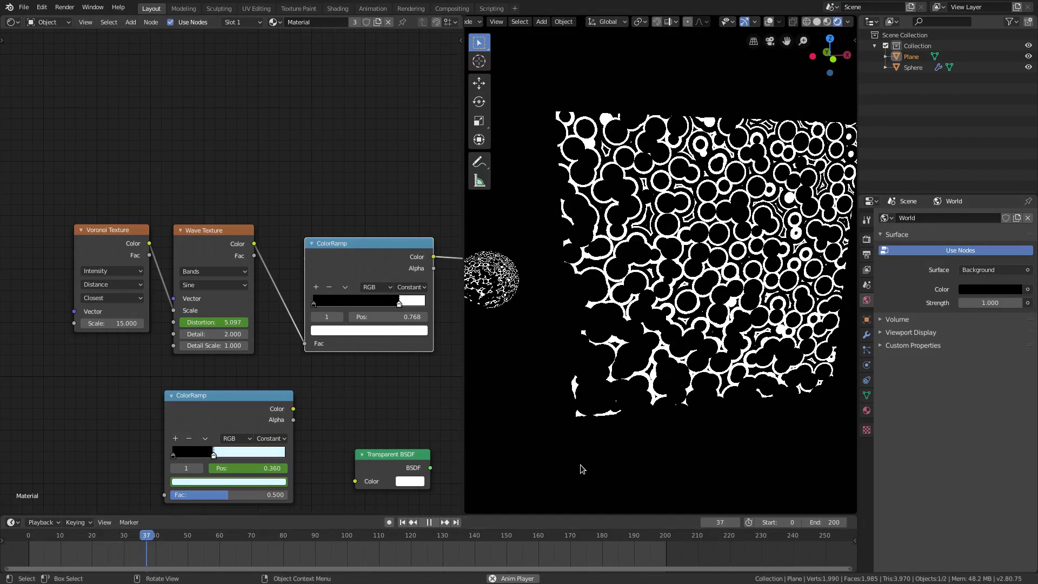
{"action": "scroll", "coordinate": [581, 466], "scroll_direction": "down", "scroll_amount": 2}
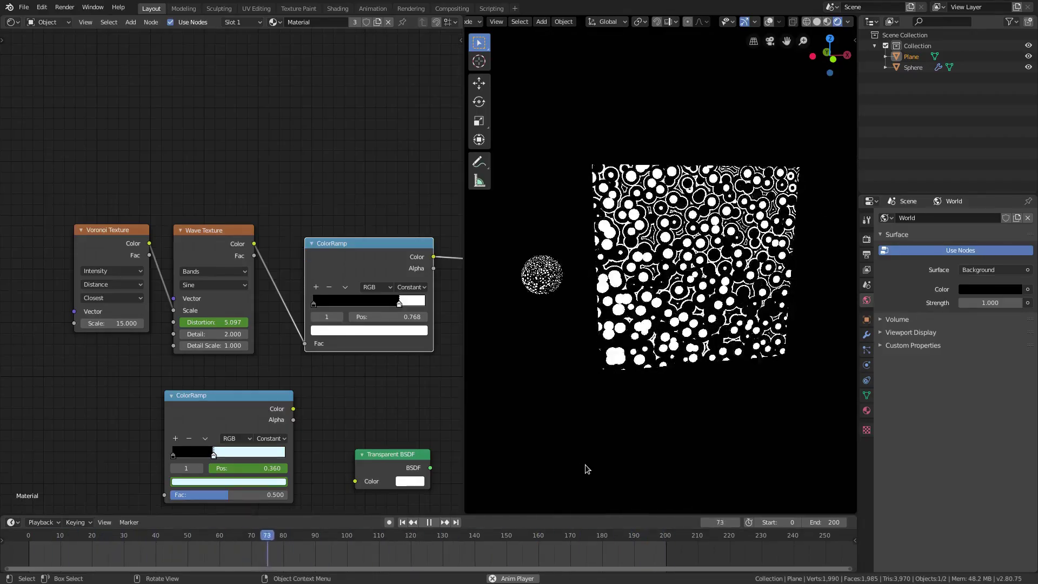
Reconnect Wave to Emission, delete the black-and-white ramp, and insert the cyan ColorRamp there
{"action": "middle_click_drag", "start_coordinate": [222, 403], "coordinate": [141, 393]}
{"action": "left_click_drag", "start_coordinate": [141, 394], "coordinate": [173, 375]}
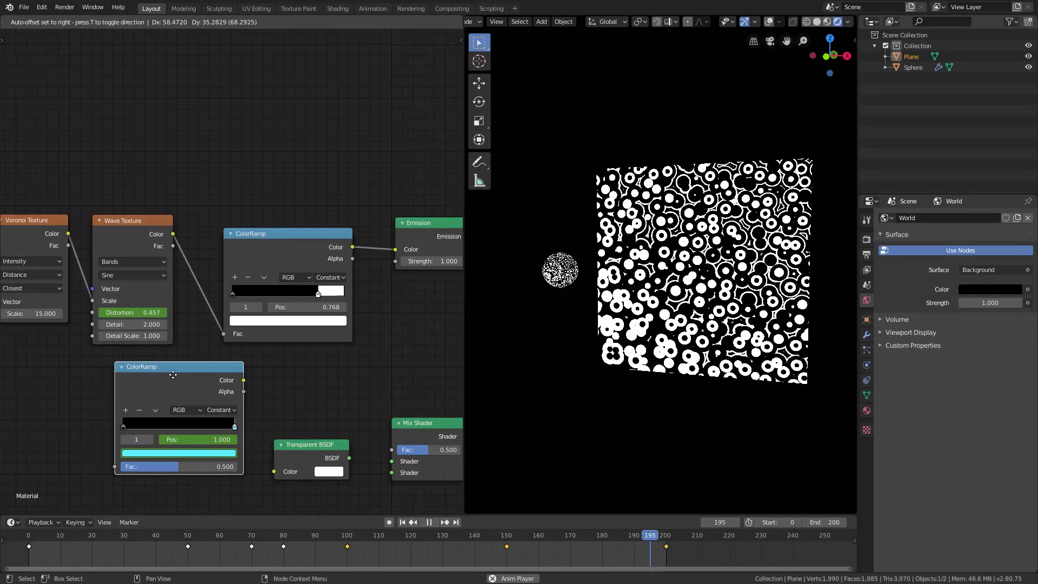
{"action": "left_click_drag", "start_coordinate": [224, 334], "coordinate": [399, 252]}
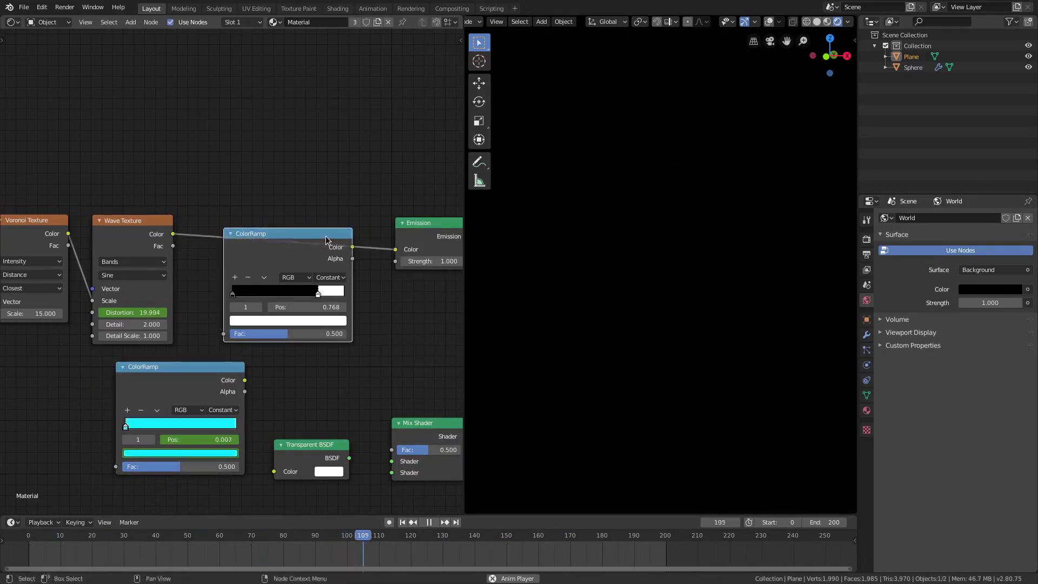
{"action": "key", "text": "x"}
{"action": "left_click_drag", "start_coordinate": [219, 379], "coordinate": [319, 231]}
{"action": "middle_click_drag", "start_coordinate": [310, 376], "coordinate": [352, 376]}
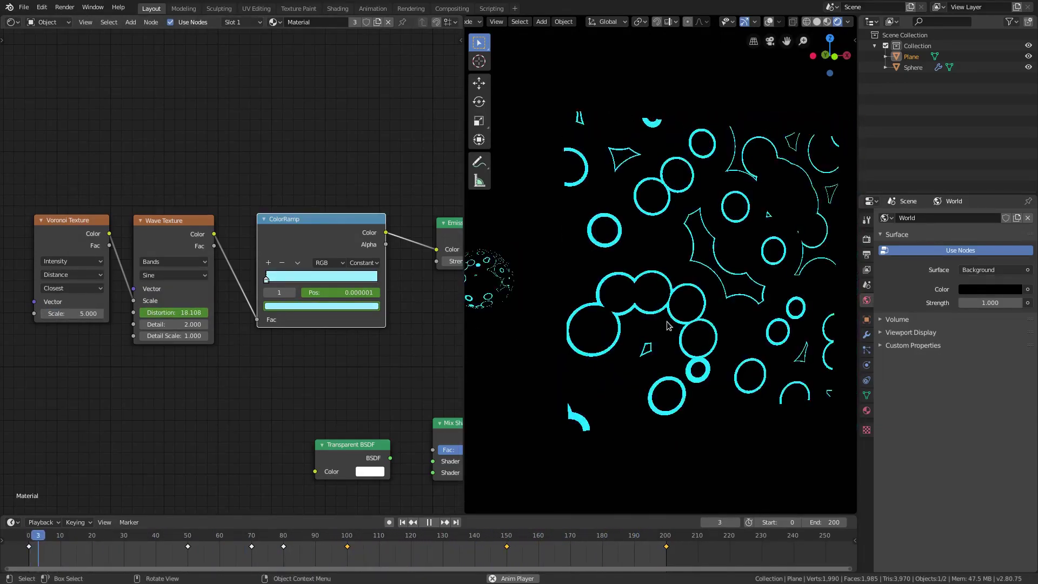
Move the plane to a new position and stop the playback
{"action": "key", "text": "g"}
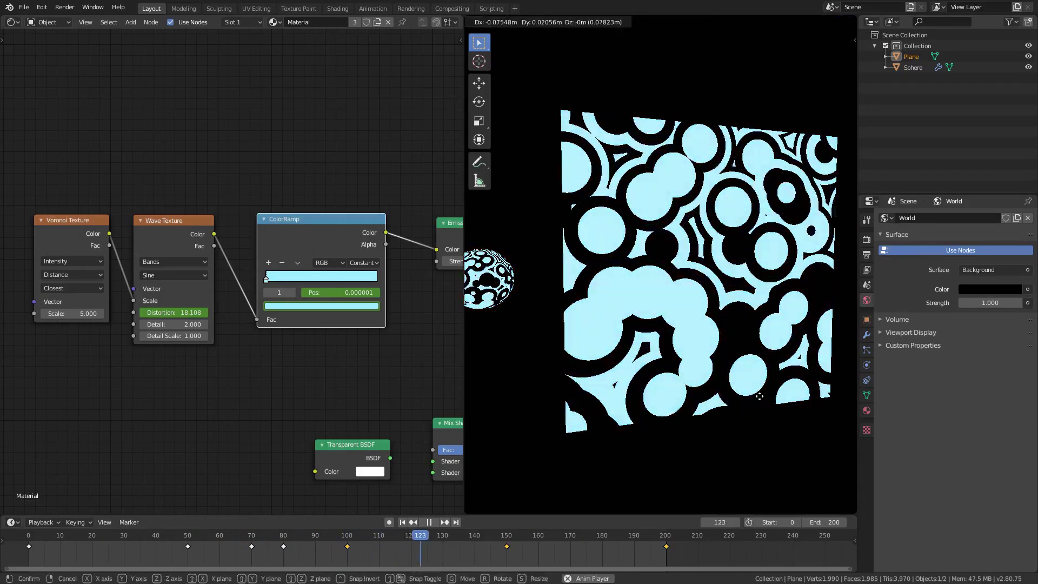
{"action": "left_click", "coordinate": [726, 400]}
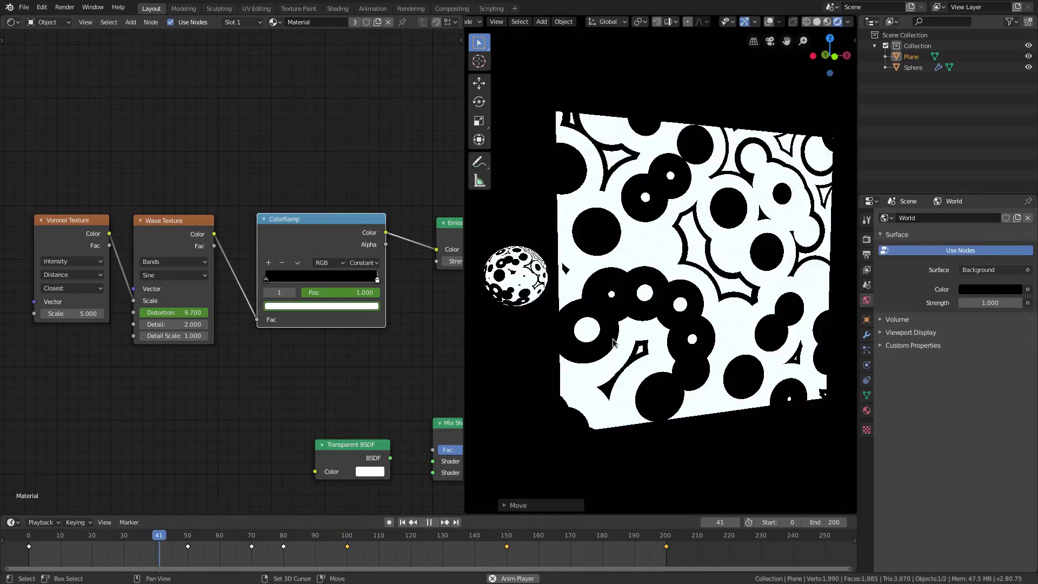
{"action": "left_click", "coordinate": [429, 523]}
Set Wave Detail to 16, Detail Scale to 11.3 and type Rings, then rewind to the start
{"action": "scroll", "coordinate": [606, 342], "scroll_direction": "up", "scroll_amount": 8}
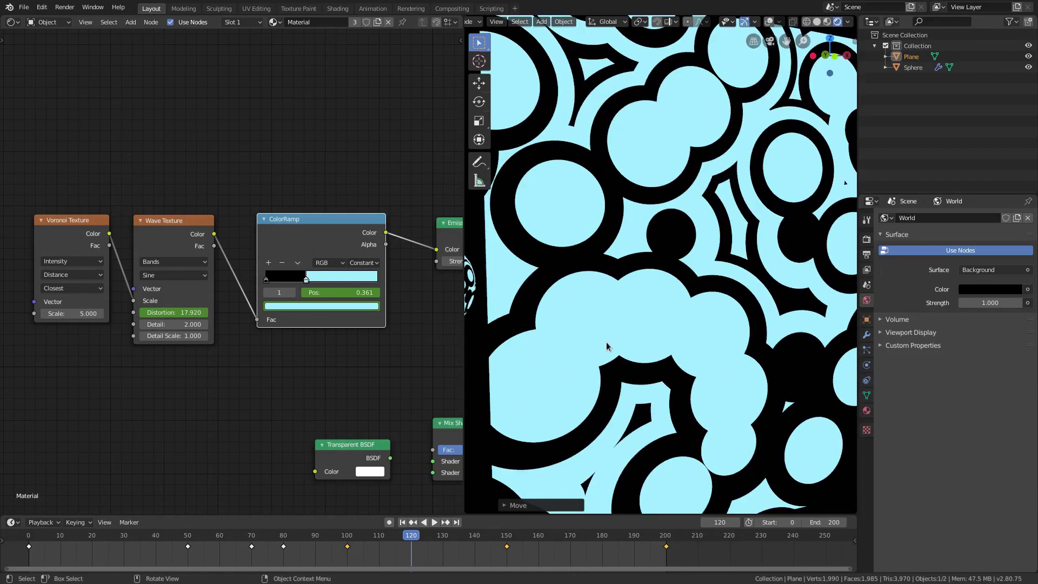
{"action": "left_click_drag", "start_coordinate": [176, 324], "coordinate": [242, 335]}
{"action": "scroll", "coordinate": [746, 301], "scroll_direction": "up", "scroll_amount": 8}
{"action": "scroll", "coordinate": [710, 319], "scroll_direction": "down", "scroll_amount": 7}
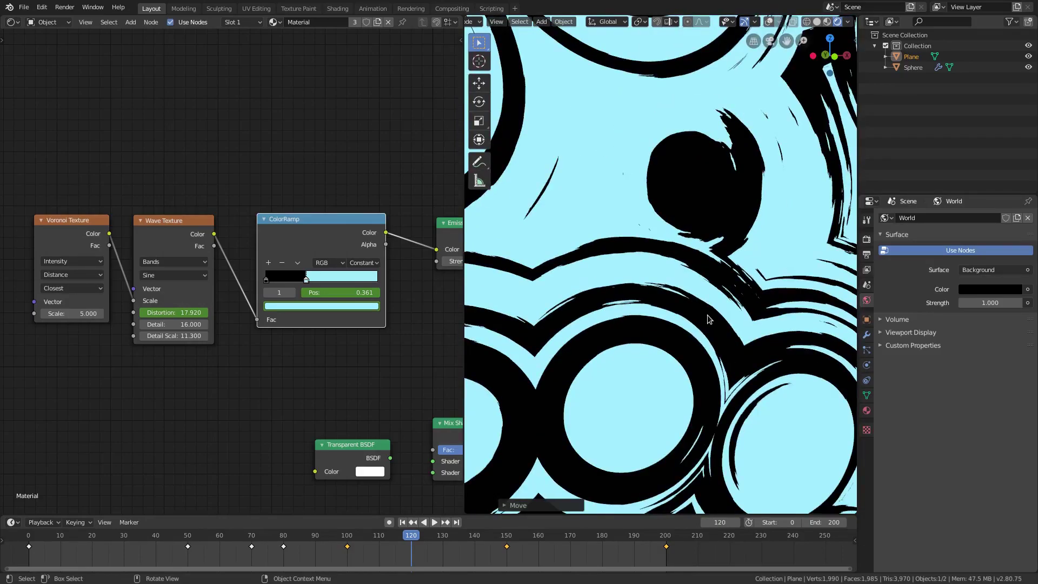
{"action": "scroll", "coordinate": [709, 319], "scroll_direction": "down", "scroll_amount": 8}
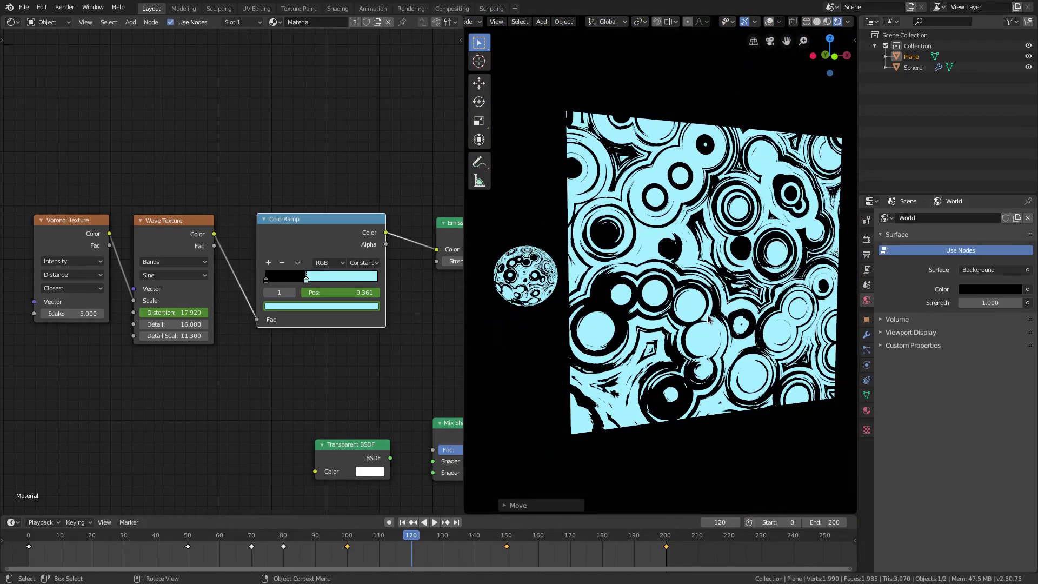
{"action": "left_click", "coordinate": [402, 523]}
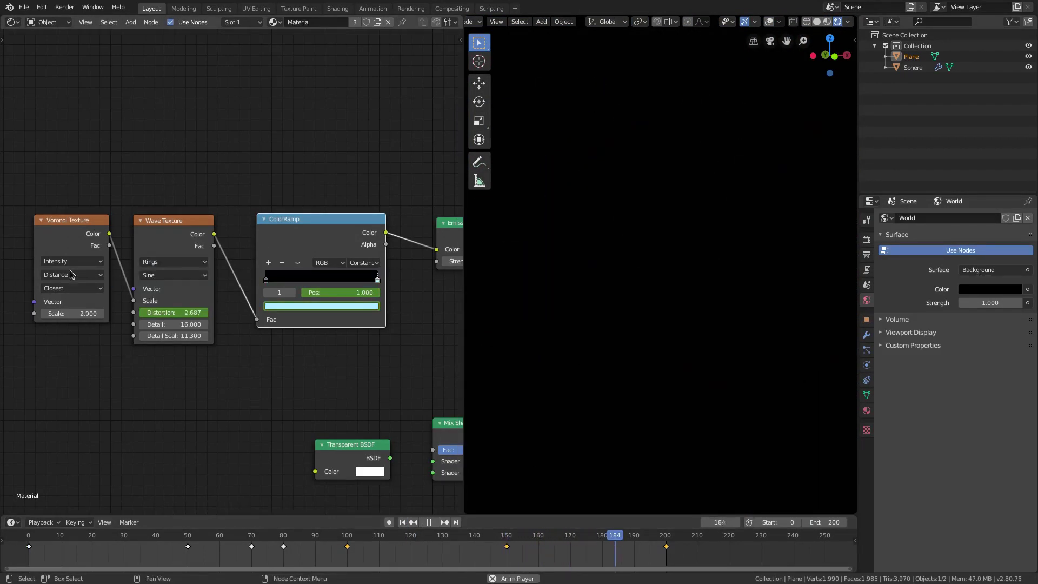
Switch the Voronoi Texture output type to Cells
{"action": "left_click", "coordinate": [70, 275]}
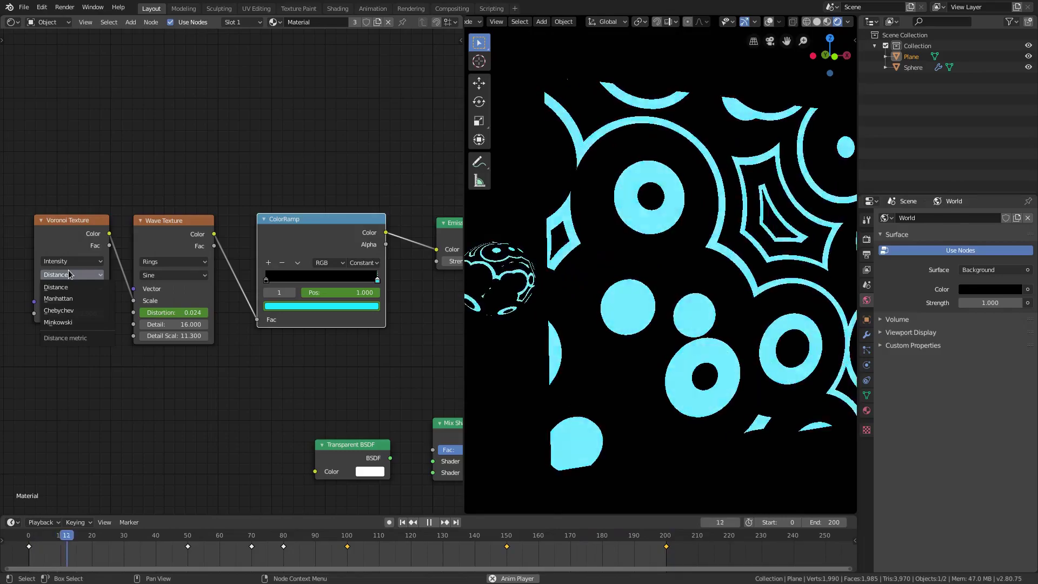
{"action": "left_click", "coordinate": [68, 261]}
{"action": "left_click", "coordinate": [71, 286]}
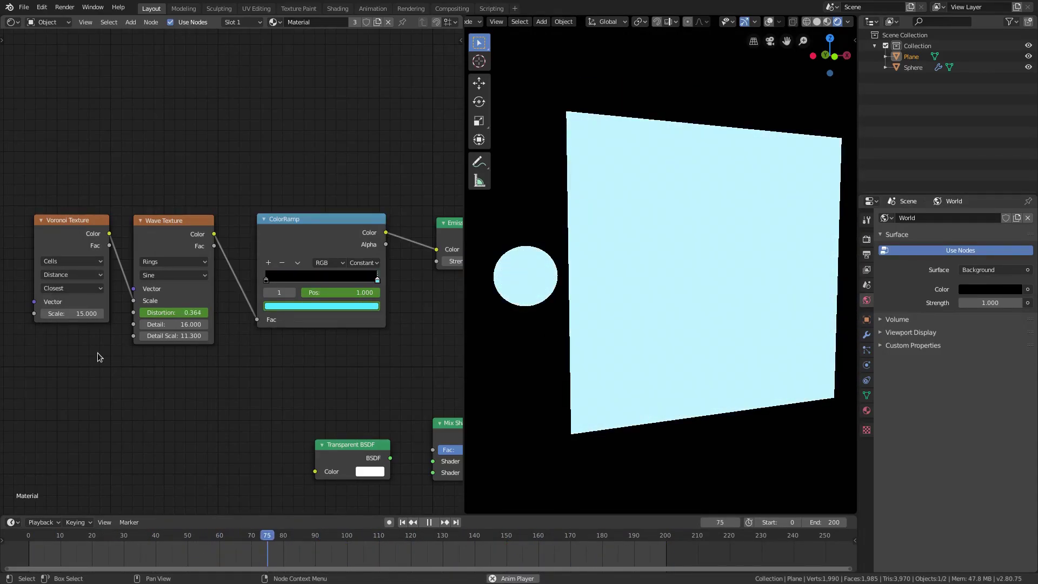
Move the Emission node left toward the color ramp
{"action": "middle_click_drag", "start_coordinate": [665, 373], "coordinate": [649, 374]}
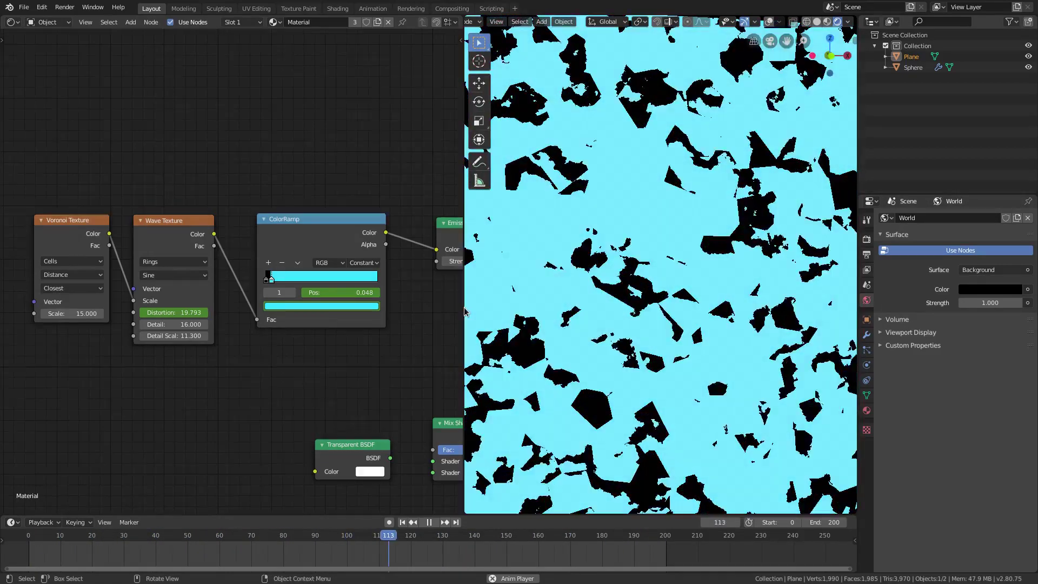
{"action": "scroll", "coordinate": [272, 388], "scroll_direction": "up", "scroll_amount": 2}
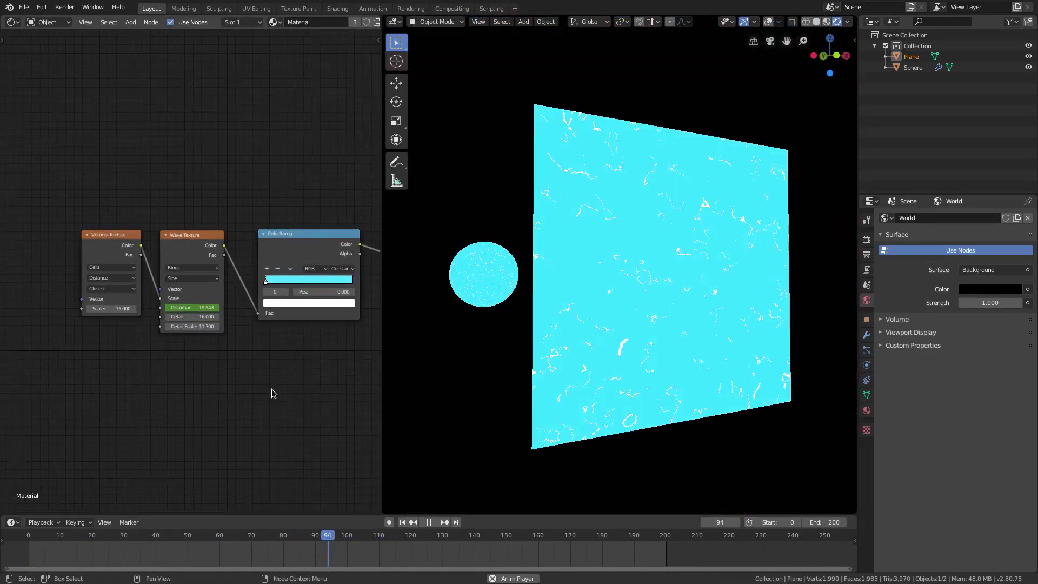
{"action": "middle_click_drag", "start_coordinate": [272, 388], "coordinate": [164, 399]}
{"action": "scroll", "coordinate": [251, 398], "scroll_direction": "down", "scroll_amount": 1}
{"action": "left_click_drag", "start_coordinate": [308, 248], "coordinate": [283, 247]}
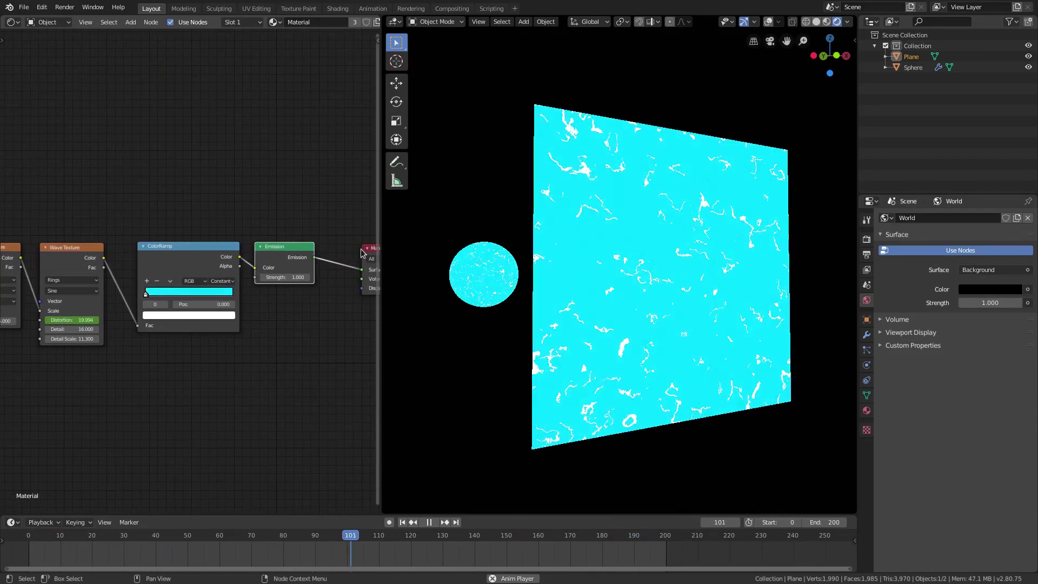
Drag the Material Output node left so it sits right beside Emission
{"action": "mouse_move", "coordinate": [363, 249]}
{"action": "left_mouse_down"}
{"action": "mouse_move", "coordinate": [340, 258]}
{"action": "mouse_move", "coordinate": [351, 248]}
{"action": "left_mouse_up"}
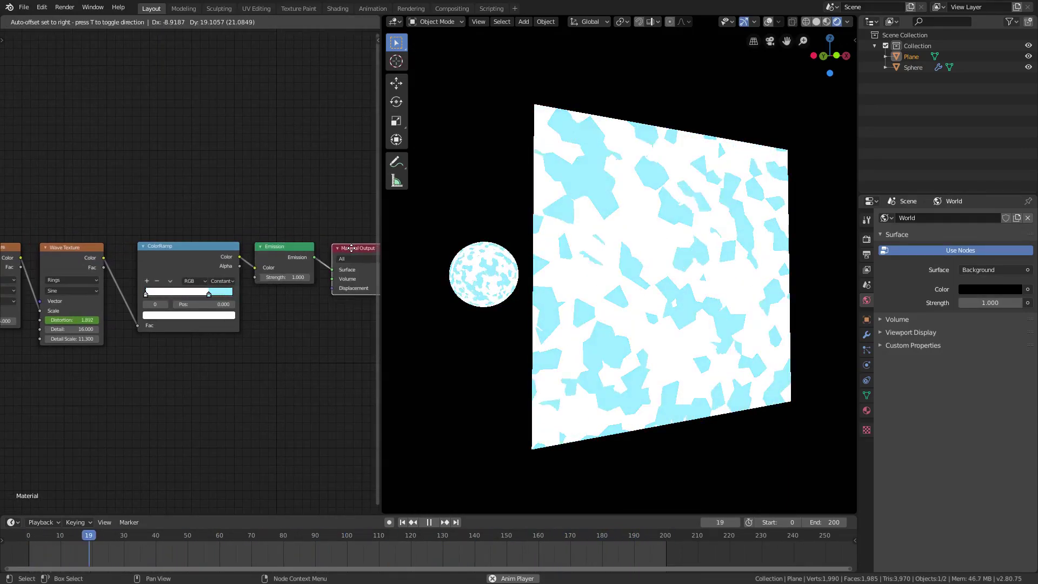
{"action": "middle_click_drag", "start_coordinate": [615, 432], "coordinate": [607, 433]}
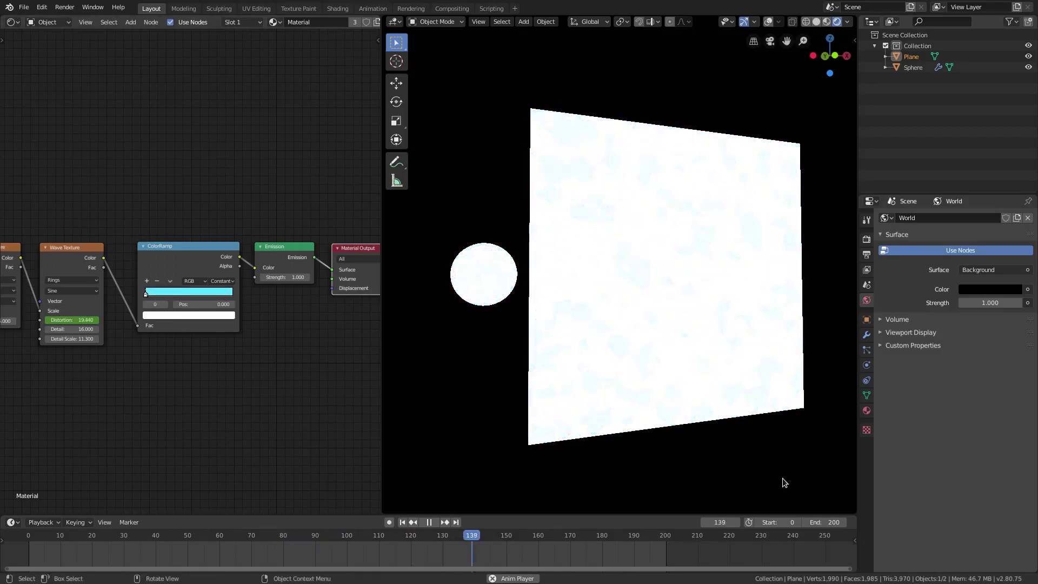